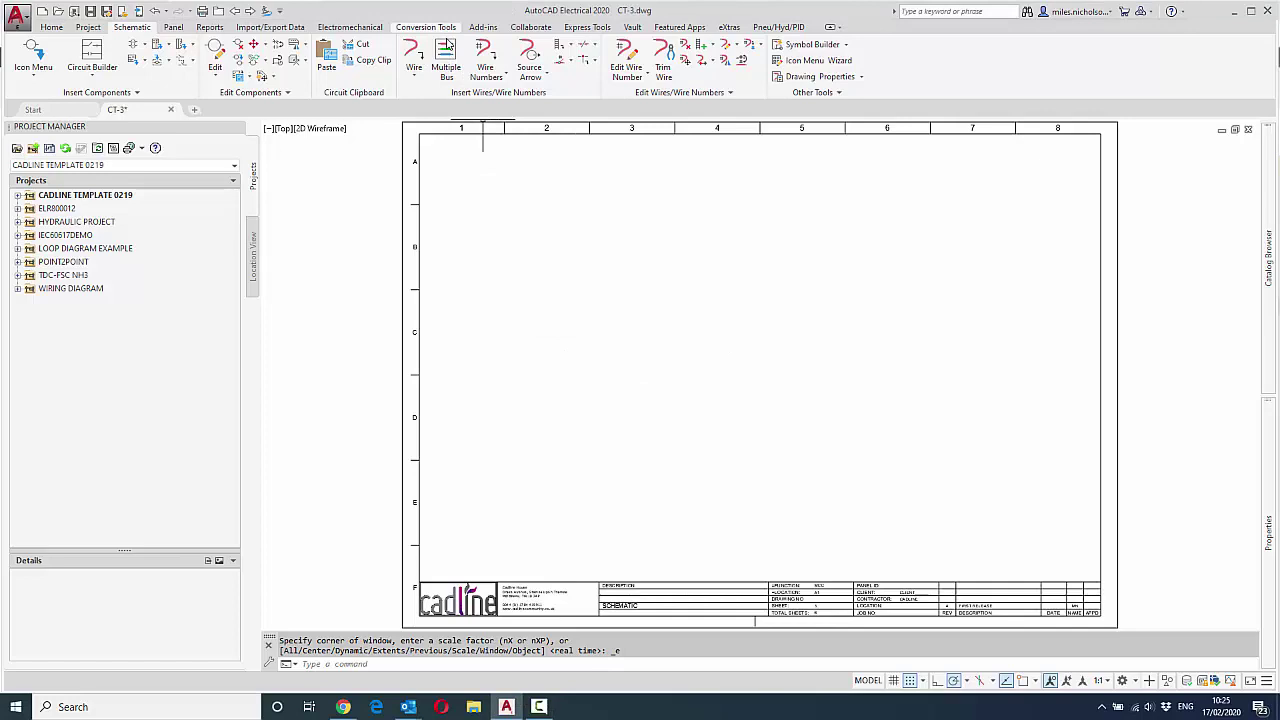
# Step: Draw a short two-wire horizontal bus in zone B near column 2
pyautogui.click(446, 60)
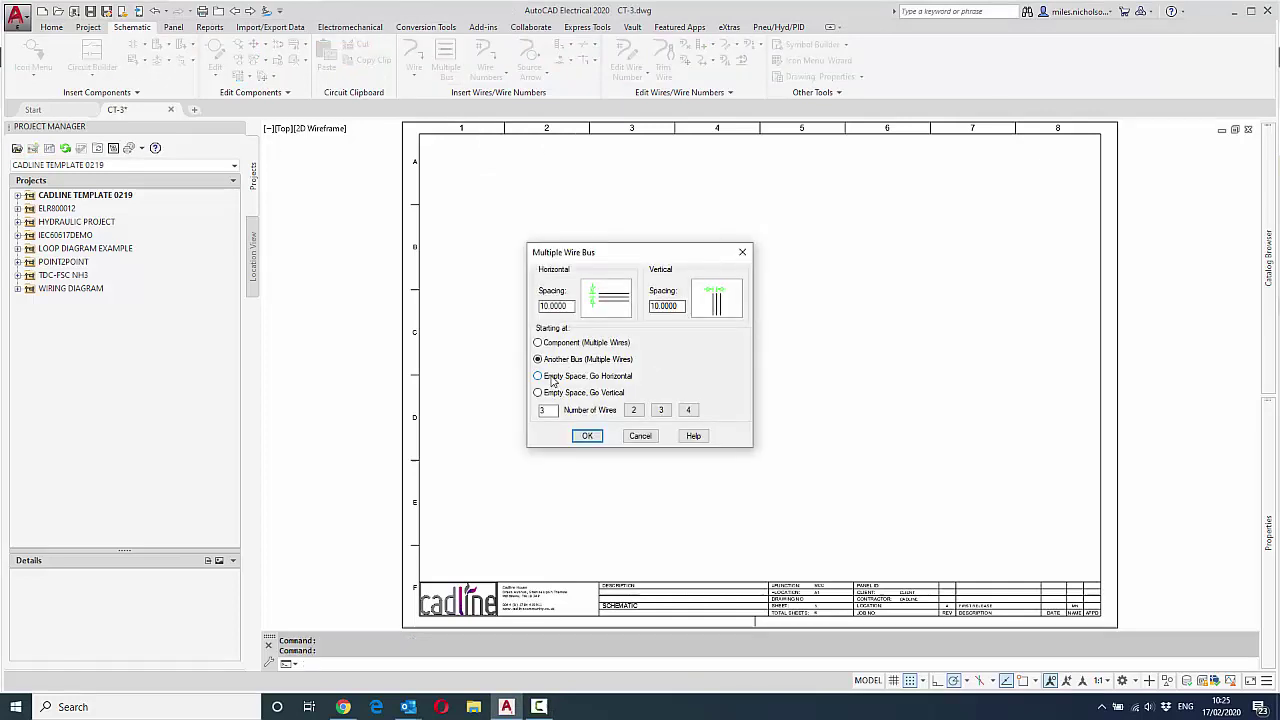
pyautogui.click(633, 410)
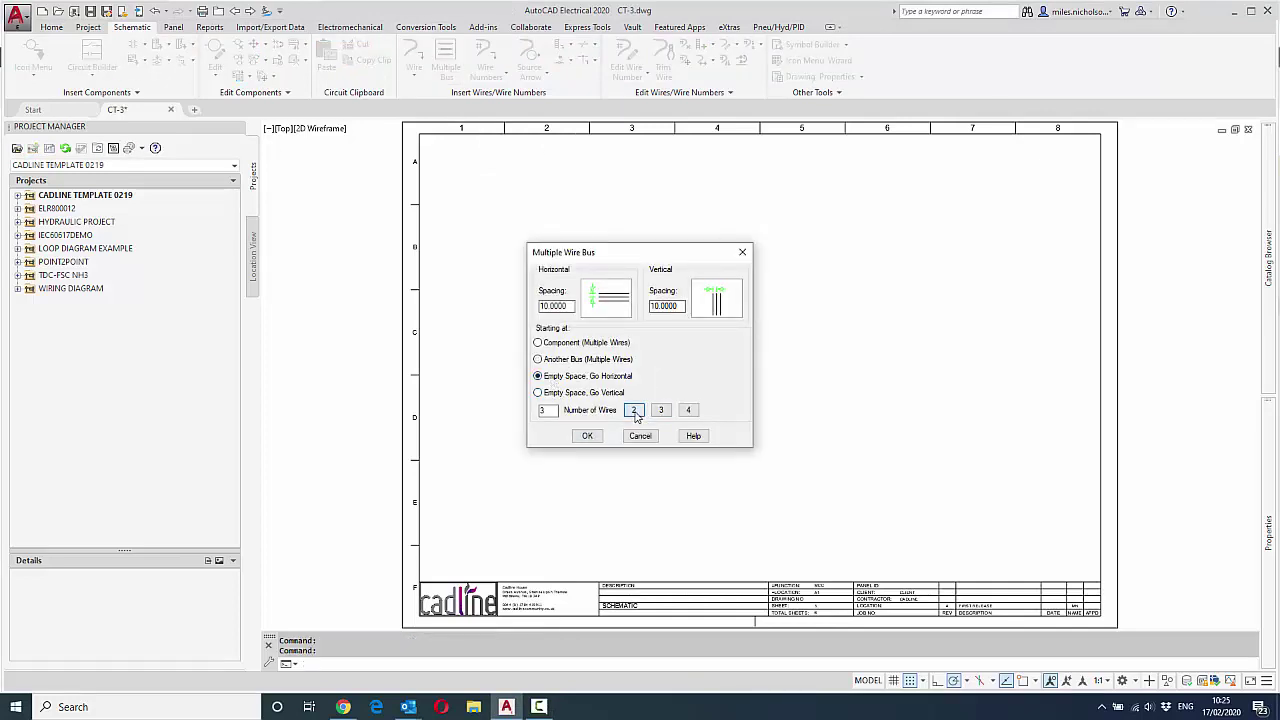
pyautogui.click(587, 437)
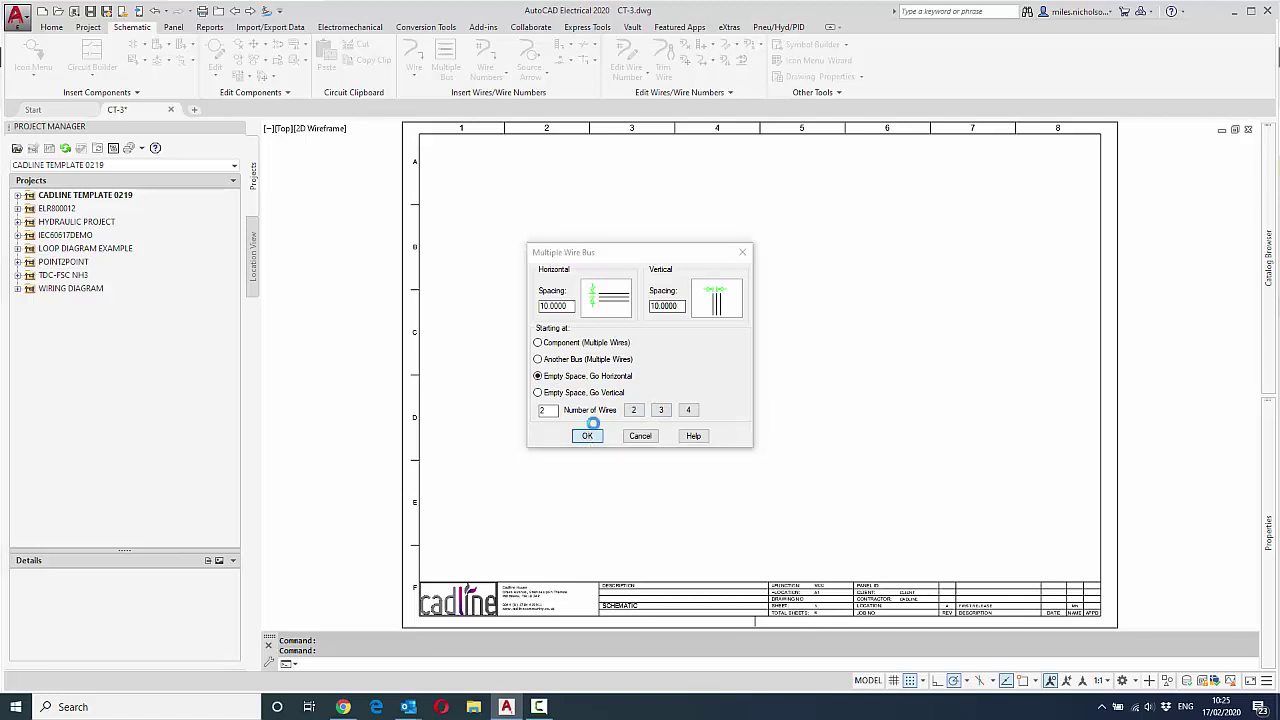
pyautogui.click(521, 252)
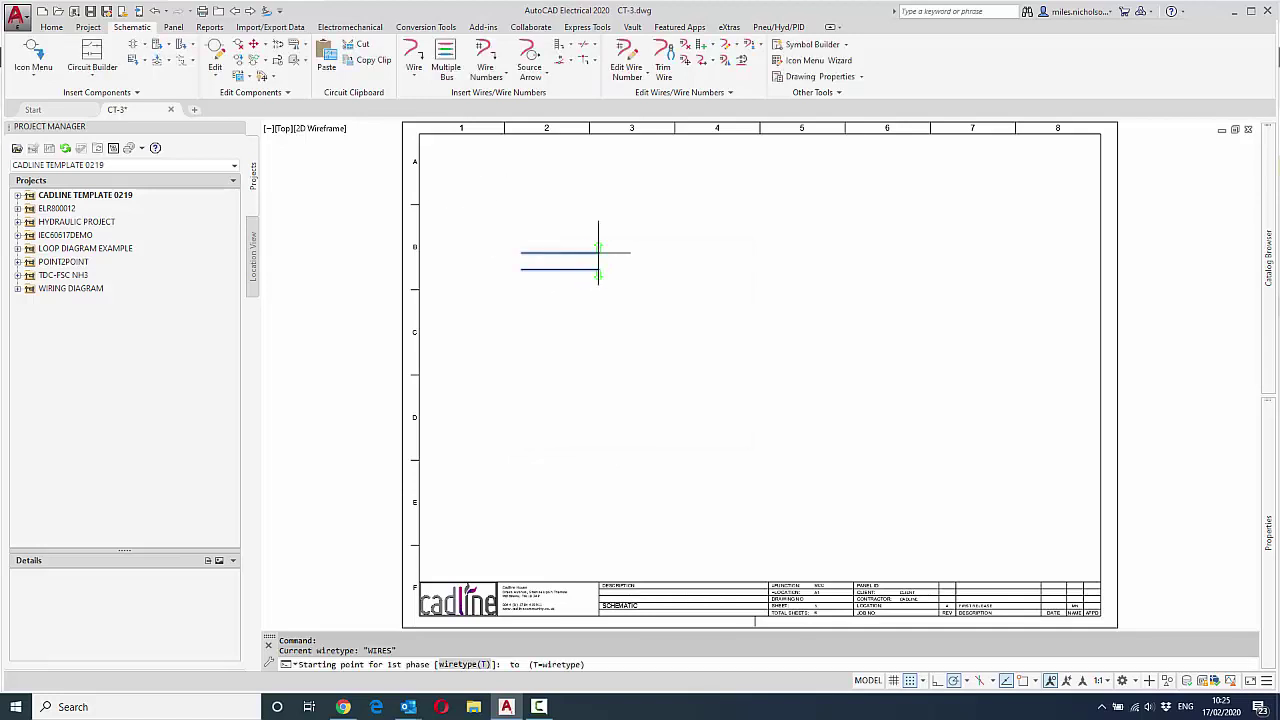
pyautogui.click(598, 252)
# Step: Repeat AEMULTIBUS to draw a matching two-wire bus in zone D near column 7
pyautogui.rightClick(855, 339)
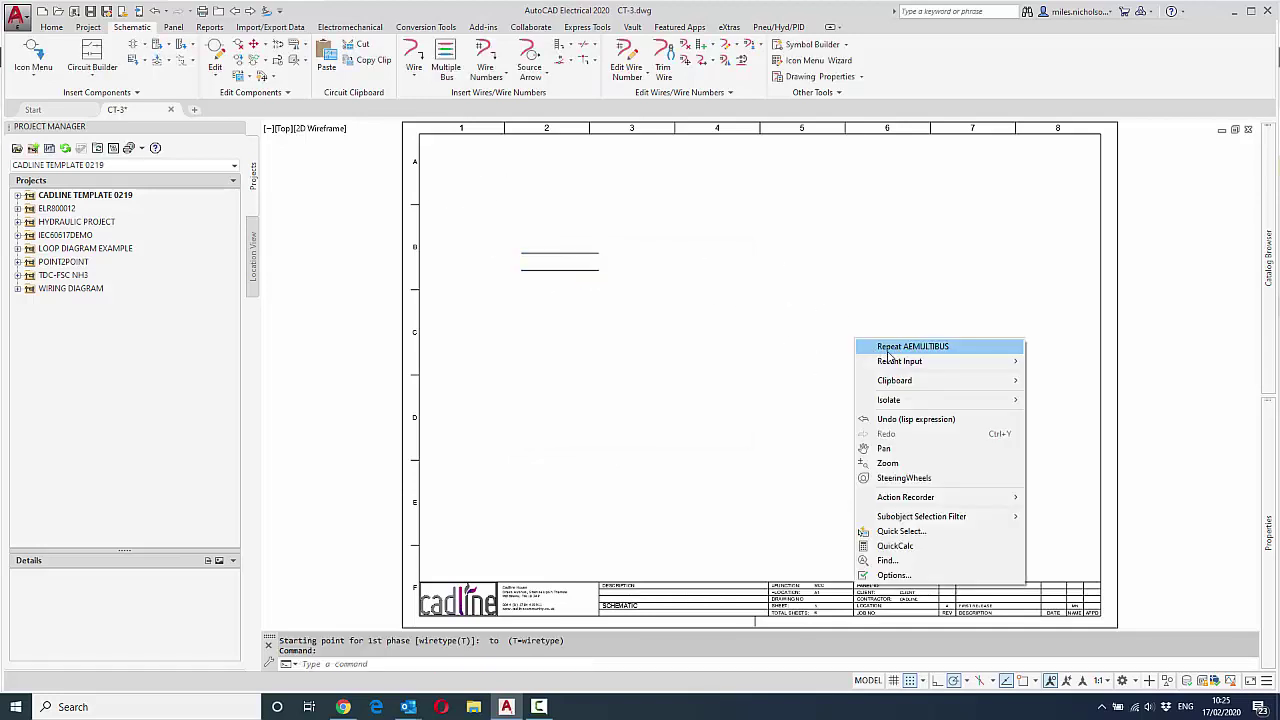
pyautogui.click(880, 344)
pyautogui.click(587, 435)
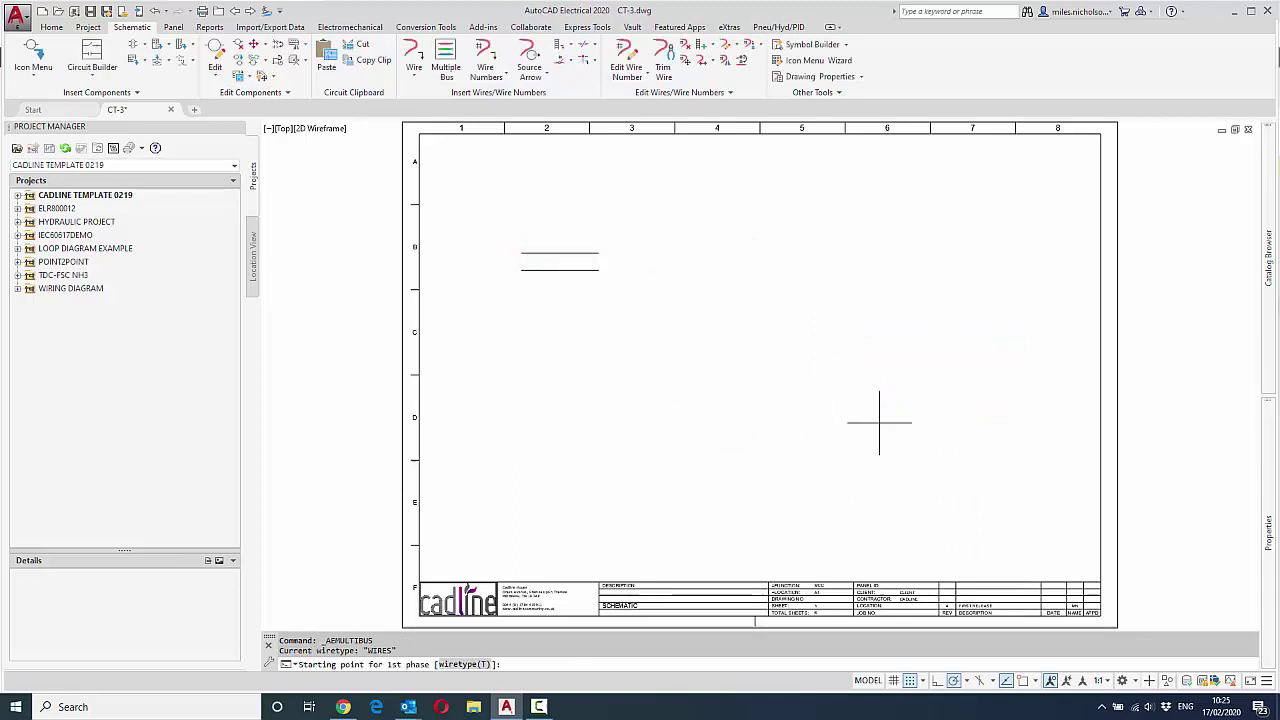
pyautogui.click(879, 397)
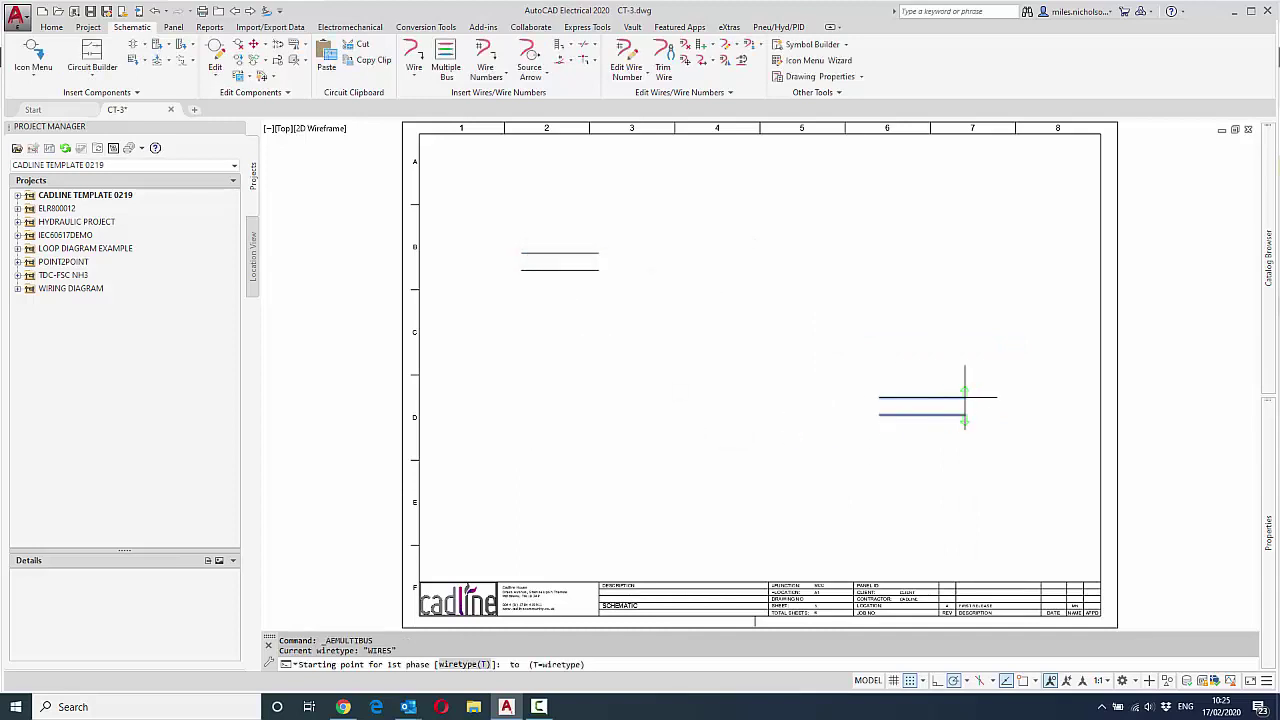
pyautogui.click(965, 397)
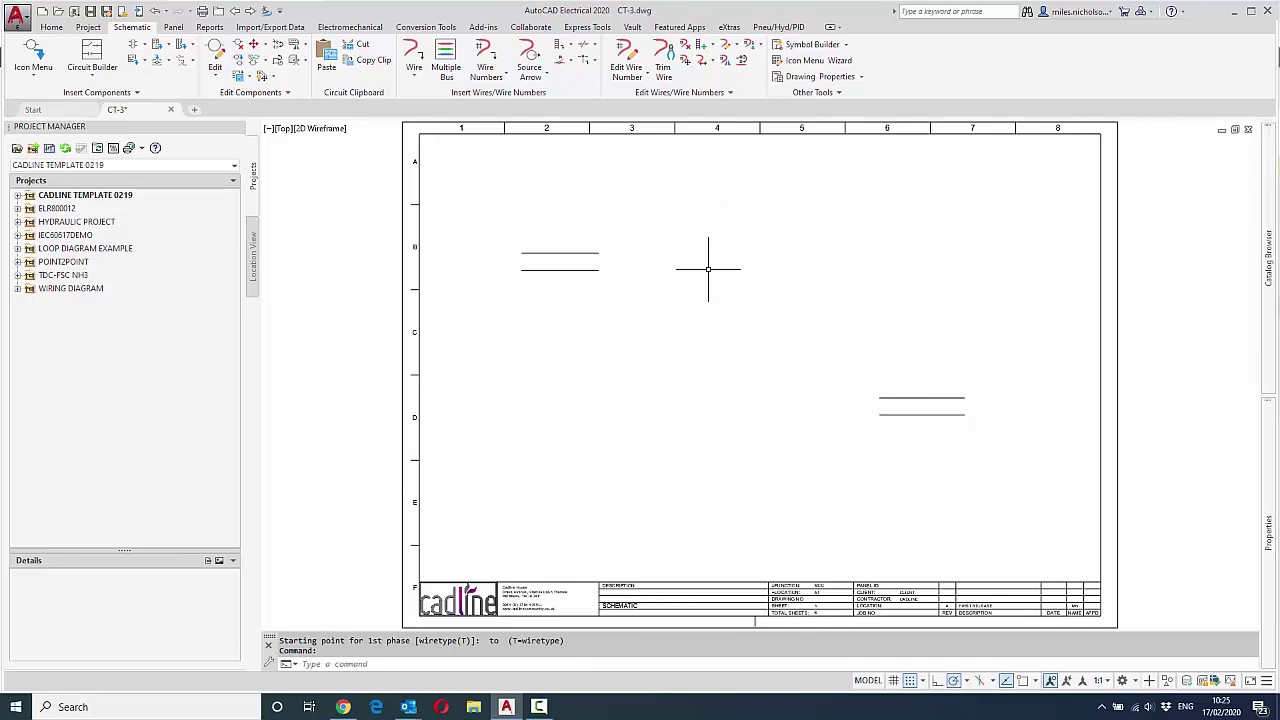
pyautogui.click(535, 80)
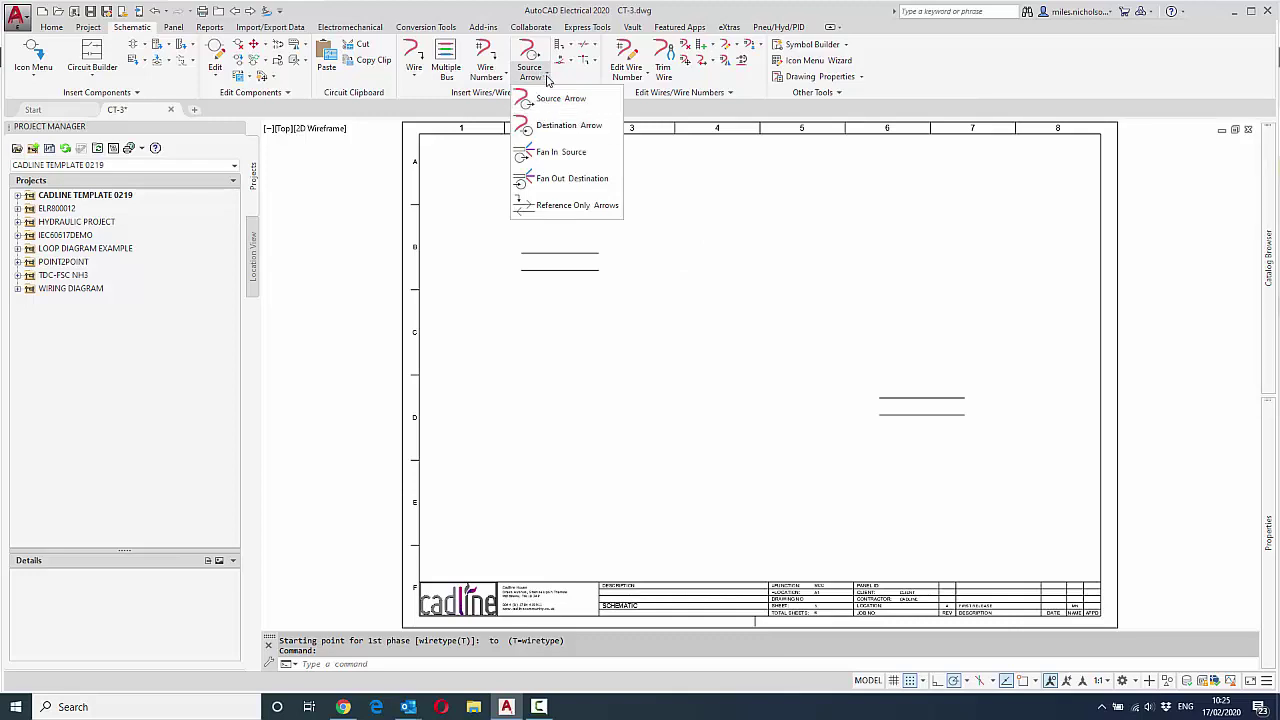
# Step: Place a 1=Solid Fan In Source marker with left orientation on the upper bus top wire, code W1-1
pyautogui.click(548, 152)
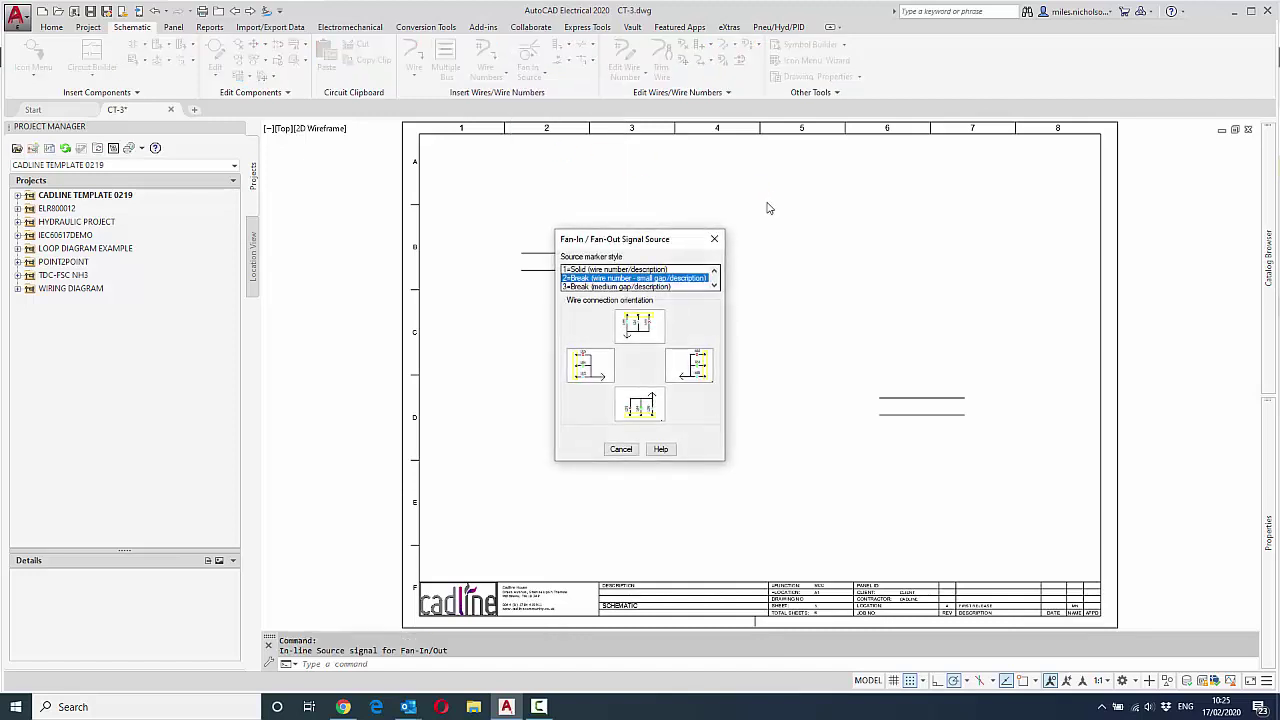
pyautogui.click(624, 270)
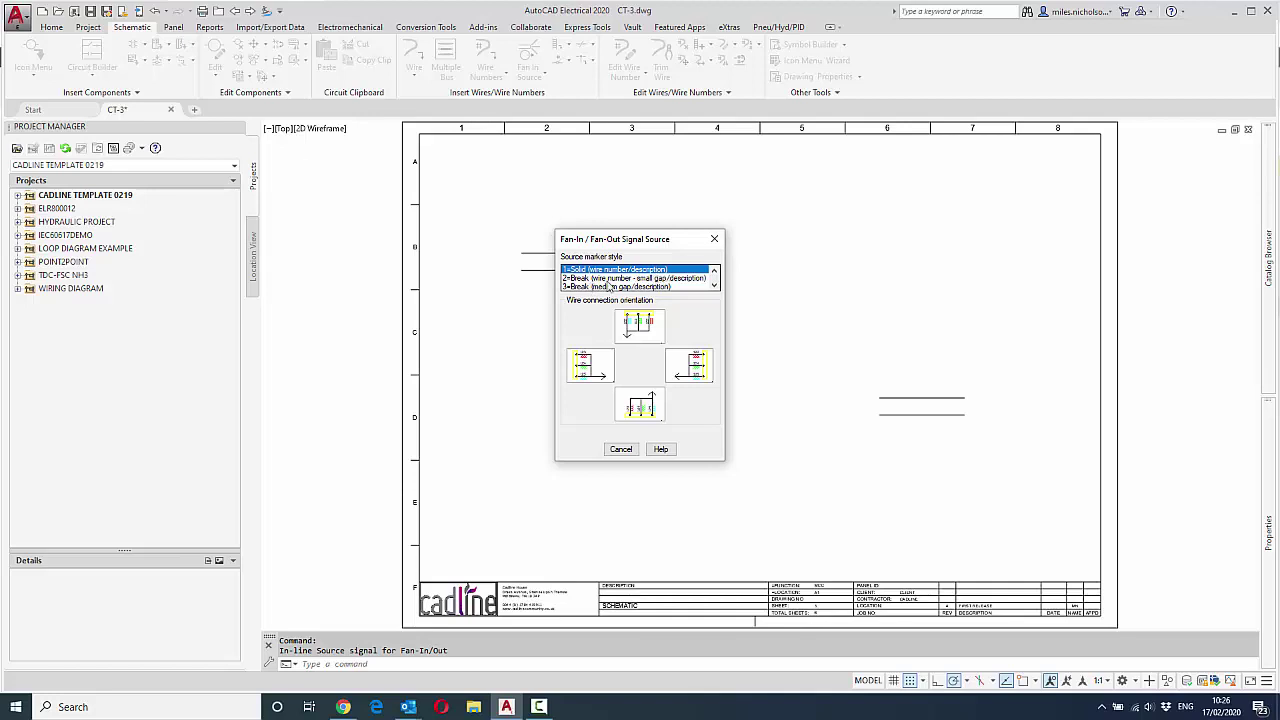
pyautogui.click(714, 287)
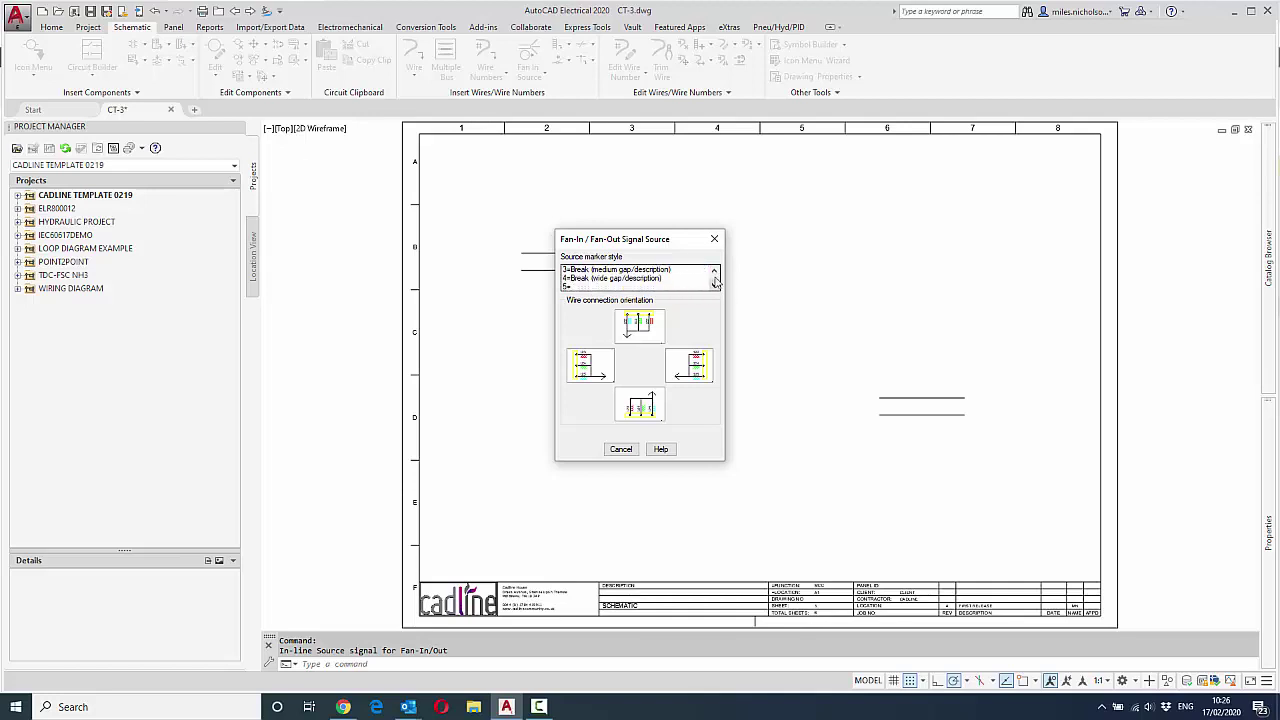
pyautogui.click(714, 270)
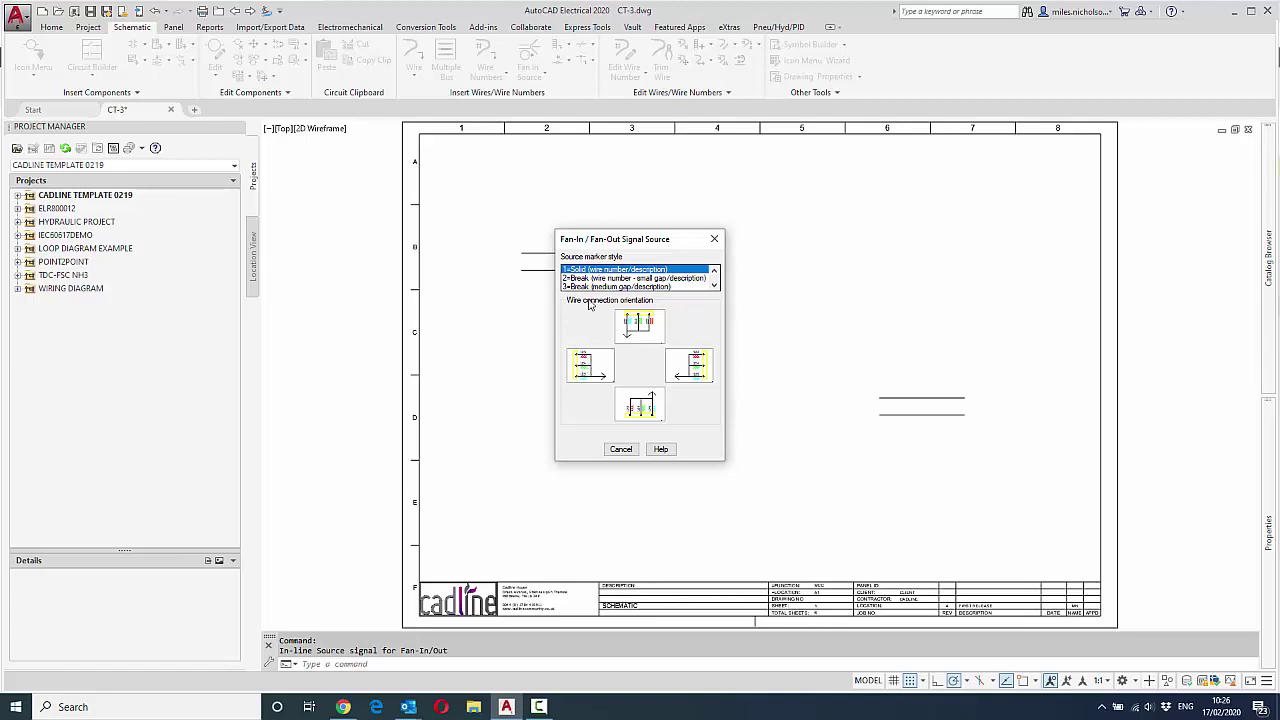
pyautogui.click(588, 366)
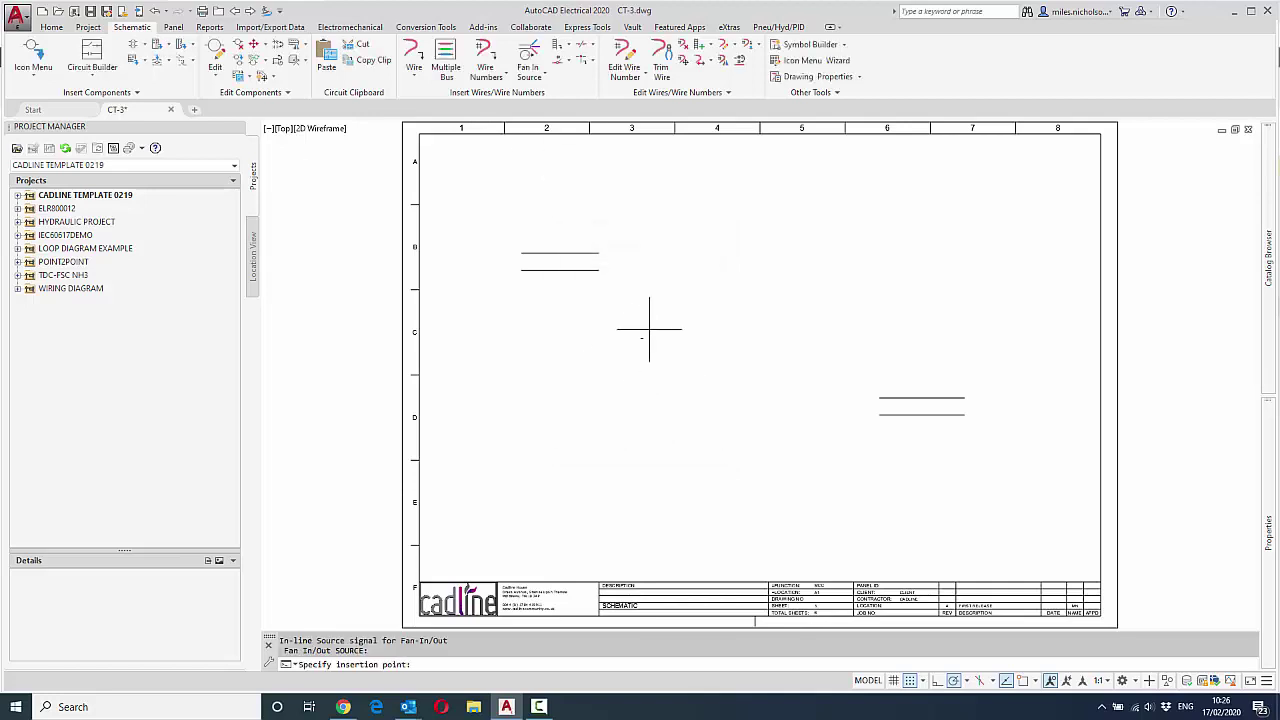
pyautogui.click(581, 252)
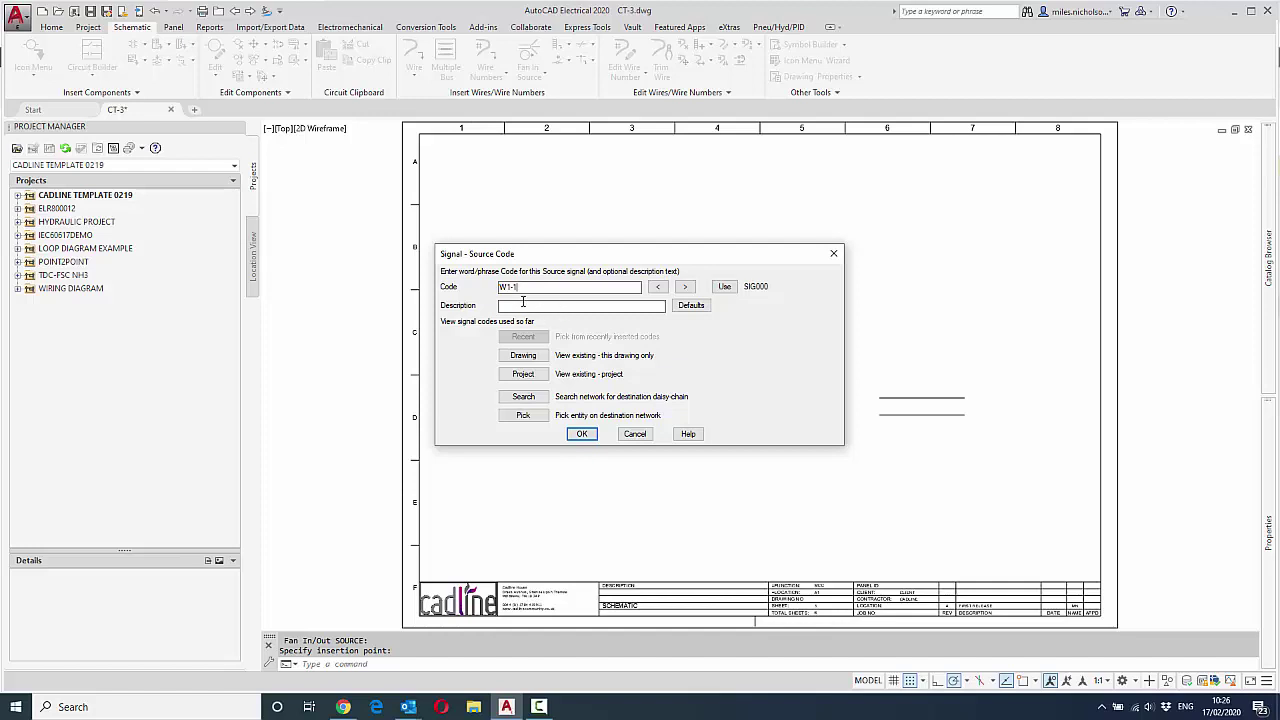
# Step: Accept code W1-1 and place its destination marker on the lower bus top wire
pyautogui.click(581, 434)
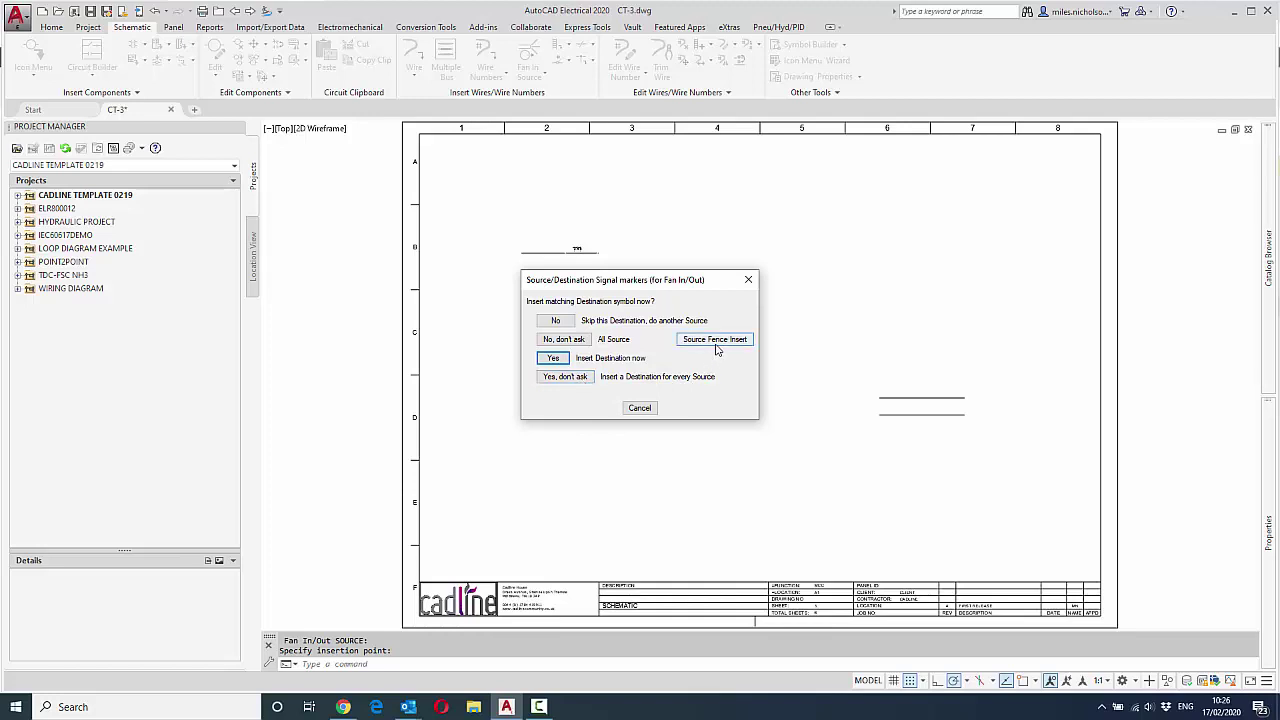
pyautogui.click(578, 380)
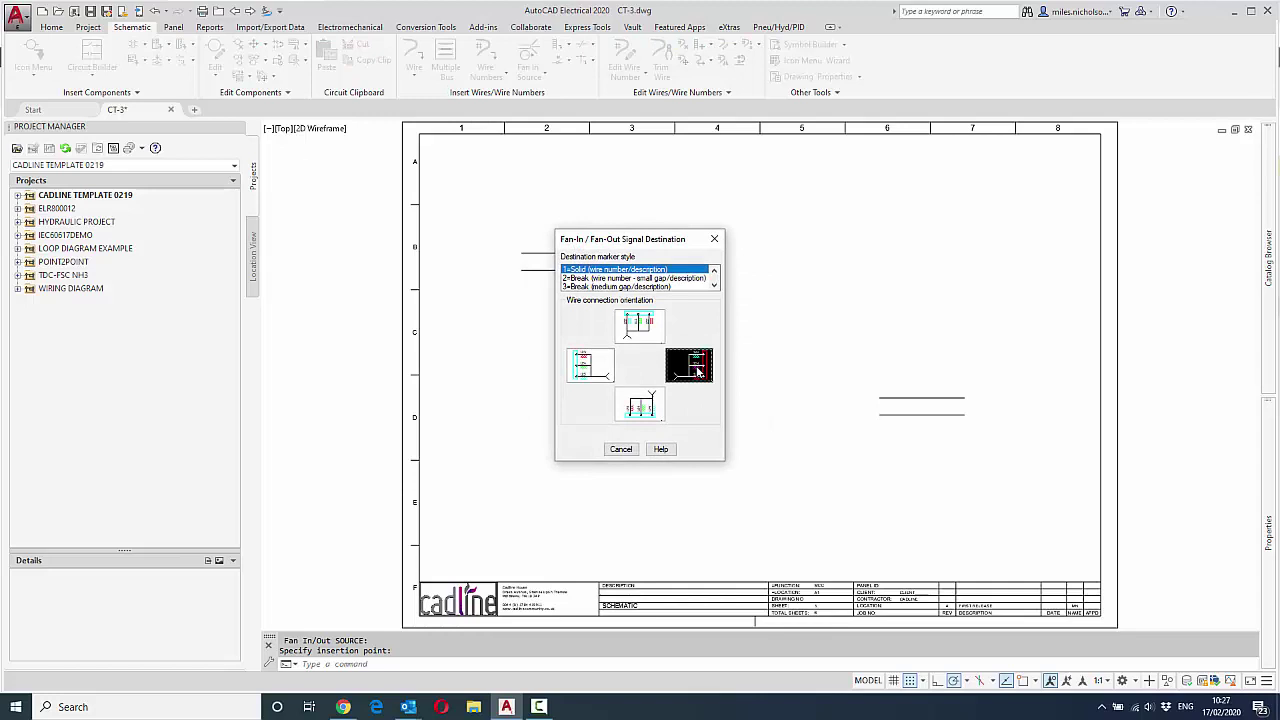
pyautogui.press('Return')
pyautogui.click(893, 398)
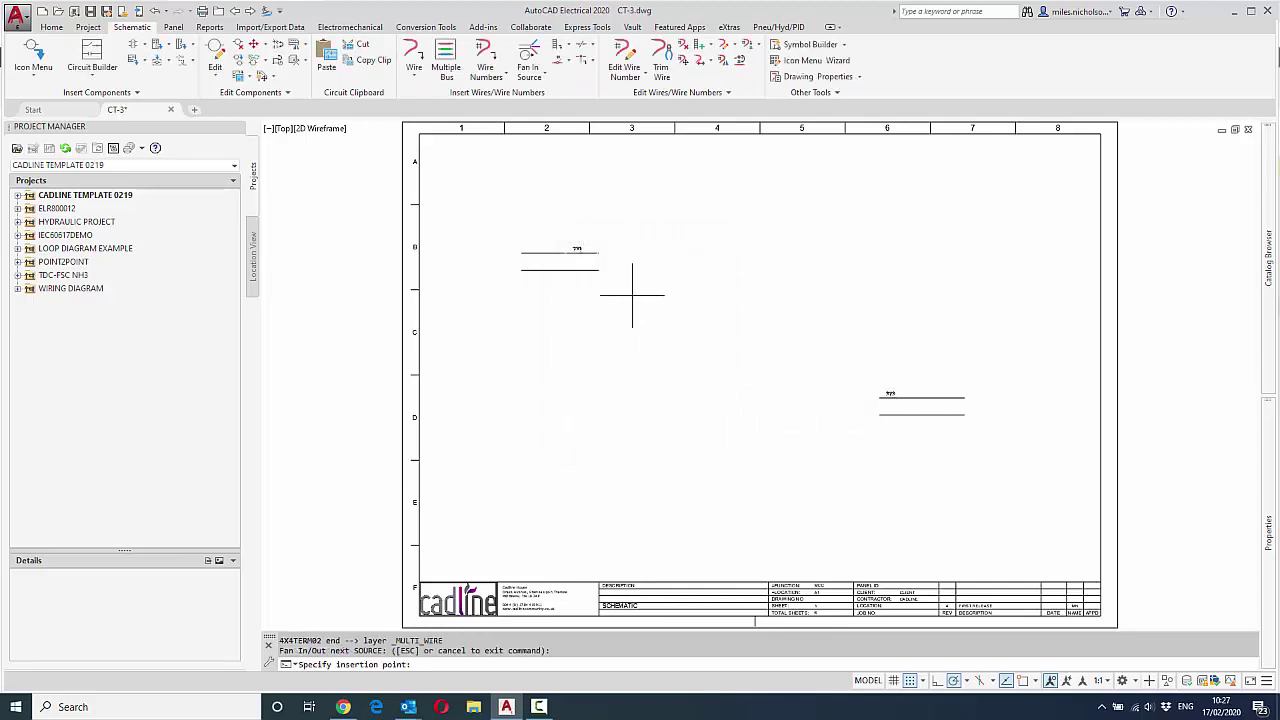
# Step: Add source W1-2 on the upper bottom wire and its destination on the lower bottom wire
pyautogui.click(589, 270)
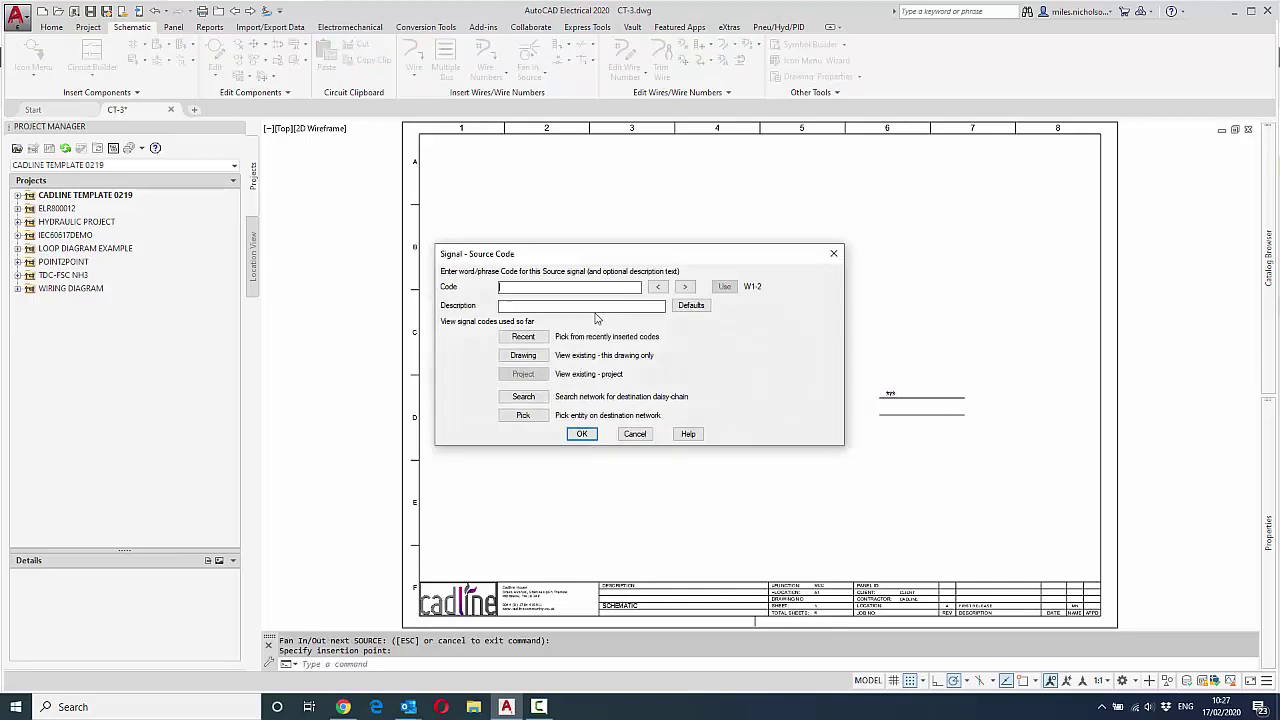
pyautogui.click(725, 287)
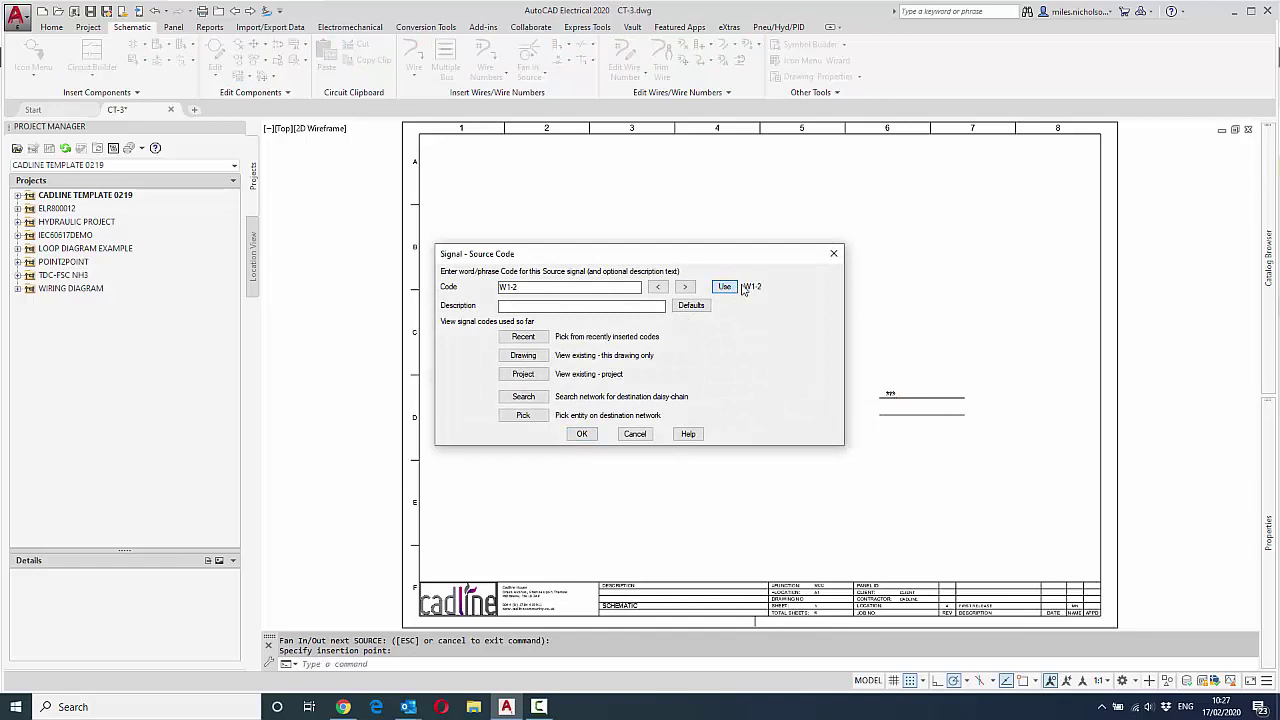
pyautogui.click(585, 436)
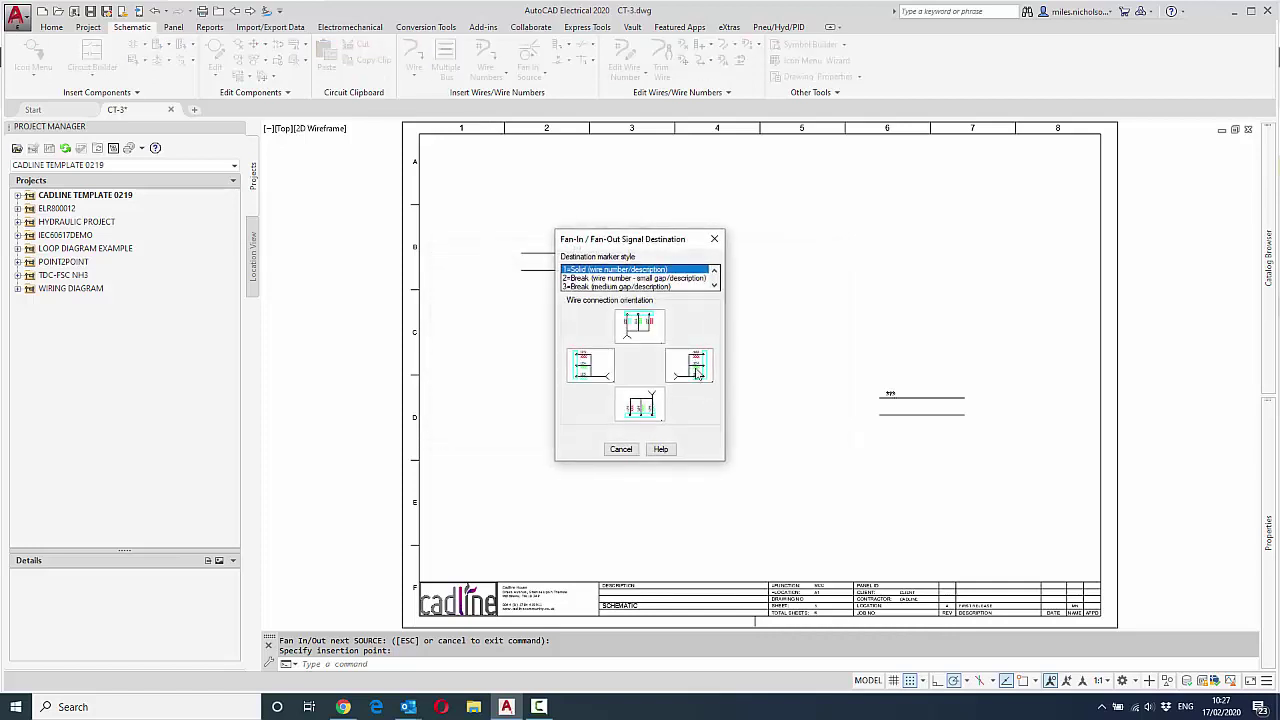
pyautogui.click(698, 376)
pyautogui.click(888, 414)
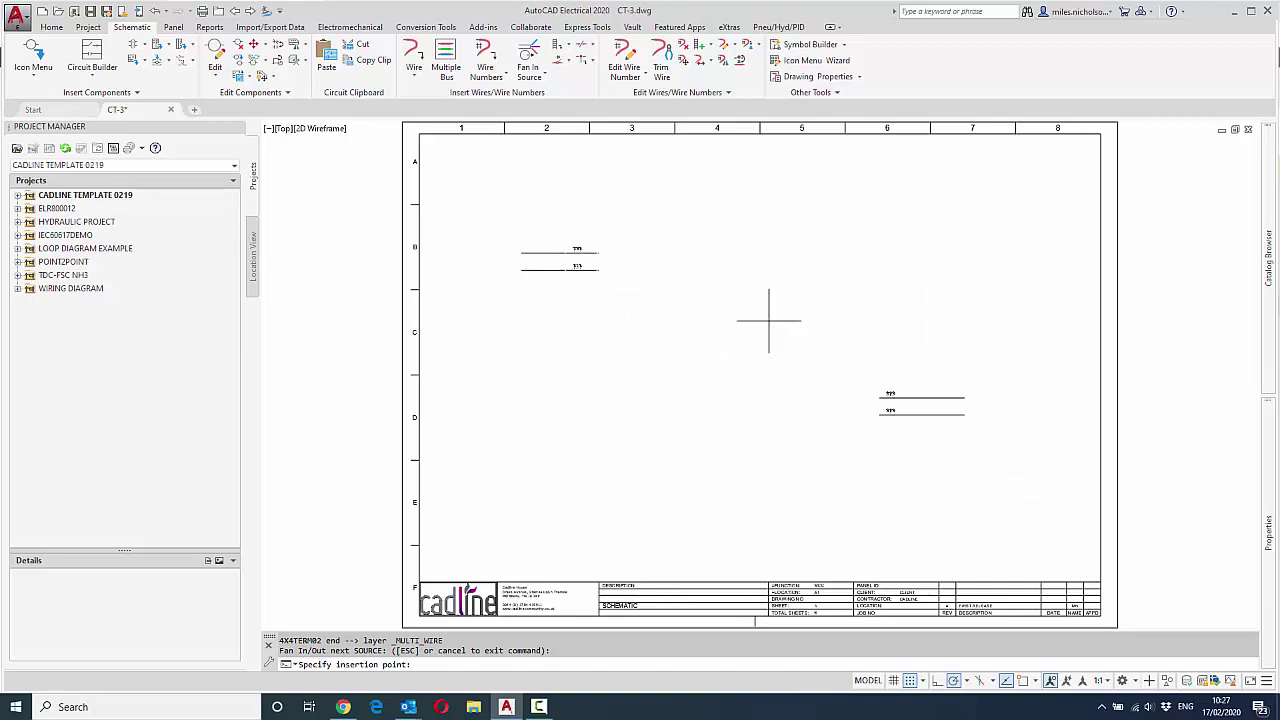
pyautogui.press('Escape')
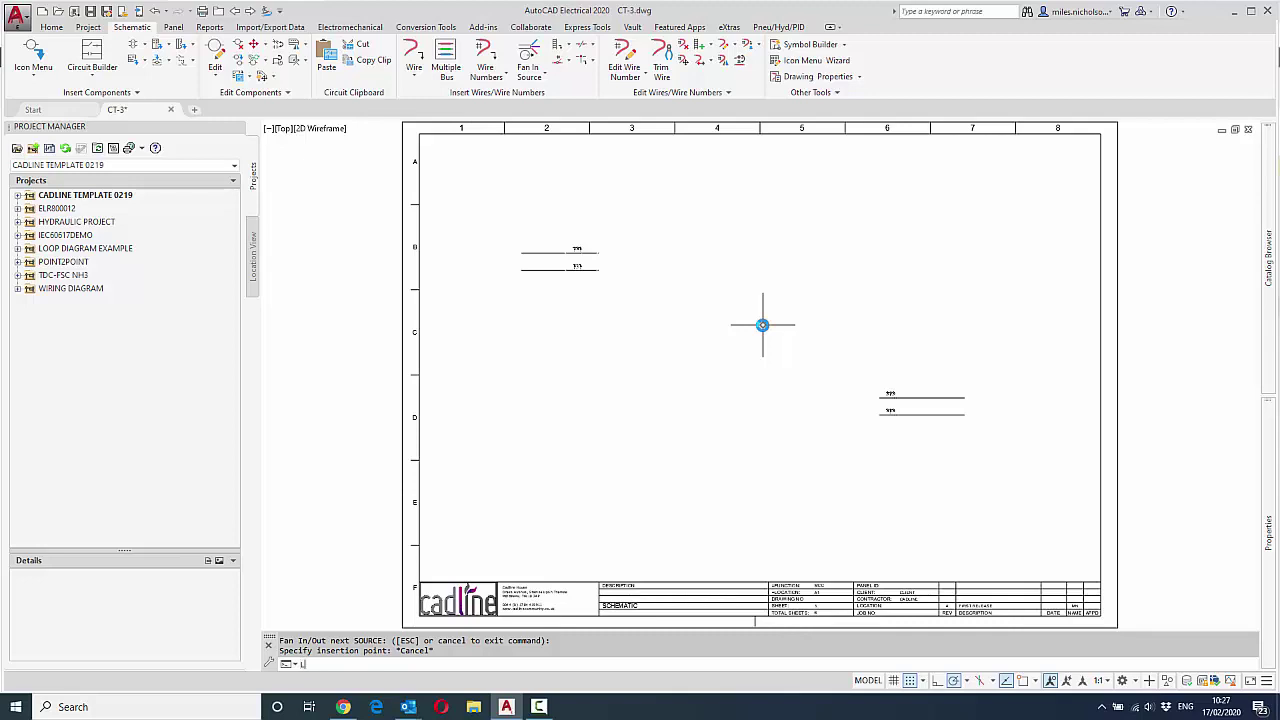
# Step: Draw a stepped line from the upper bus down to the lower bus, plus a closer at the upper-left wire ends
pyautogui.write('L')
pyautogui.press('Return')
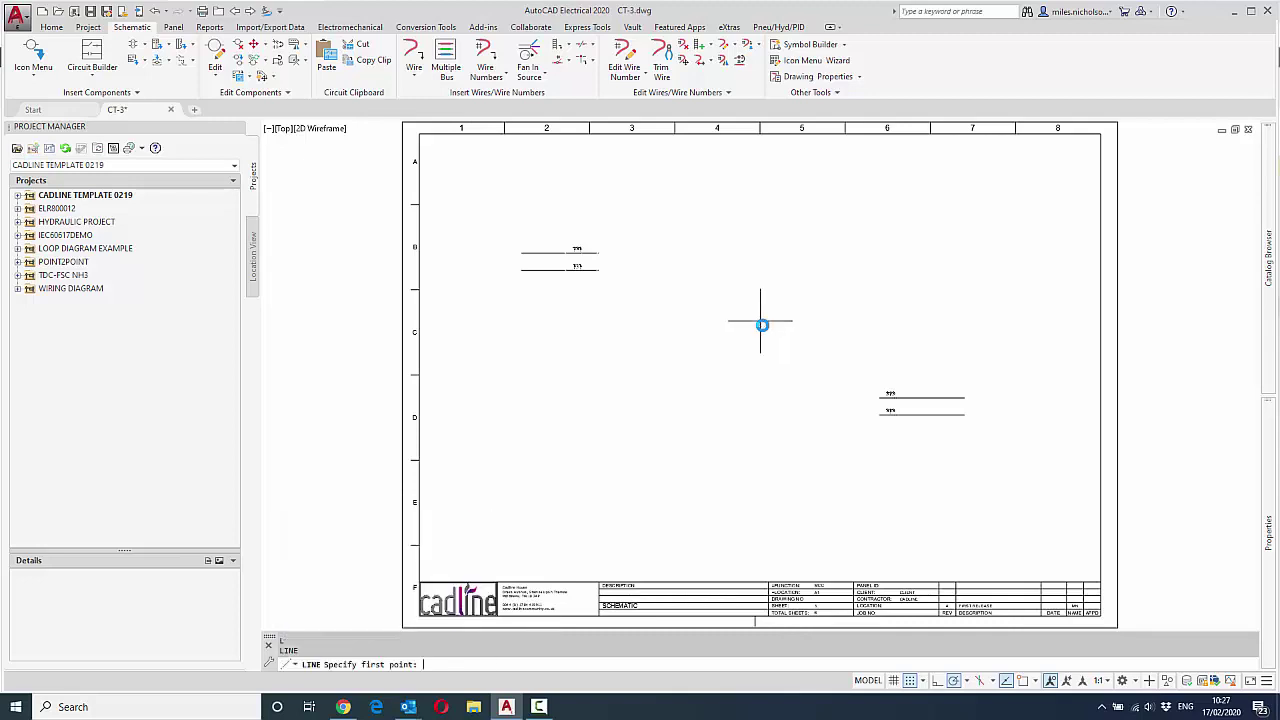
pyautogui.click(606, 268)
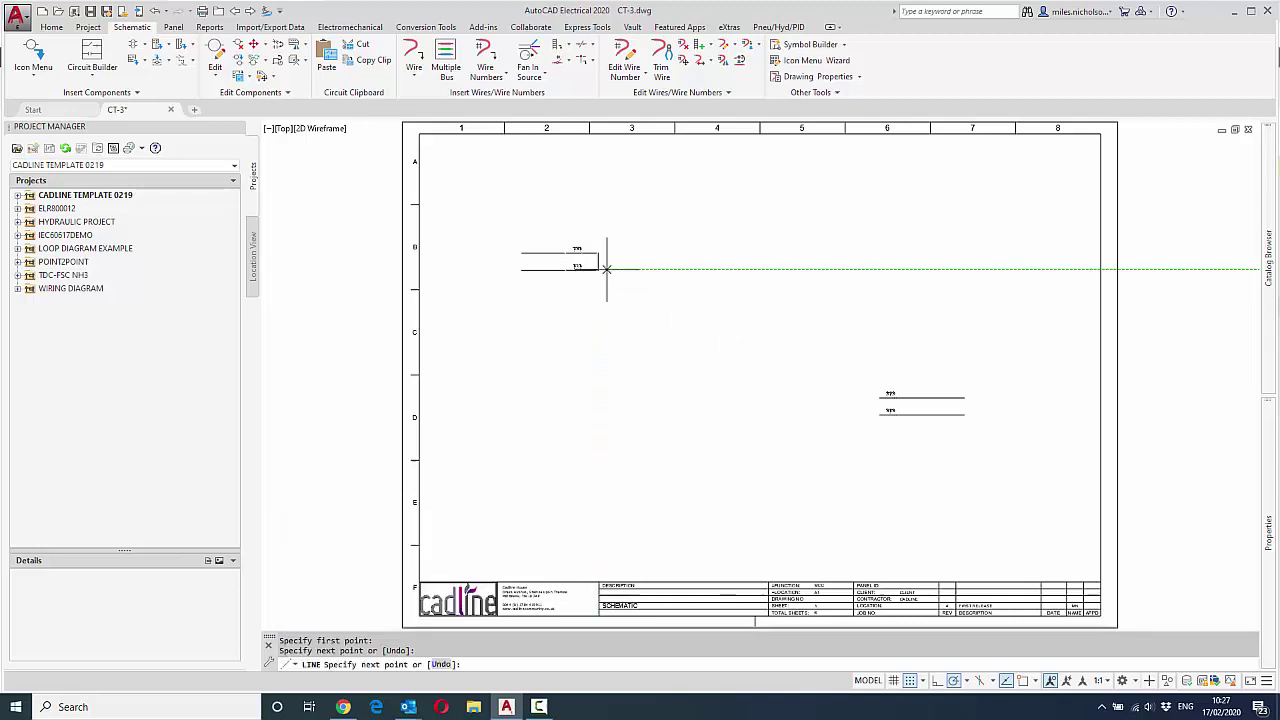
pyautogui.click(726, 268)
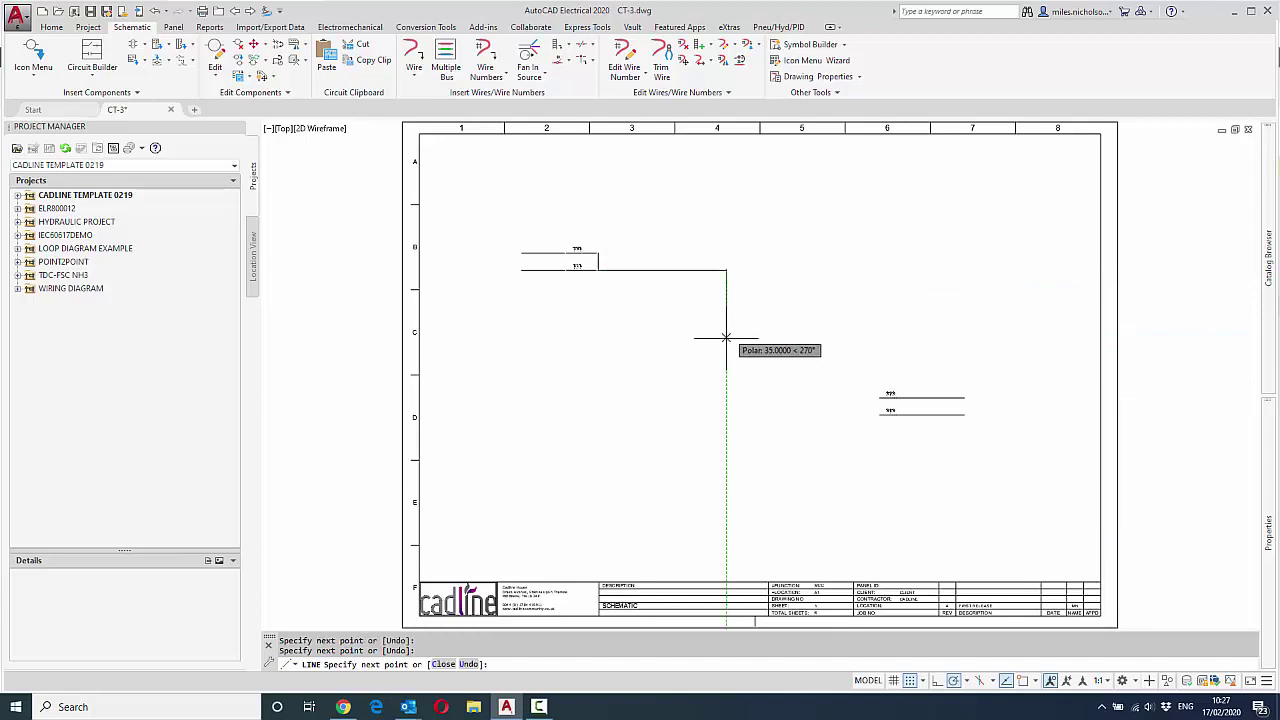
pyautogui.click(726, 397)
pyautogui.click(880, 397)
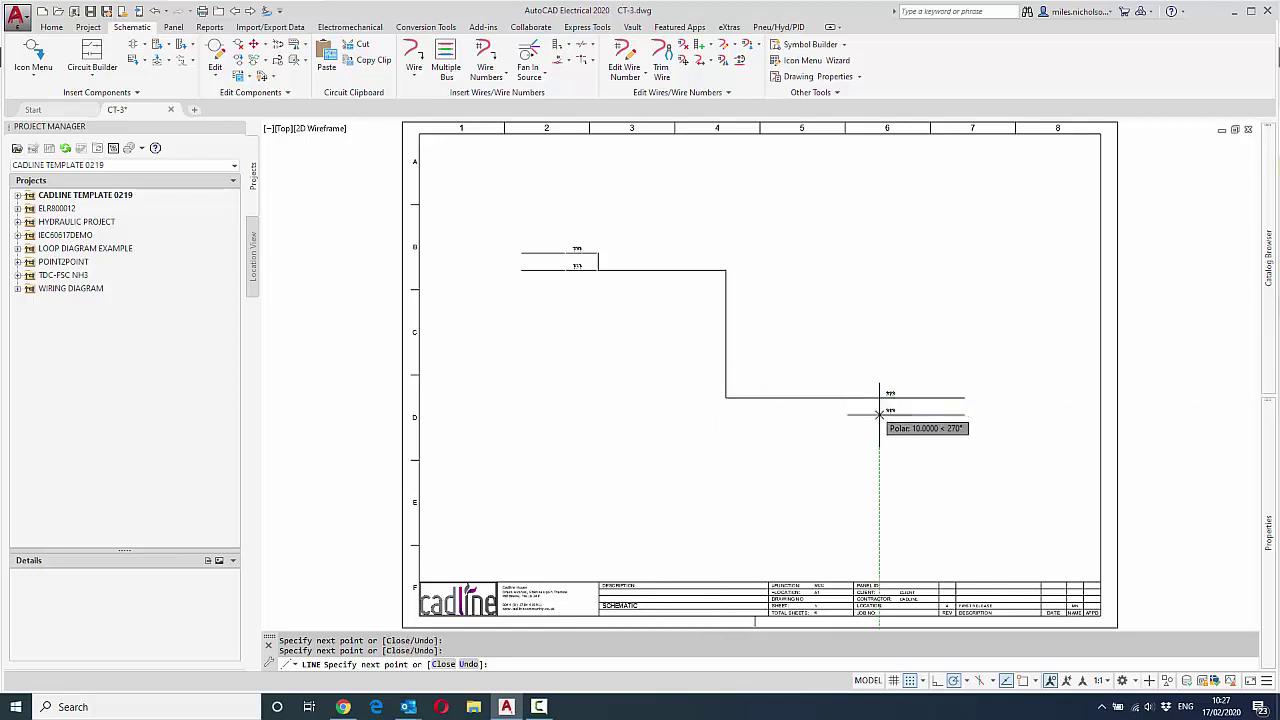
pyautogui.rightClick(877, 291)
pyautogui.click(910, 299)
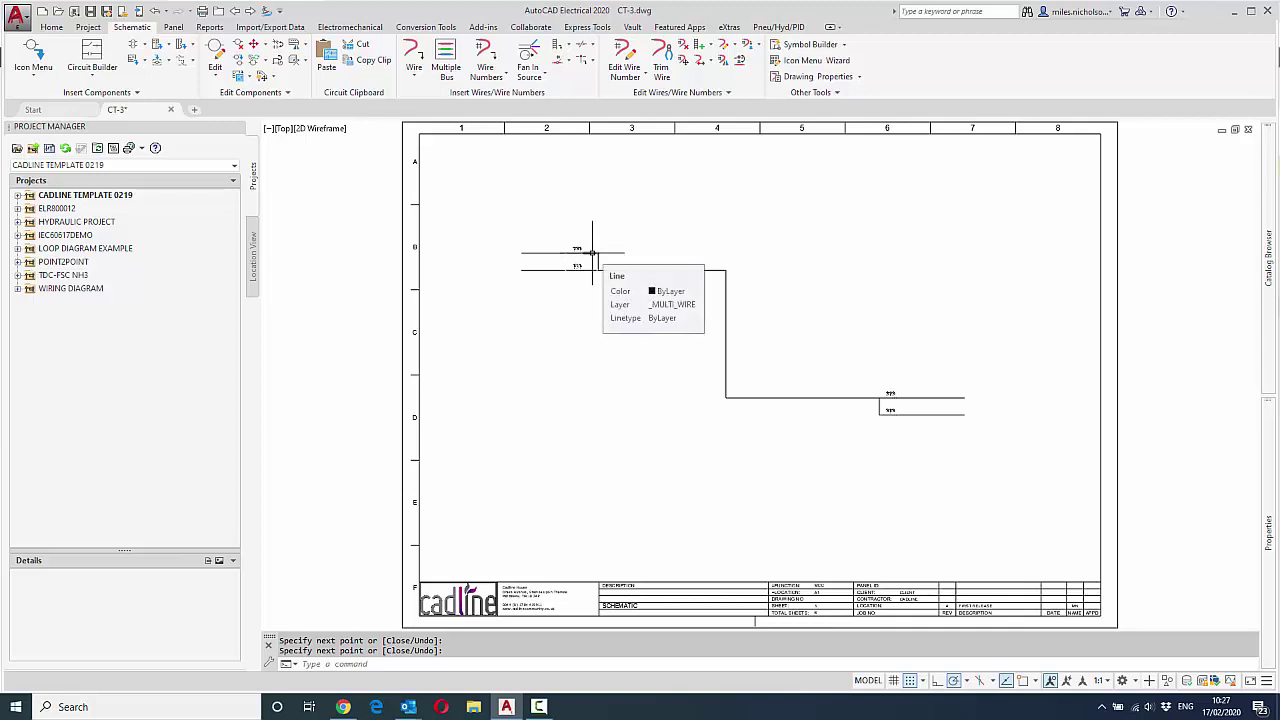
pyautogui.click(594, 252)
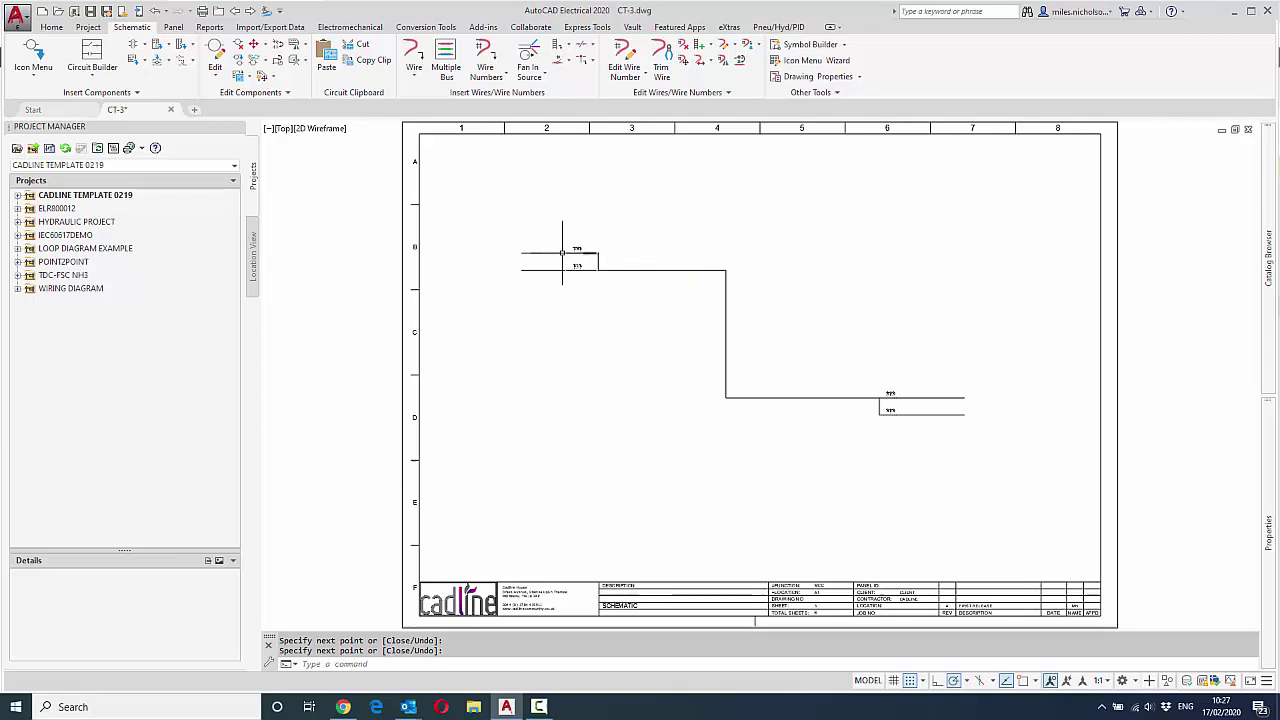
pyautogui.click(522, 252)
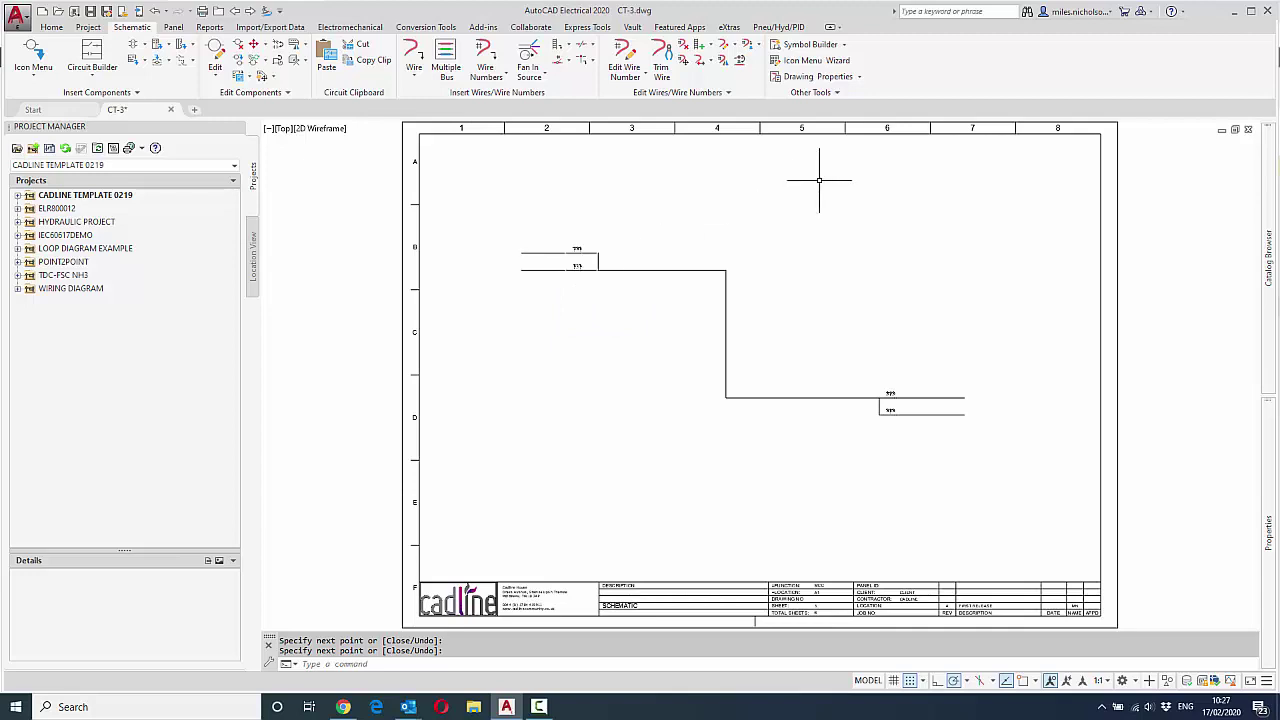
# Step: Convert the five connecting lines to the _MULTI_WIRE layer with Fan In/Out Single Line Layer
pyautogui.click(728, 93)
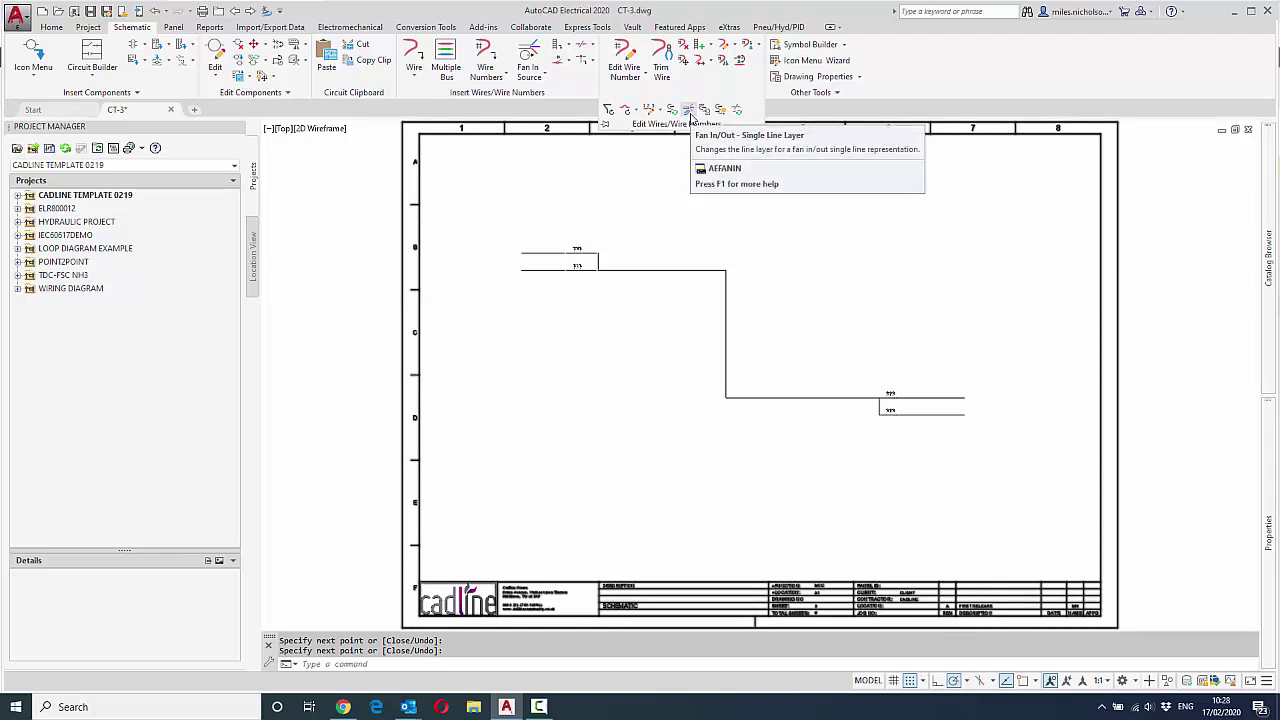
pyautogui.click(689, 110)
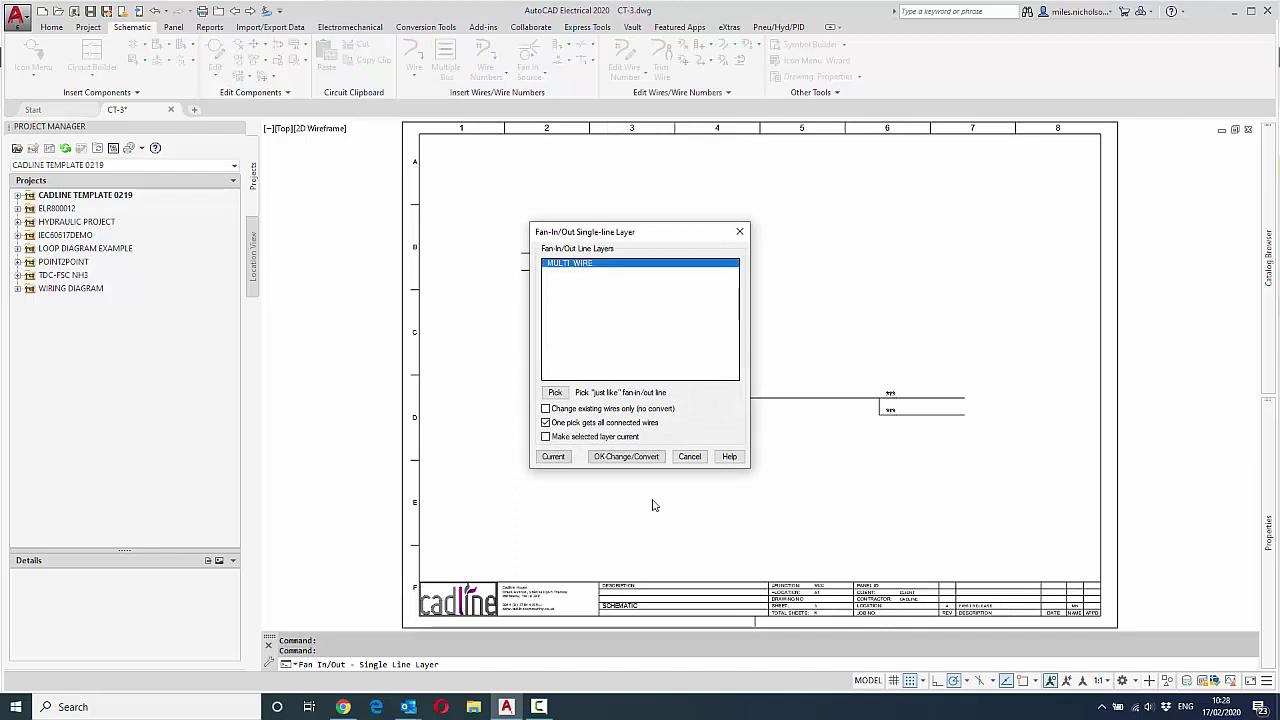
pyautogui.click(626, 456)
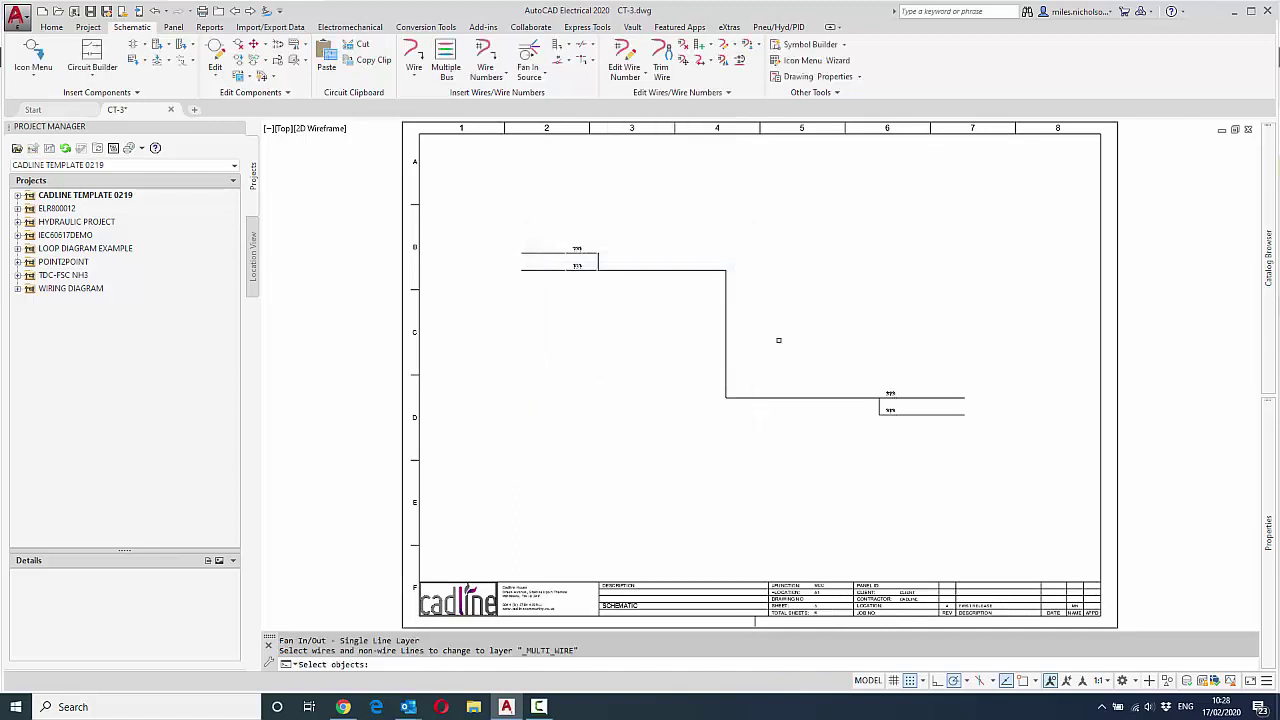
pyautogui.click(880, 236)
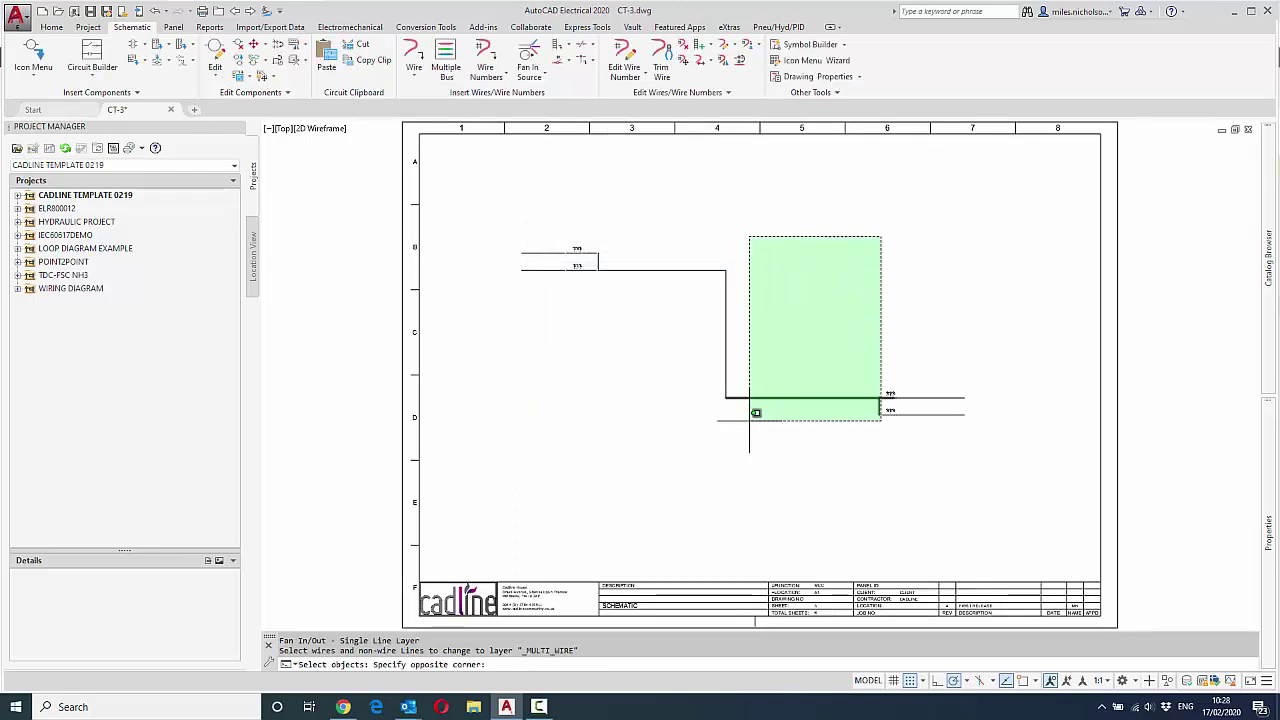
pyautogui.click(597, 453)
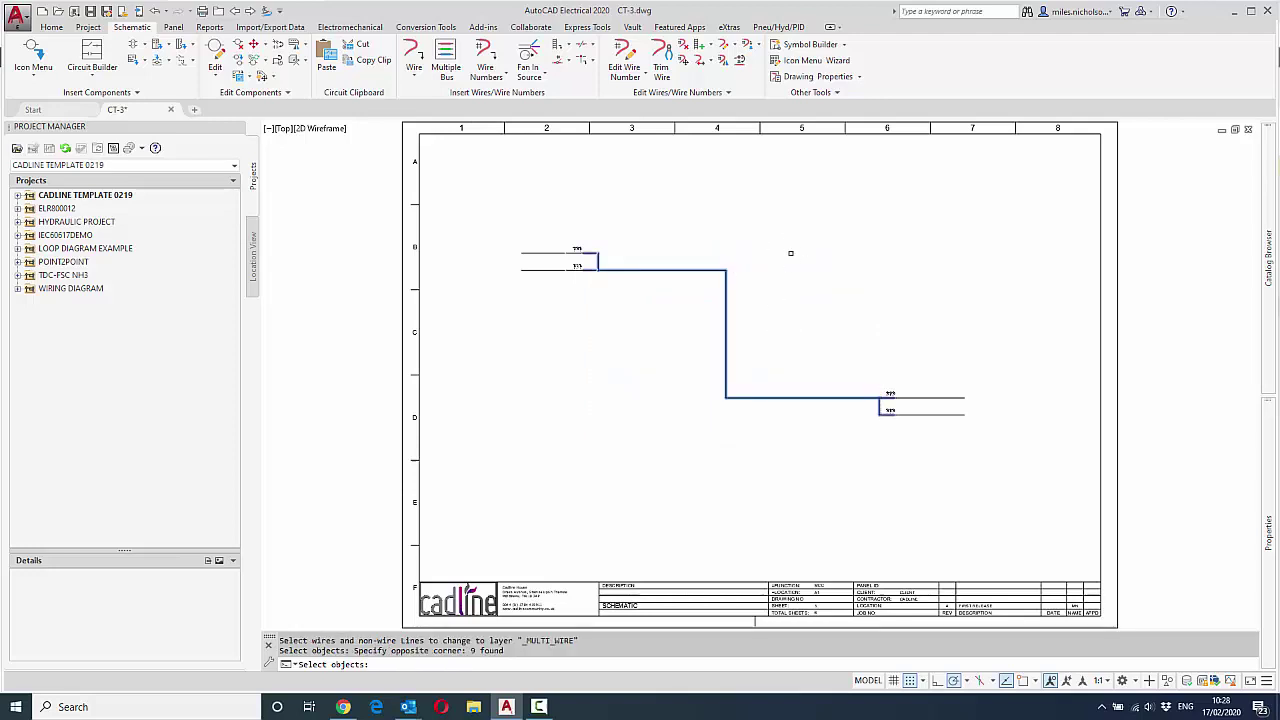
pyautogui.press('Return')
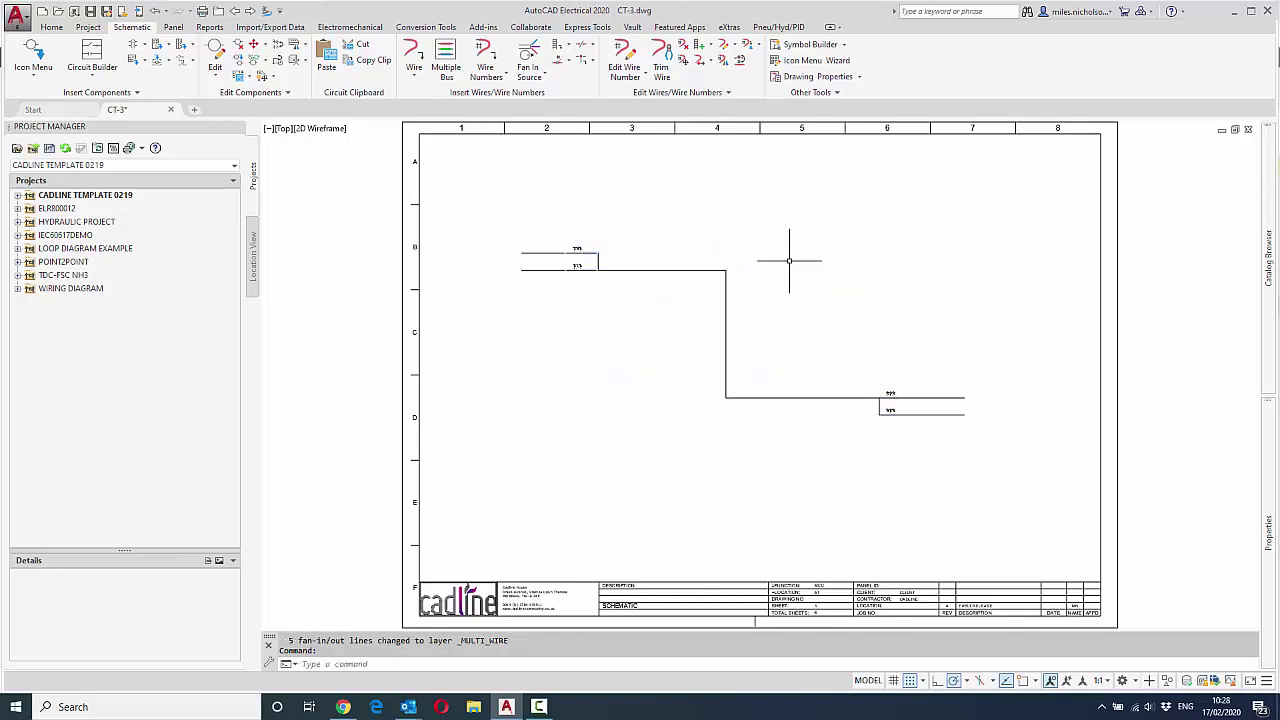
# Step: Update wire signal cross-references drawing-wide so the ends read 3/6D and 3/2B
pyautogui.click(728, 92)
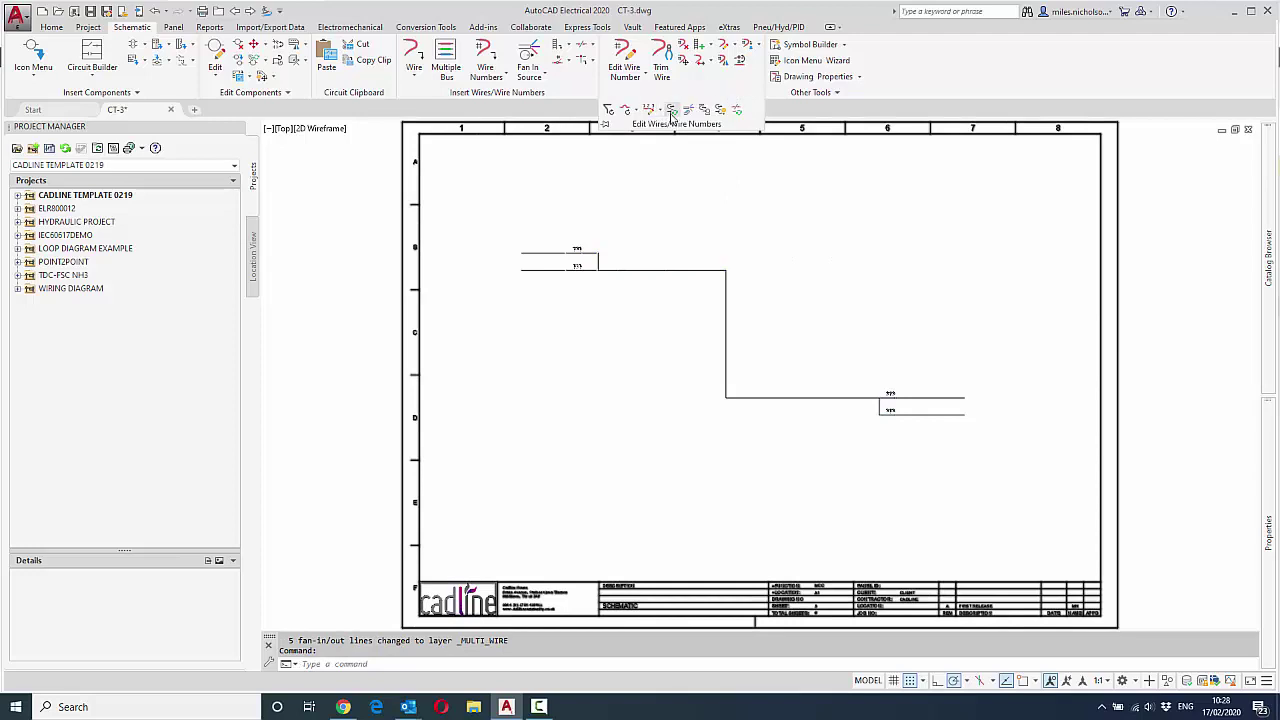
pyautogui.click(672, 112)
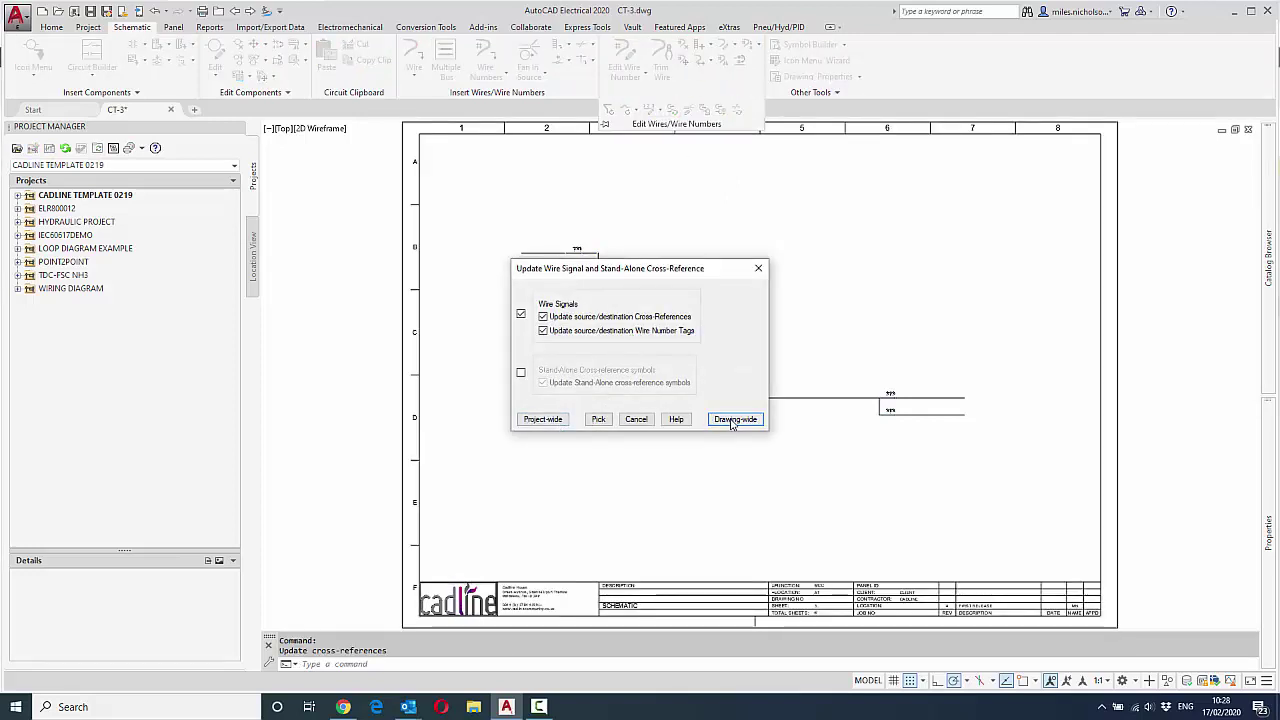
pyautogui.click(735, 419)
pyautogui.scroll(5, 571, 309)
pyautogui.scroll(-2, 571, 243)
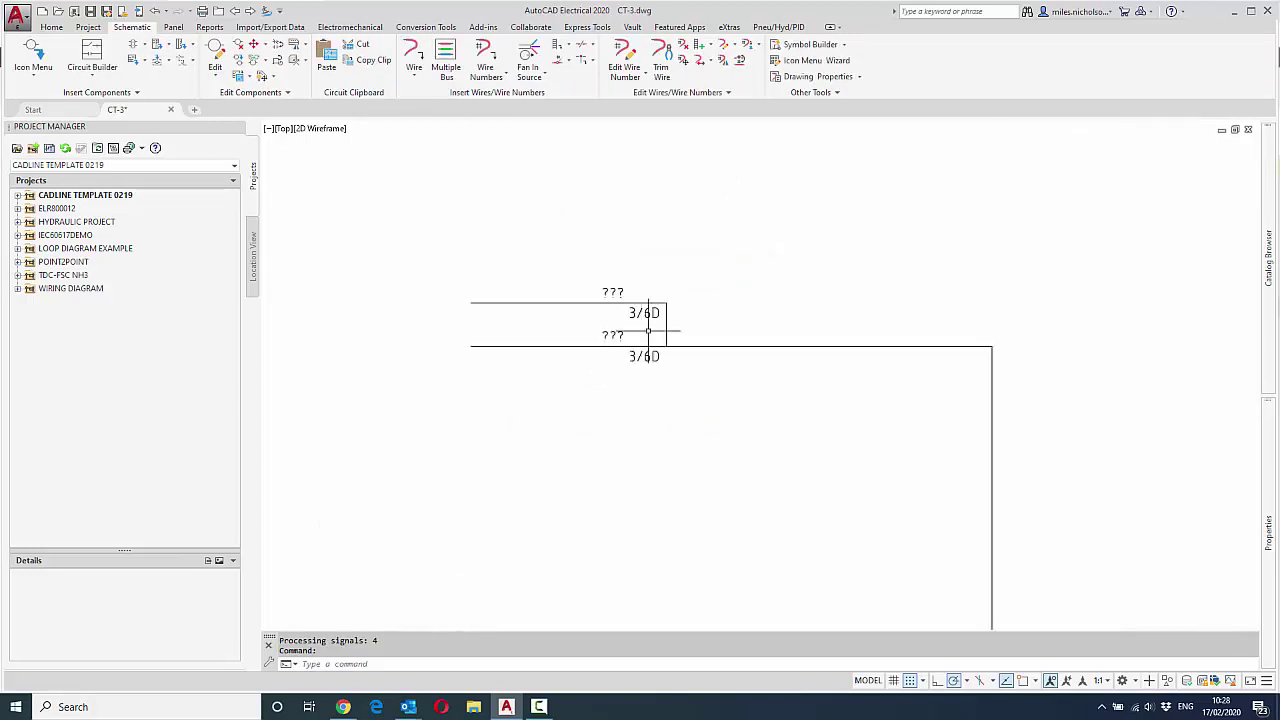
pyautogui.scroll(-2, 648, 330)
pyautogui.moveTo(711, 363)
pyautogui.mouseDown(button='middle')
pyautogui.moveTo(611, 266)
pyautogui.moveTo(626, 309)
pyautogui.moveTo(620, 293)
pyautogui.mouseUp(button='middle')
# Step: Number the bus wires 1 and 2 drawing-wide, selecting both wire-number blocks
pyautogui.click(486, 64)
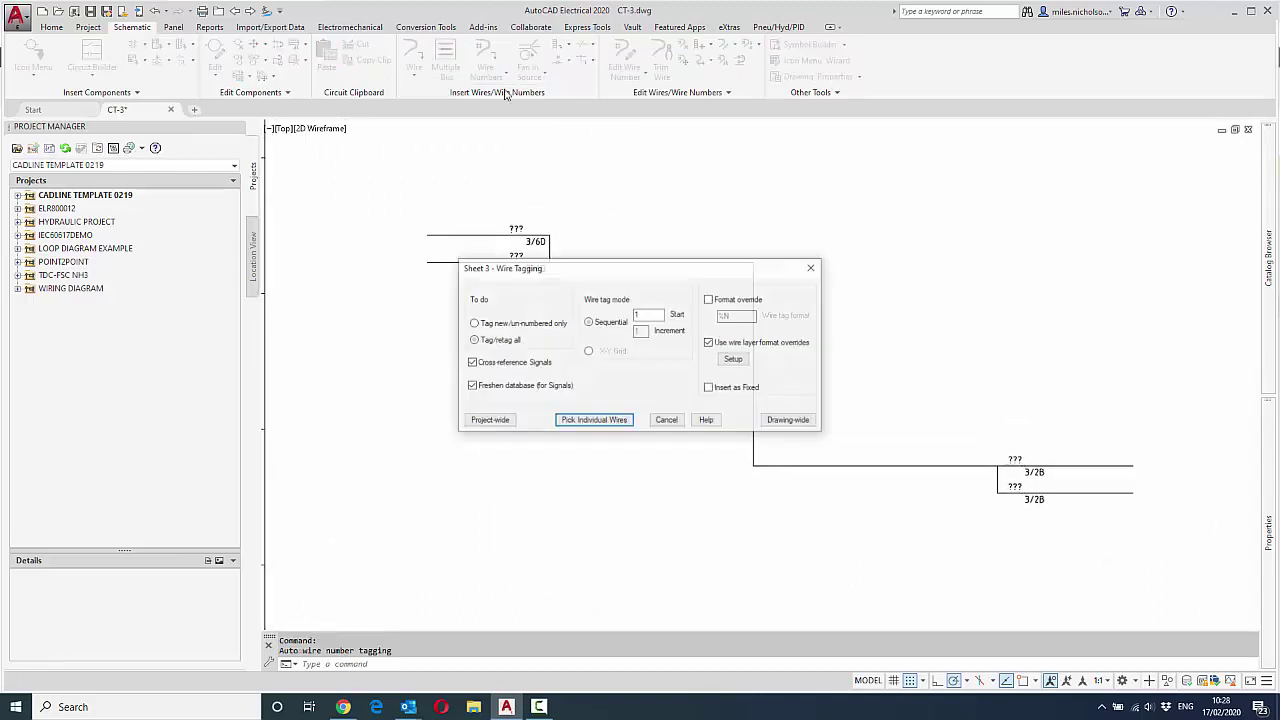
pyautogui.click(788, 420)
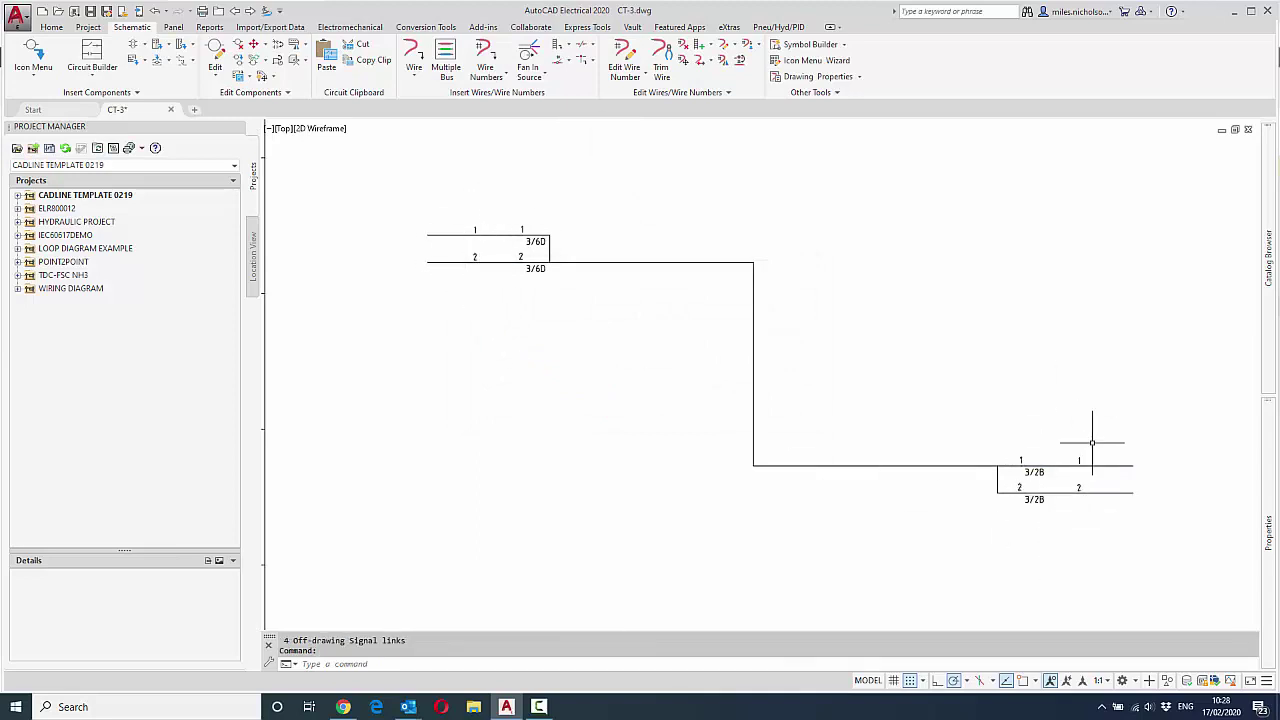
pyautogui.click(1034, 437)
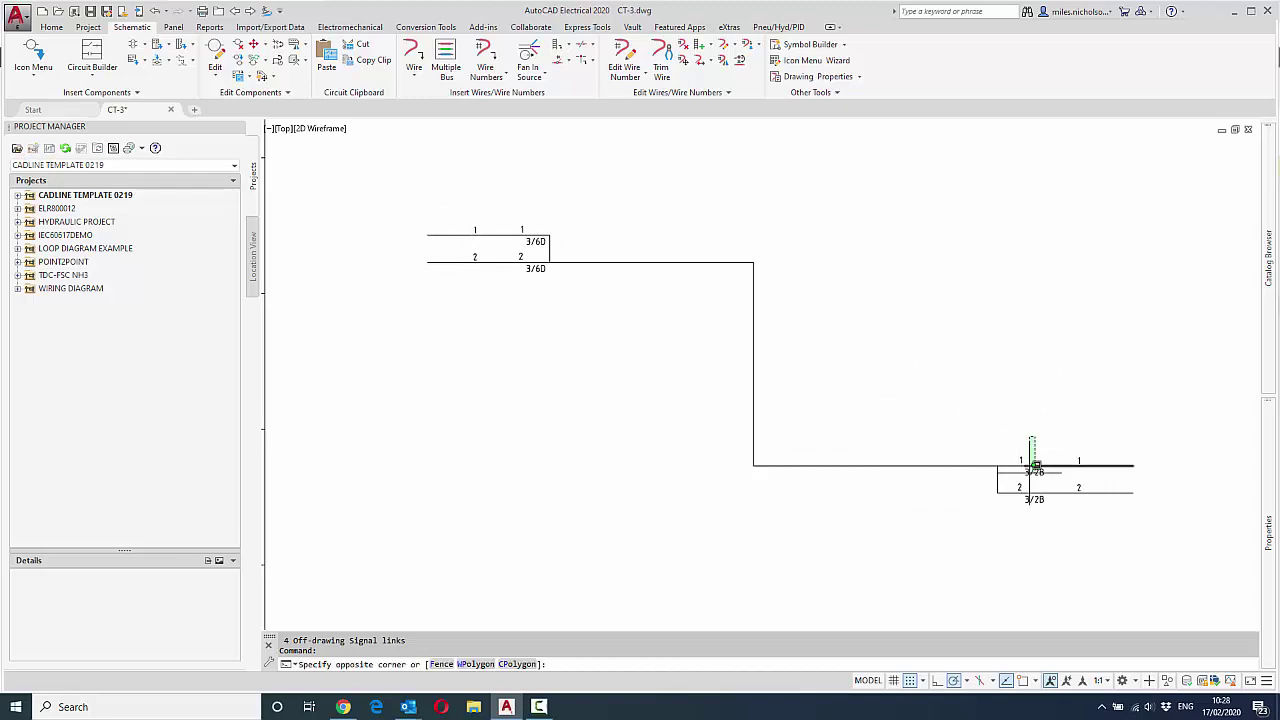
pyautogui.click(1020, 518)
pyautogui.click(544, 212)
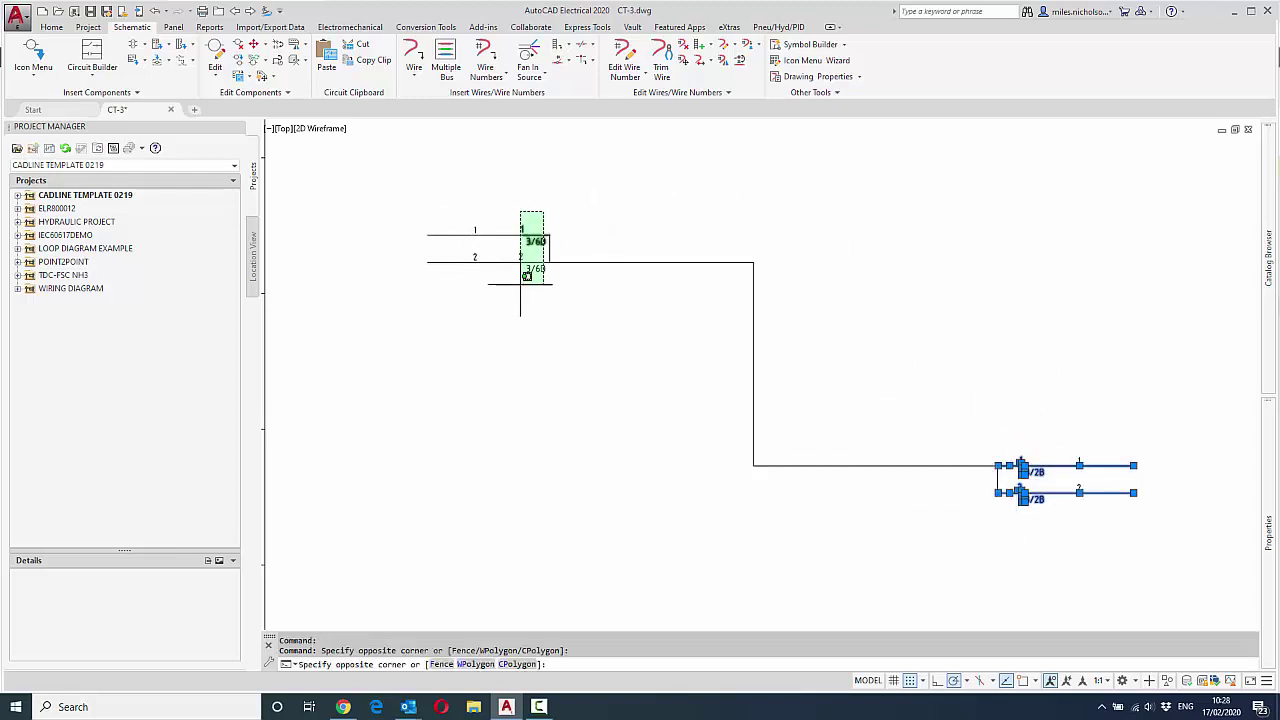
pyautogui.click(520, 285)
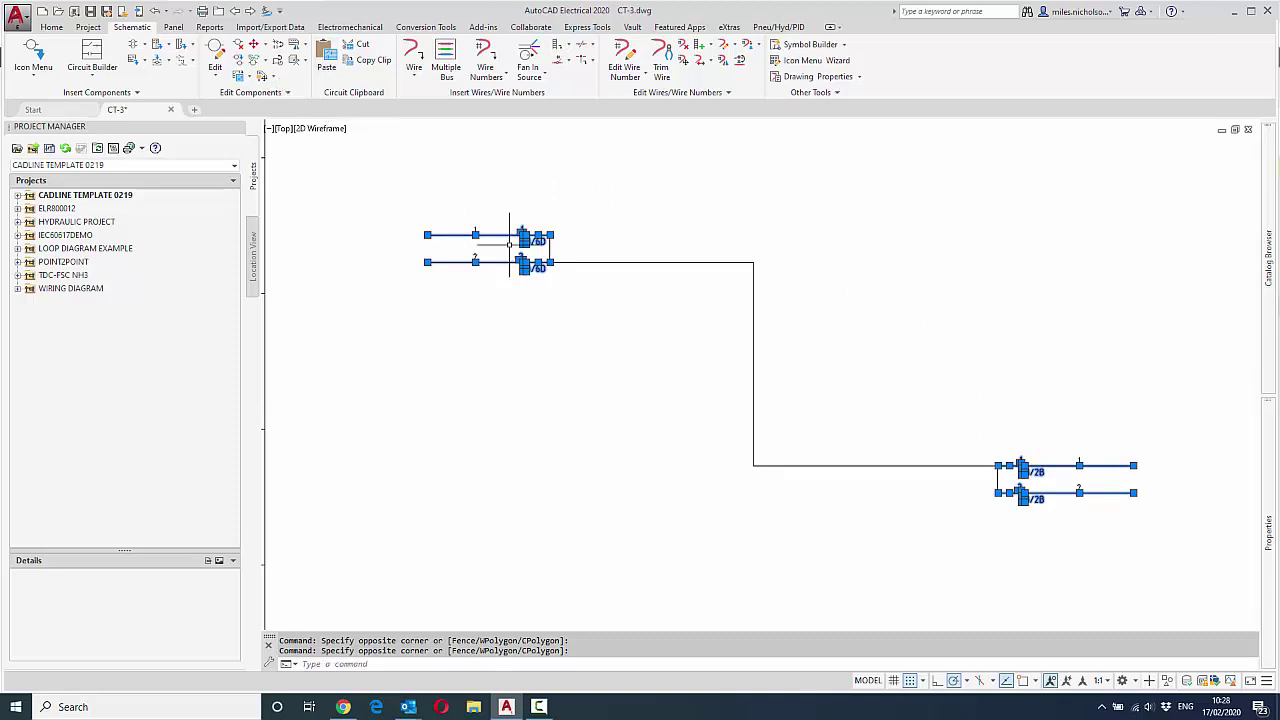
pyautogui.click(275, 81)
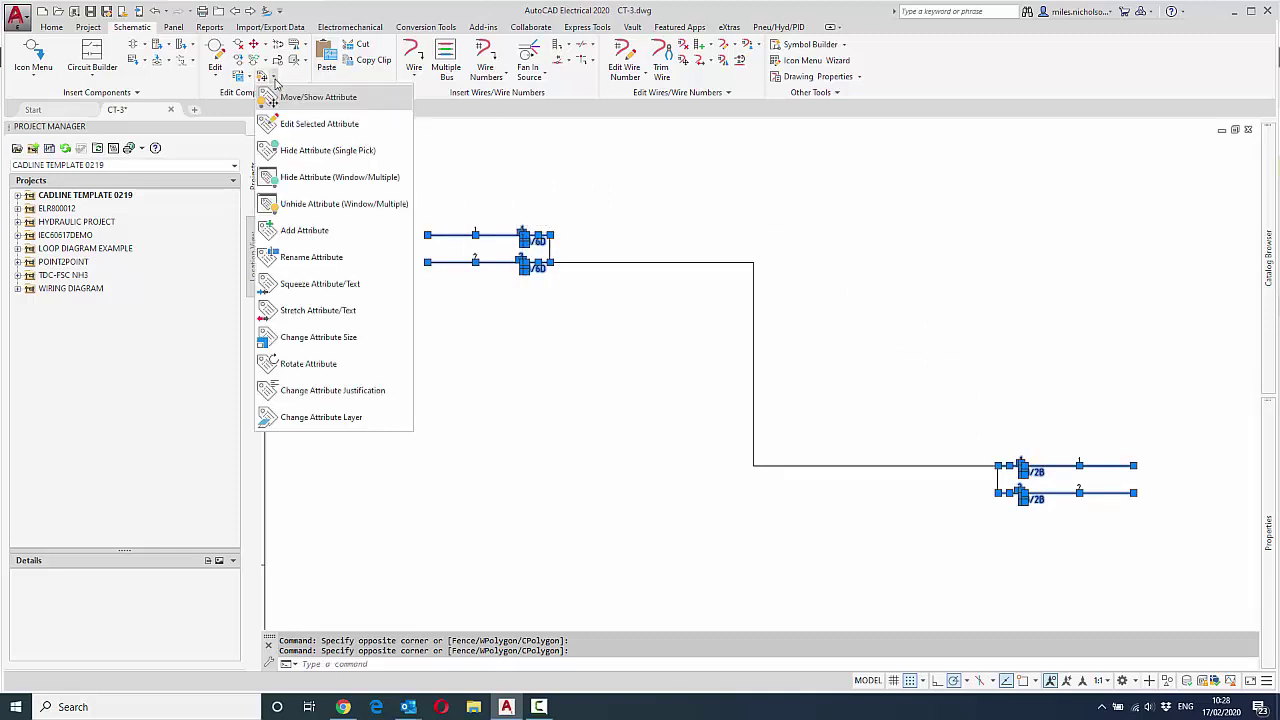
pyautogui.click(354, 188)
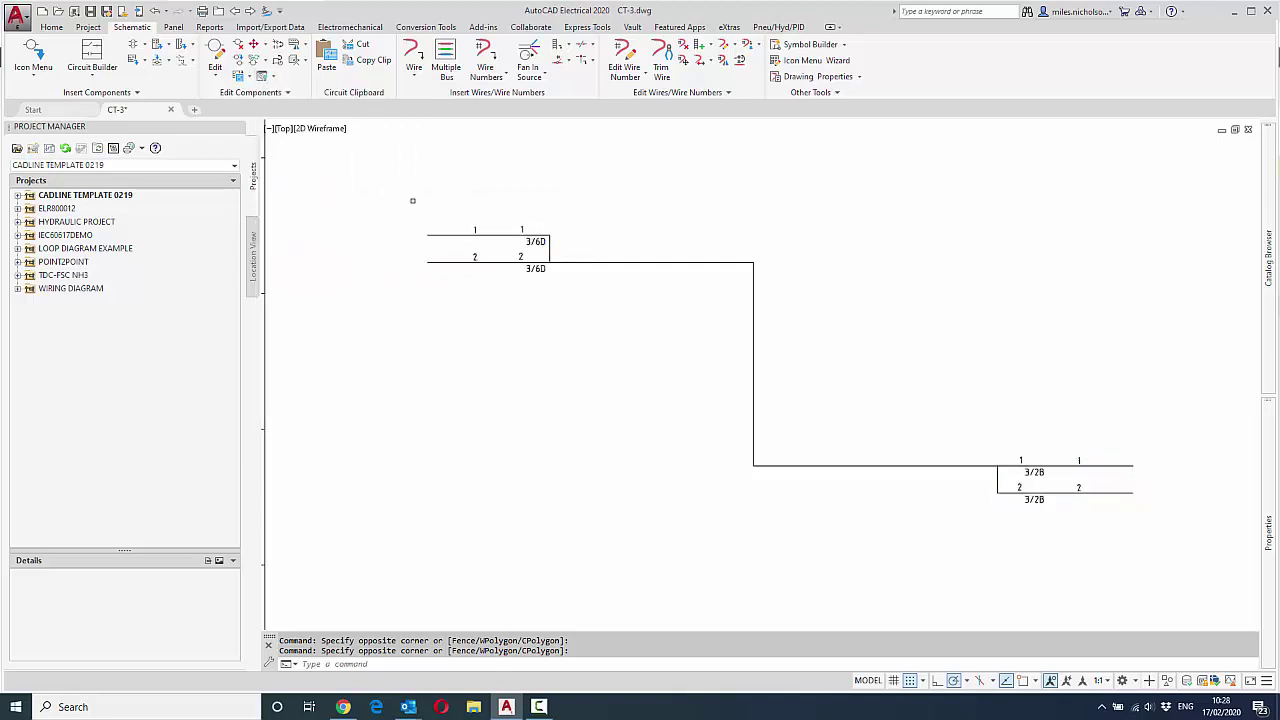
pyautogui.click(562, 280)
pyautogui.click(528, 242)
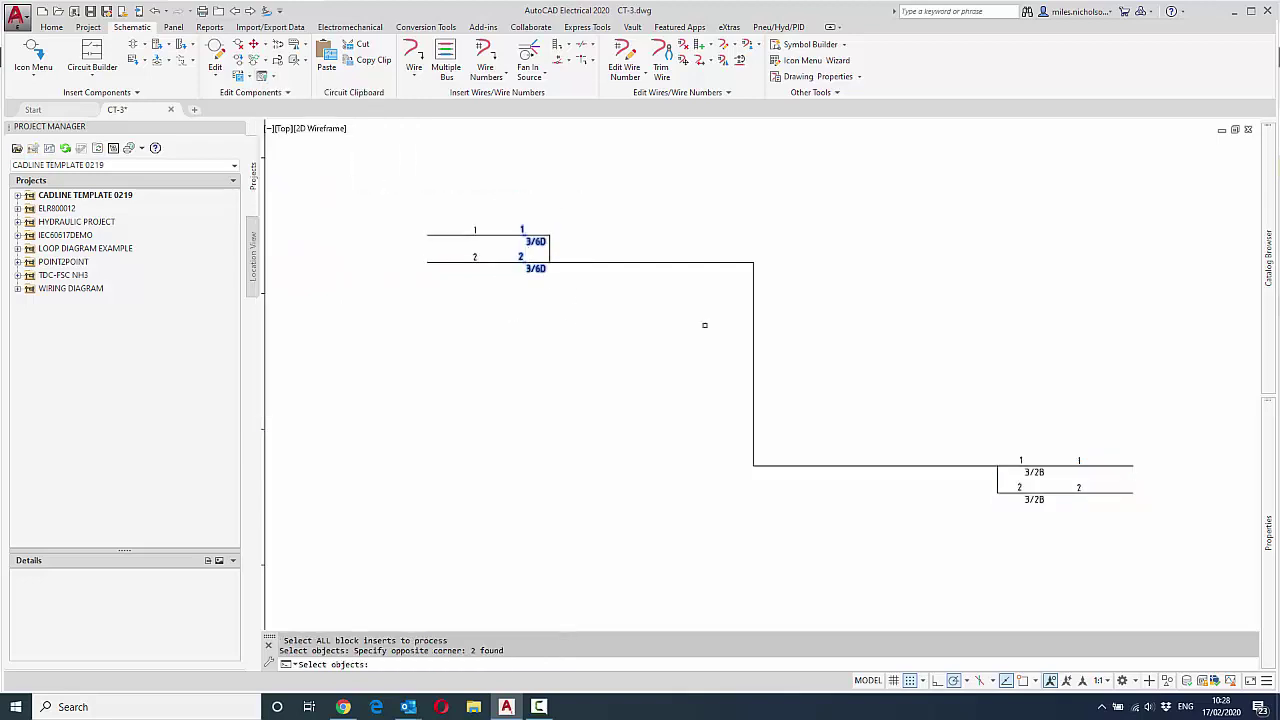
pyautogui.click(1040, 419)
pyautogui.click(1003, 540)
pyautogui.press('Return')
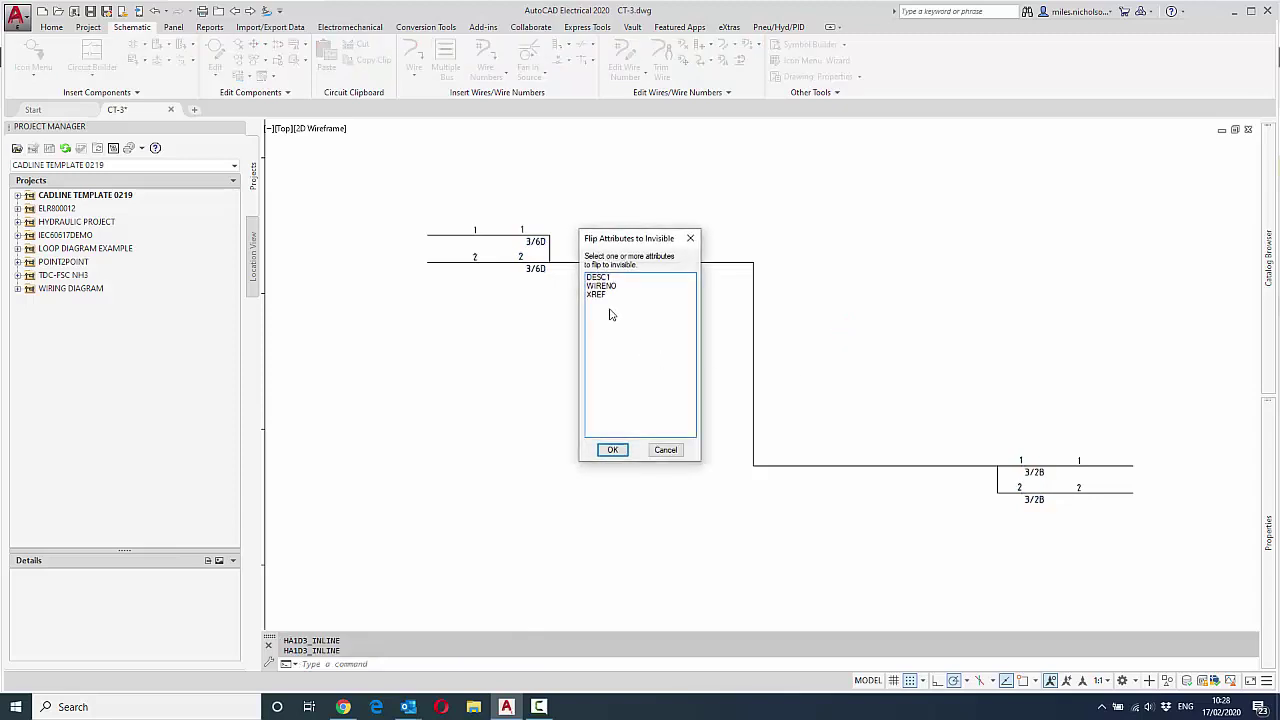
pyautogui.click(599, 295)
pyautogui.keyDown('shift'); pyautogui.click(600, 277); pyautogui.keyUp('shift')
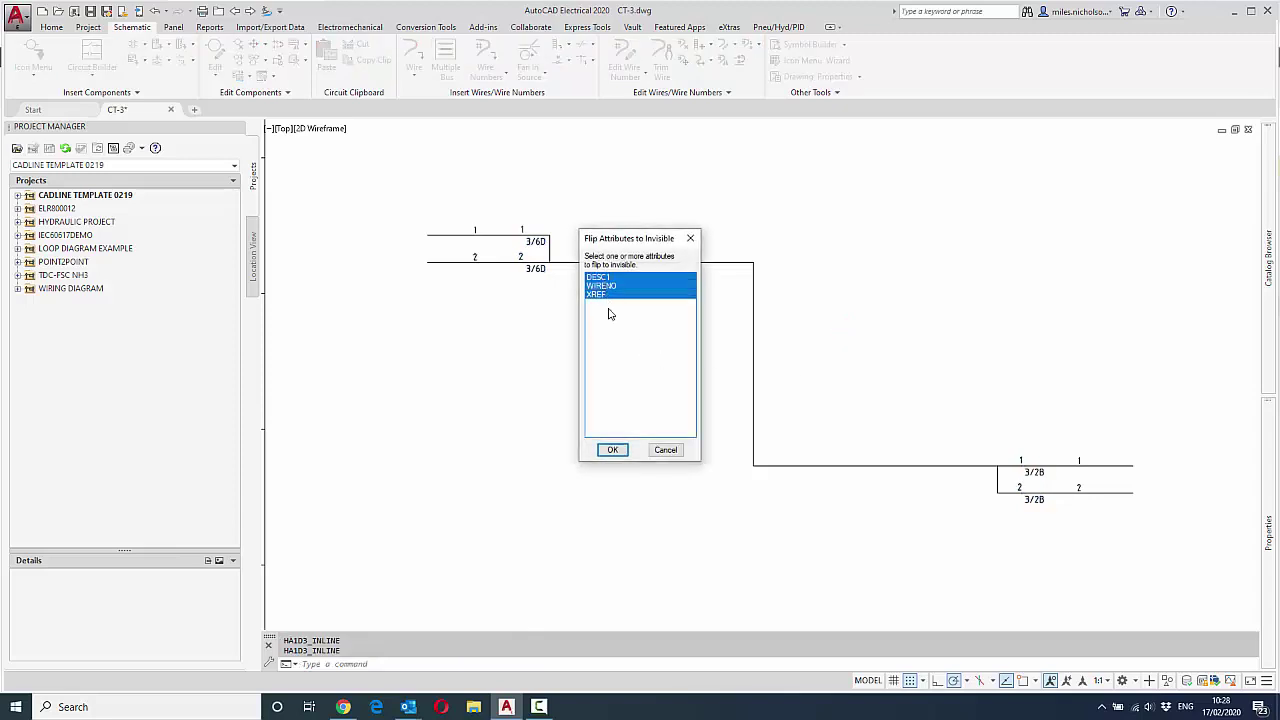
pyautogui.click(613, 450)
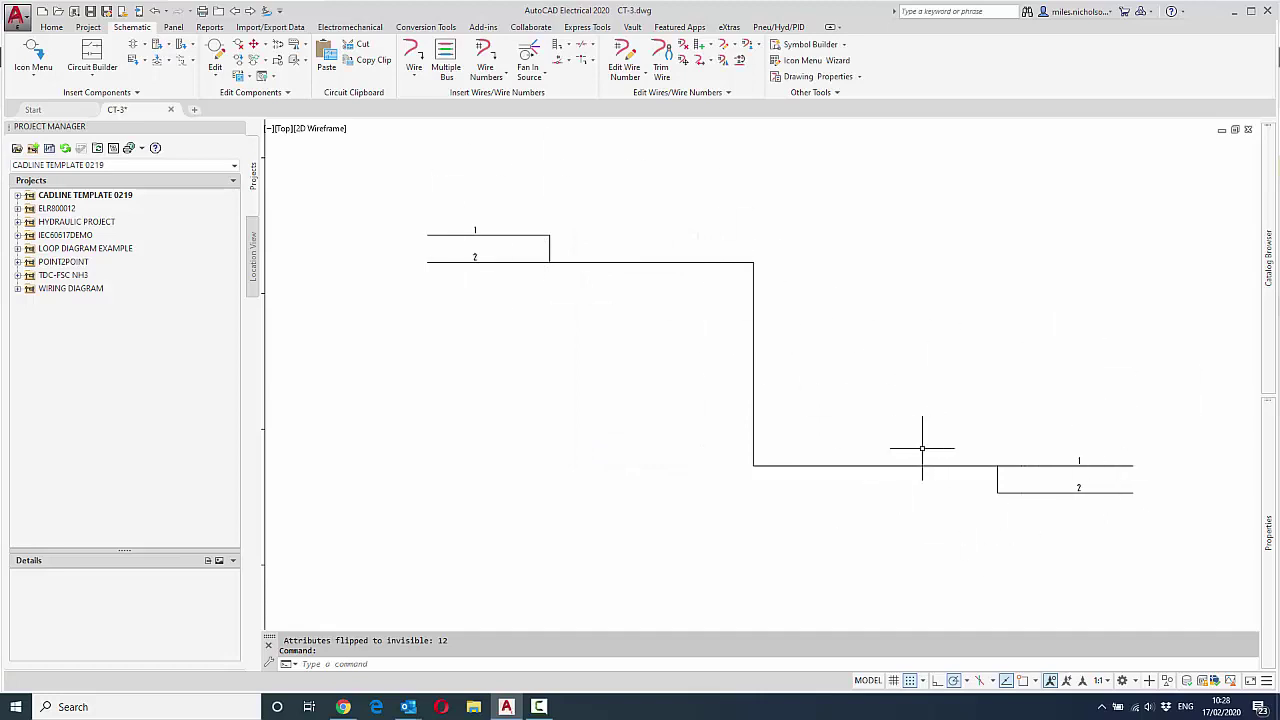
pyautogui.hotkey('ctrl', 'z')
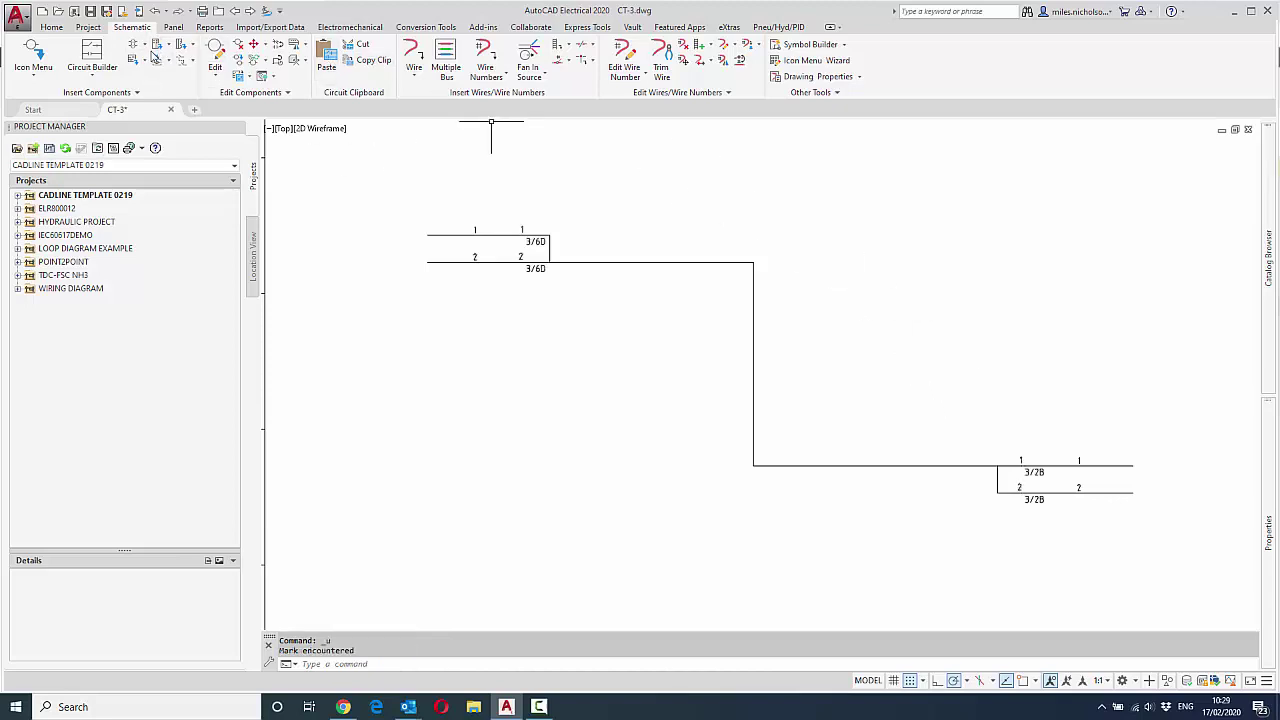
# Step: Insert round terminals on the left wire ends as strip X1, numbered 1 and 2
pyautogui.moveTo(455, 308); pyautogui.dragTo(427, 189, button='right')
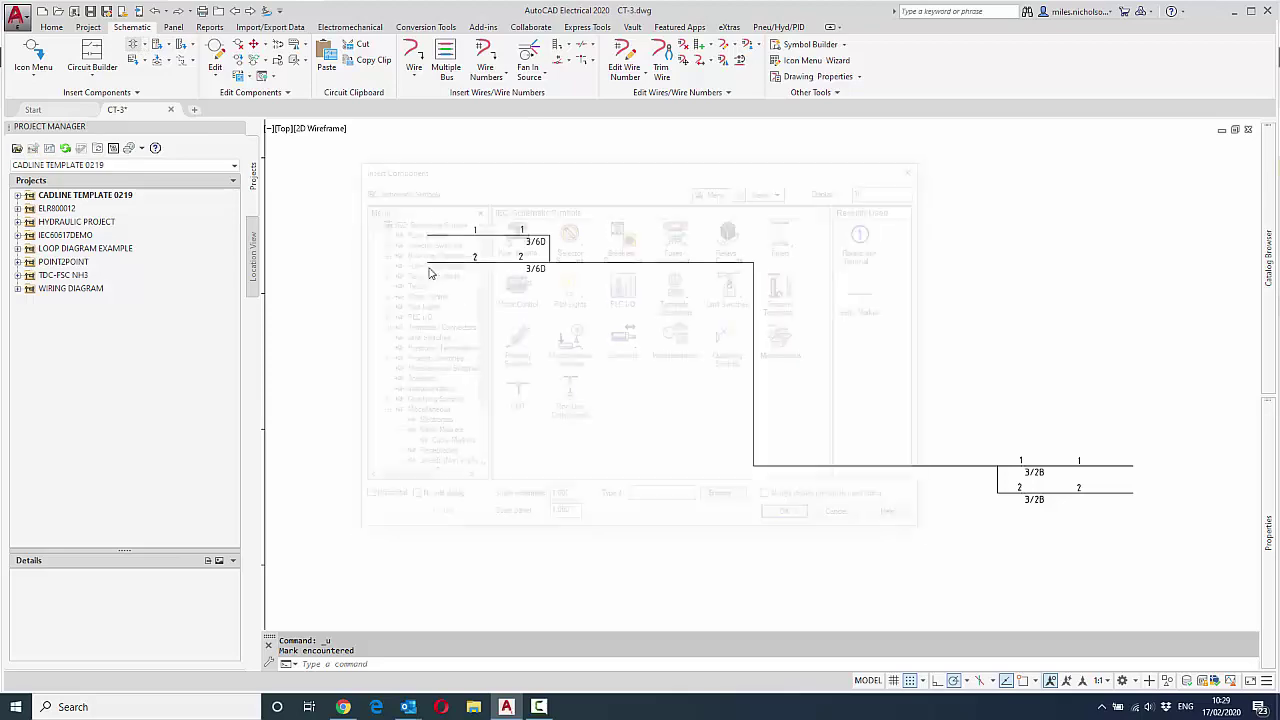
pyautogui.click(869, 234)
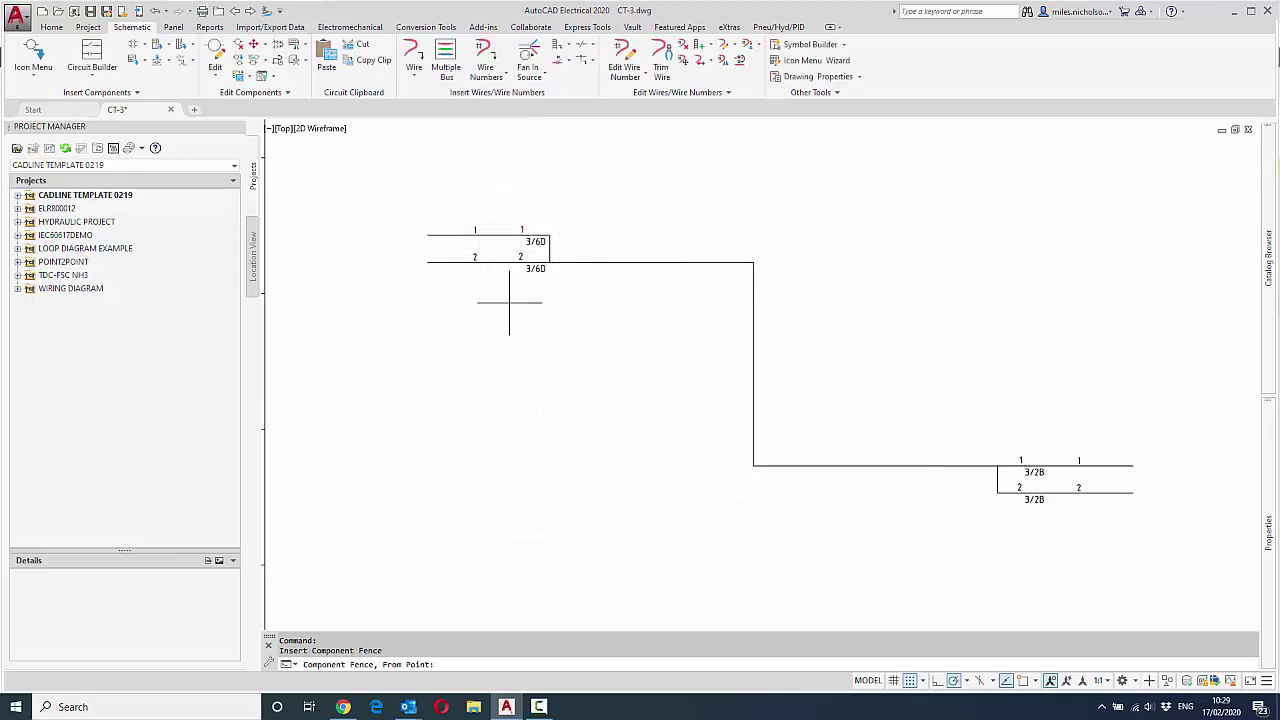
pyautogui.click(427, 207)
pyautogui.click(432, 318)
pyautogui.press('Return')
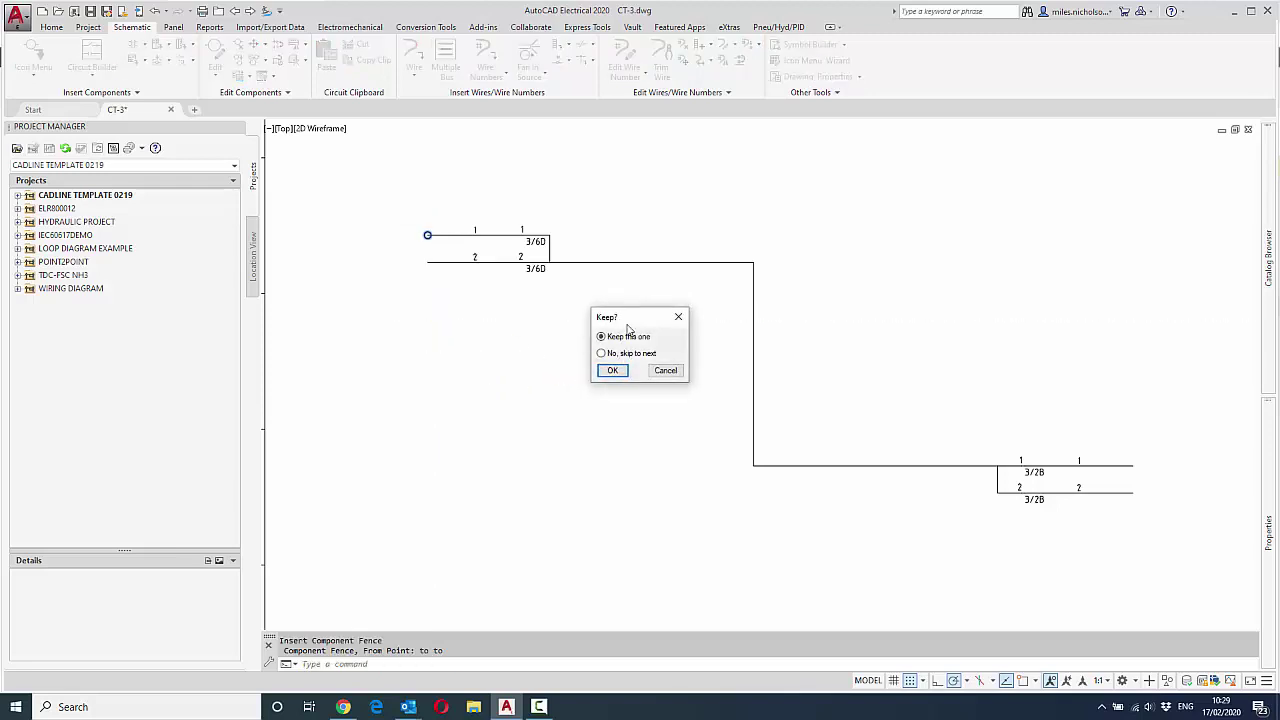
pyautogui.click(613, 371)
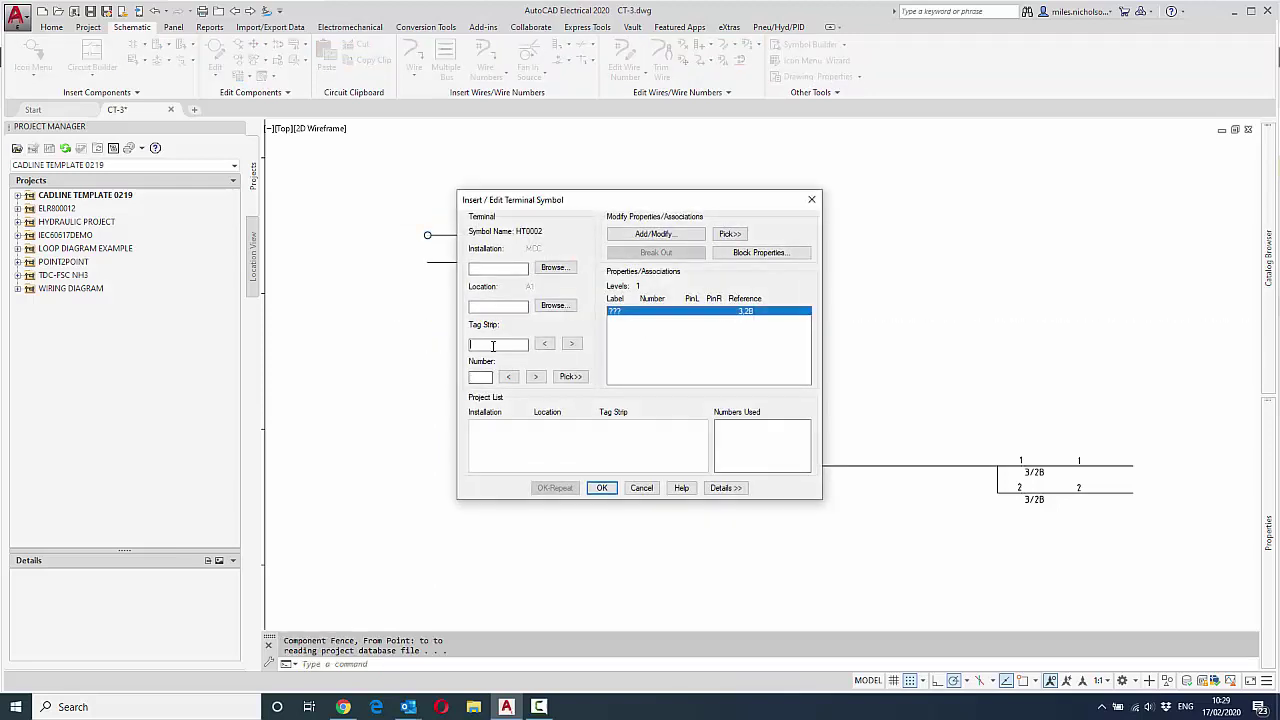
pyautogui.click(536, 377)
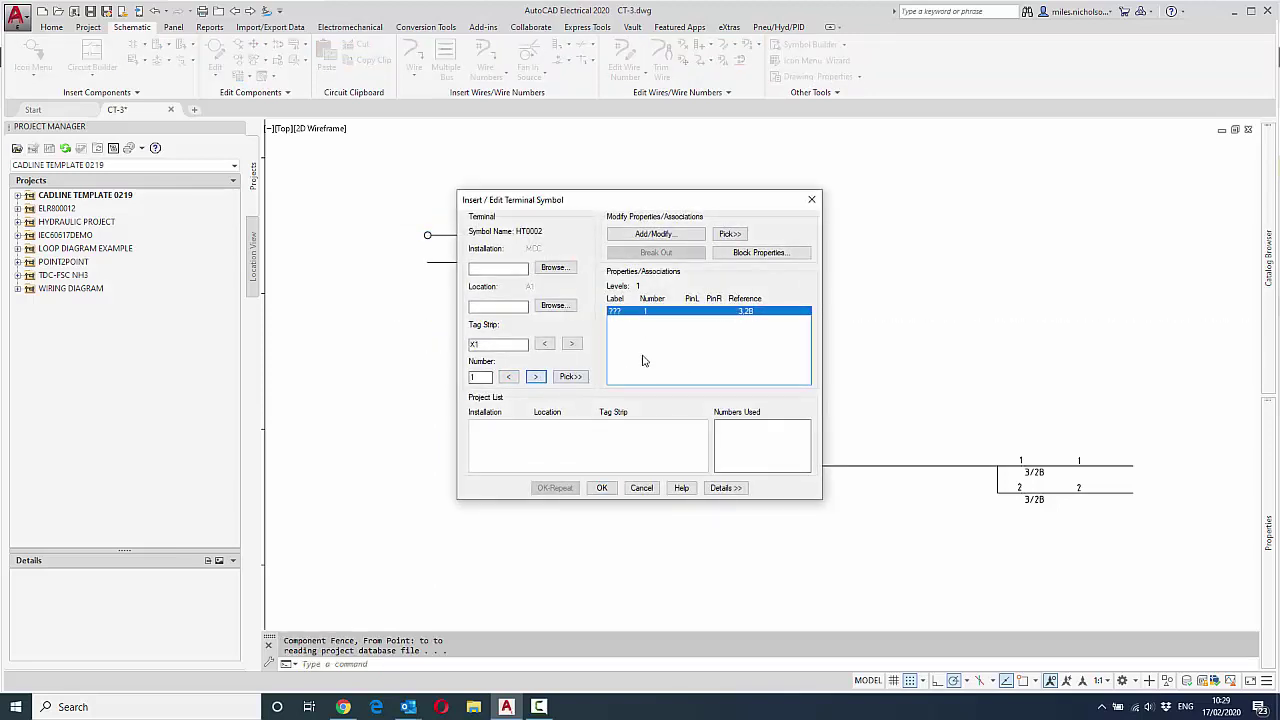
pyautogui.click(603, 488)
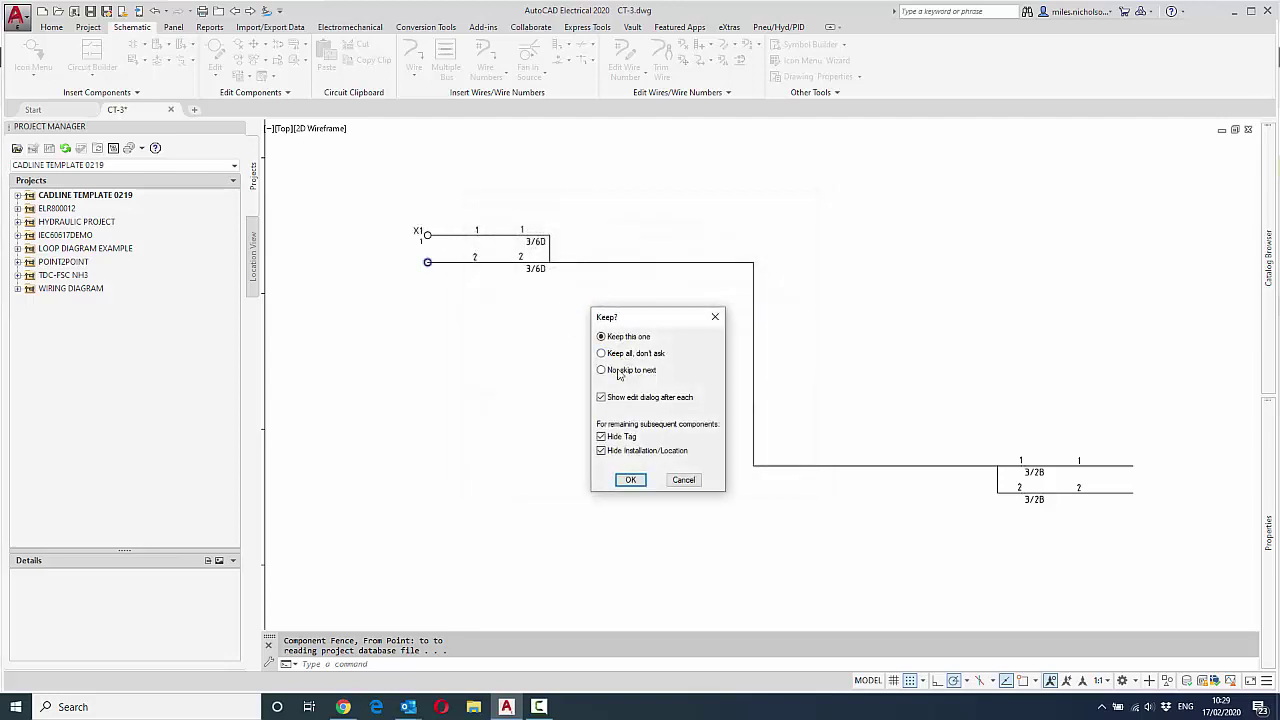
pyautogui.click(630, 480)
# Step: Repeat the insertion on the right wire ends as strip X2, numbered 1 and 2
pyautogui.rightClick(995, 324)
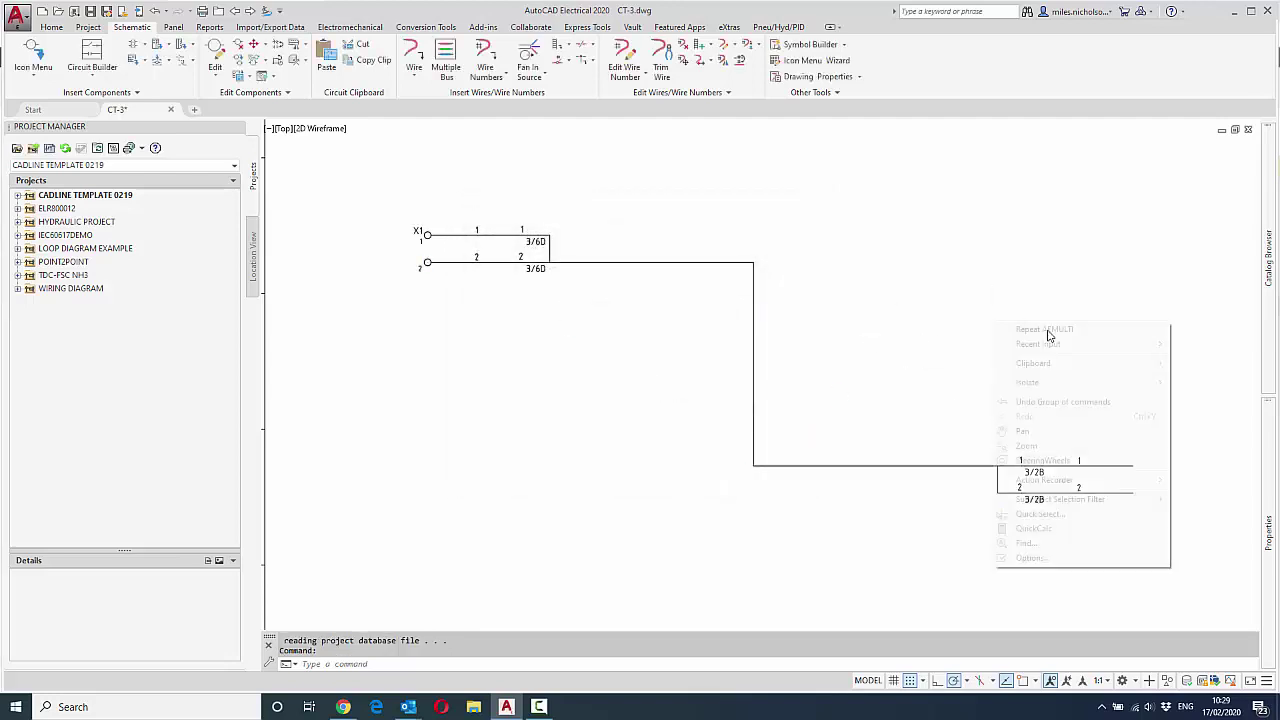
pyautogui.click(1048, 329)
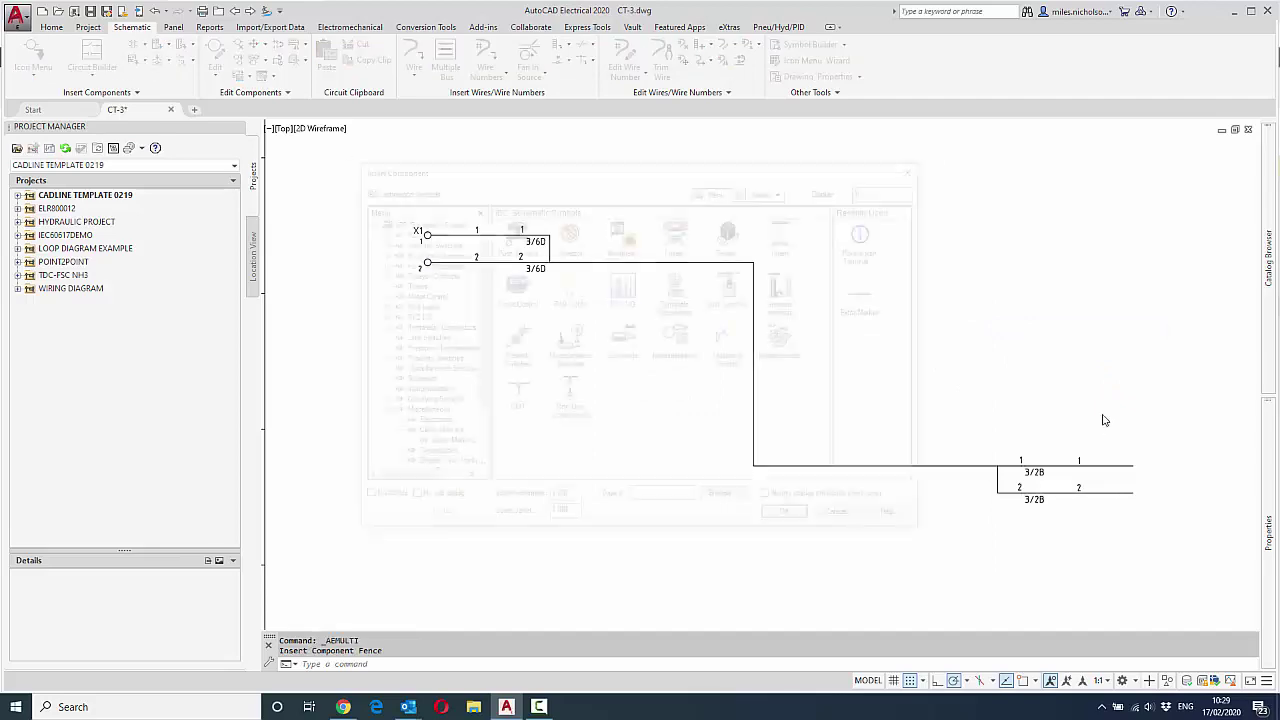
pyautogui.click(867, 240)
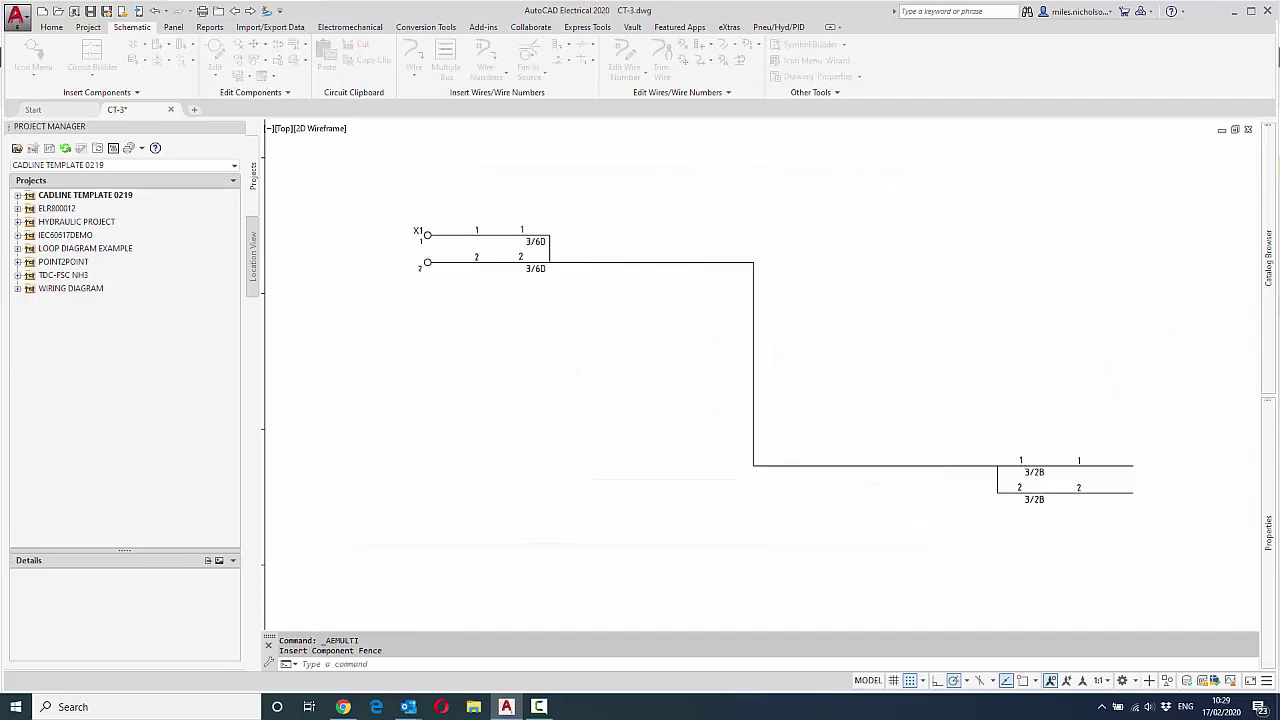
pyautogui.click(1134, 414)
pyautogui.click(1134, 520)
pyautogui.press('Return')
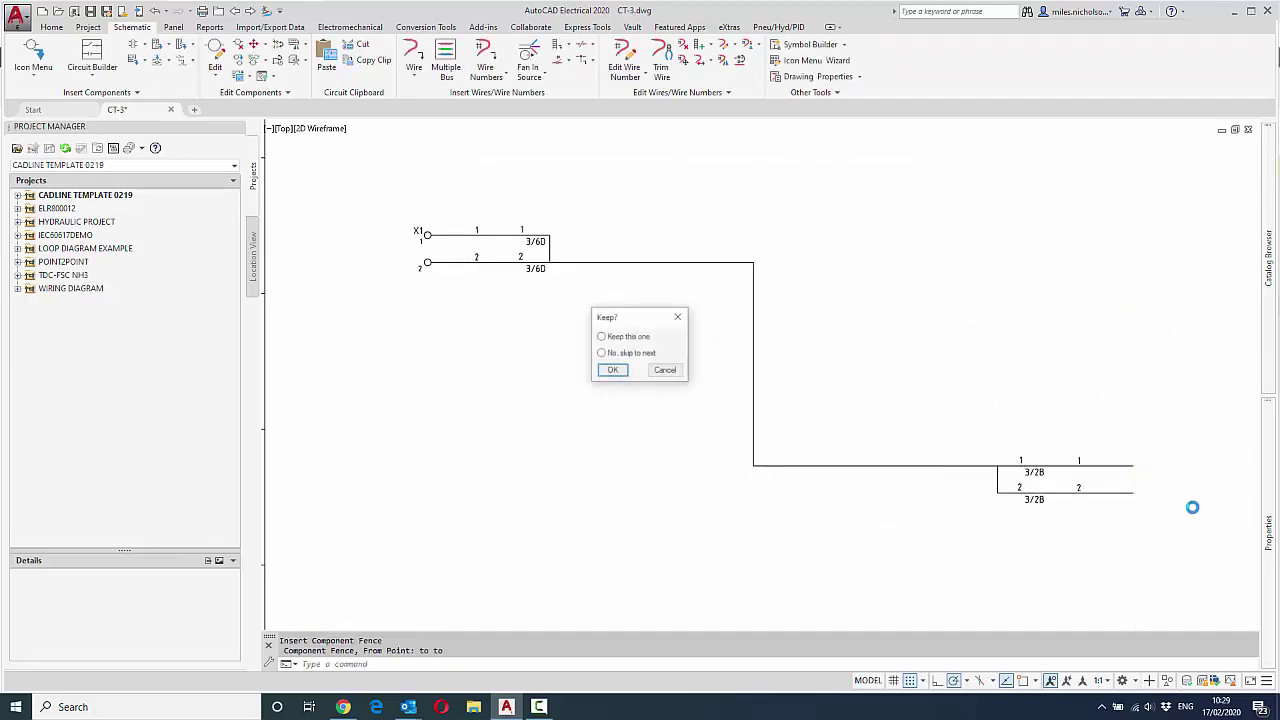
pyautogui.click(613, 371)
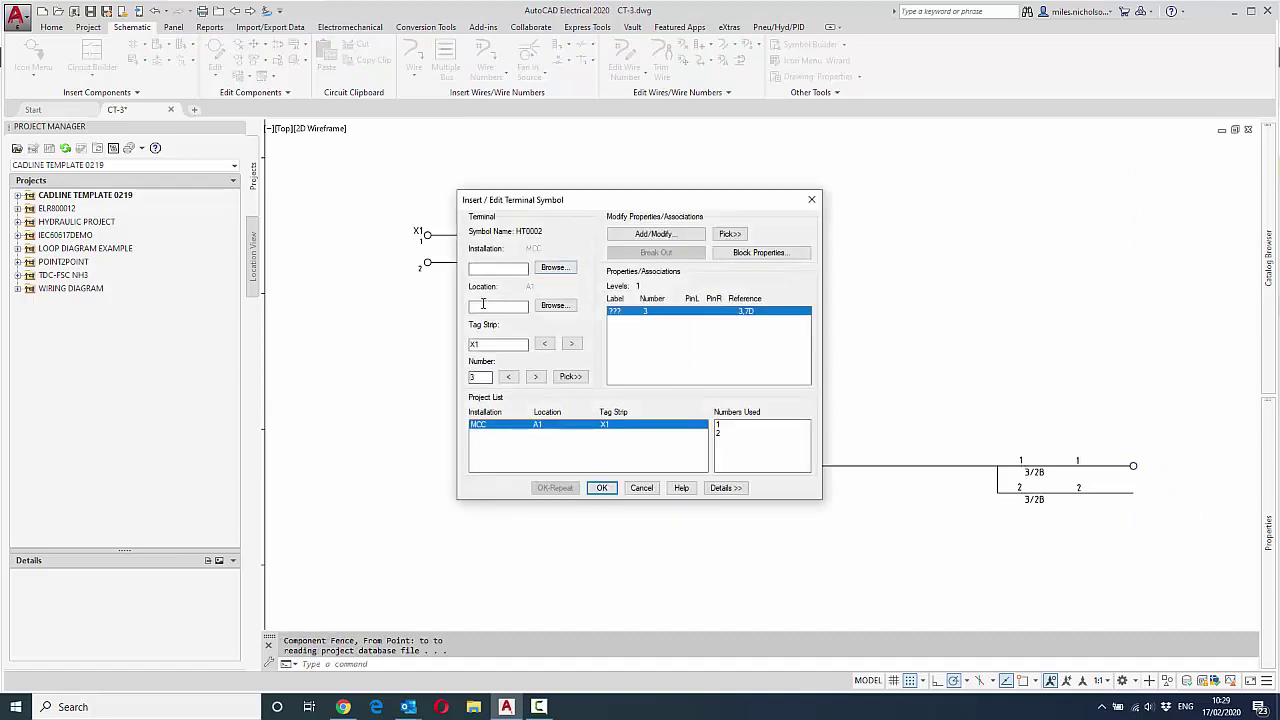
pyautogui.click(512, 377)
pyautogui.click(600, 487)
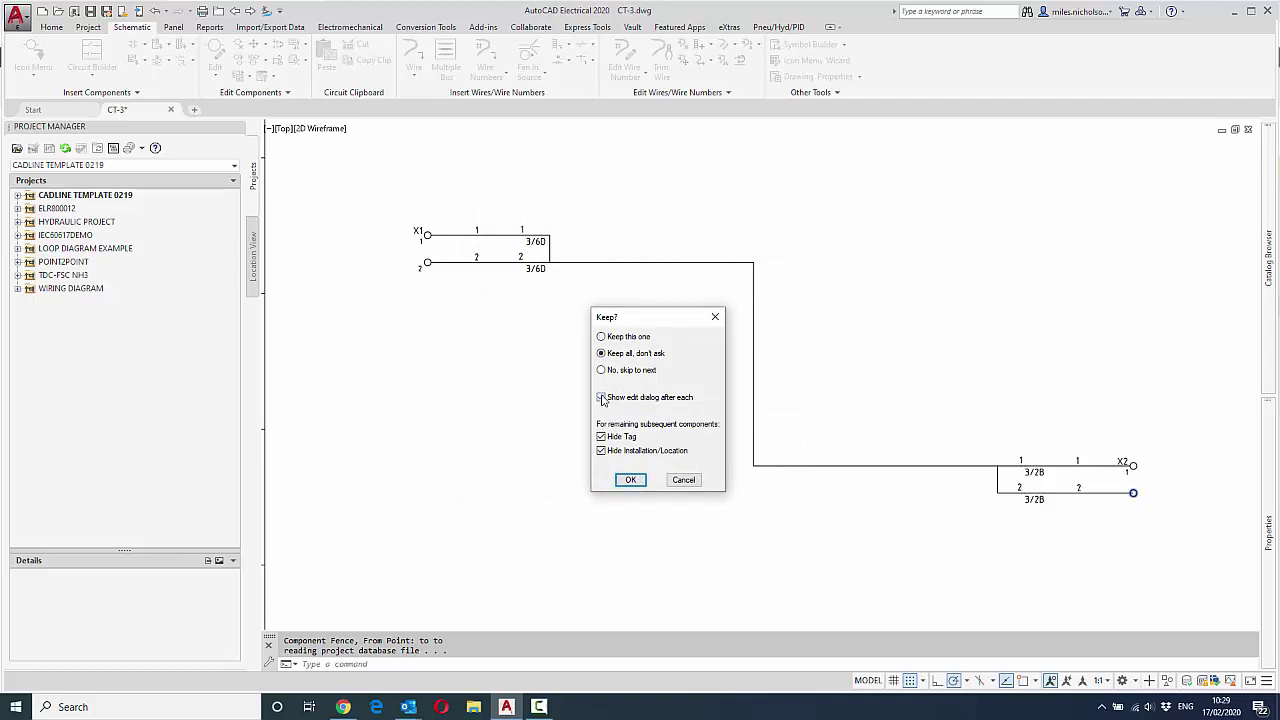
pyautogui.click(628, 480)
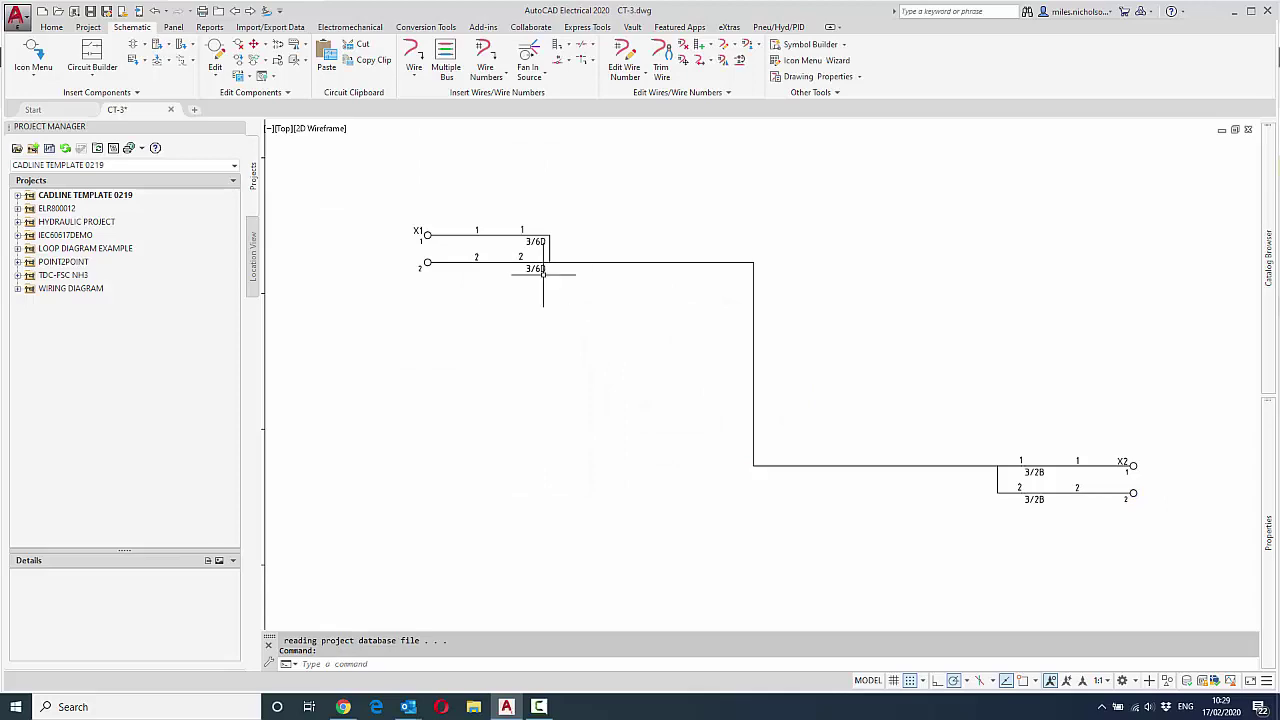
pyautogui.click(209, 27)
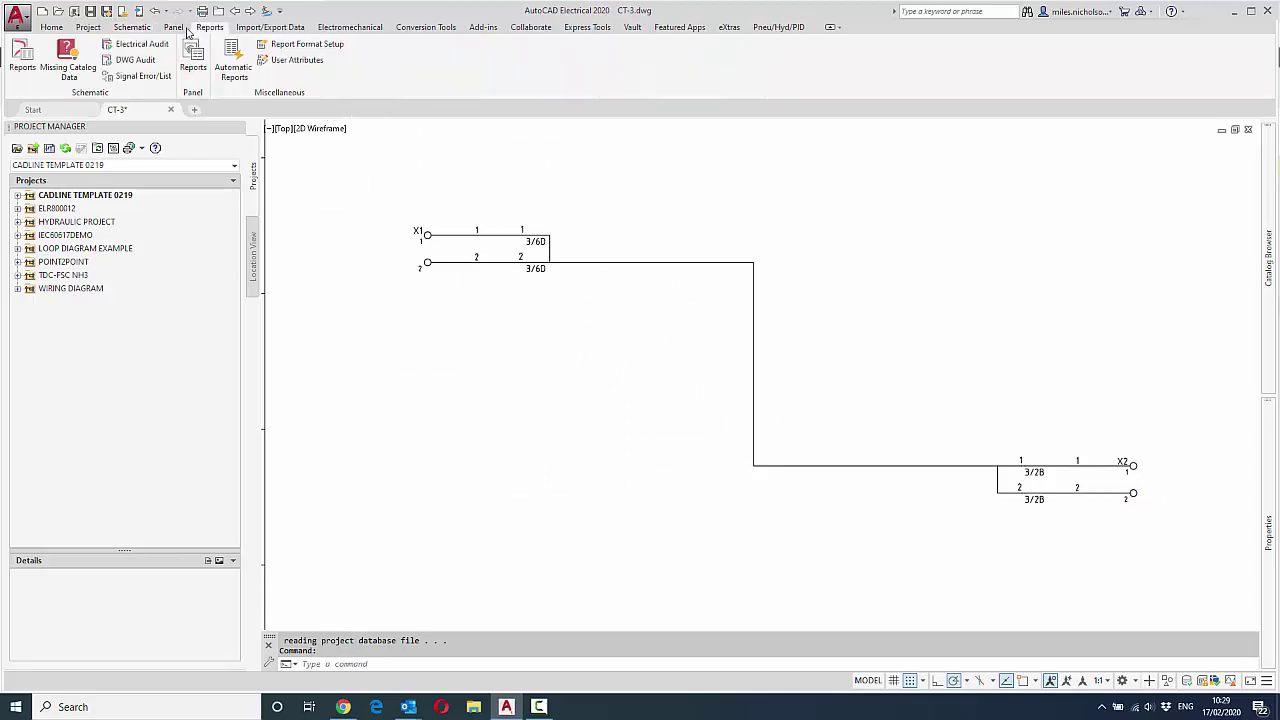
pyautogui.click(22, 58)
pyautogui.click(394, 207)
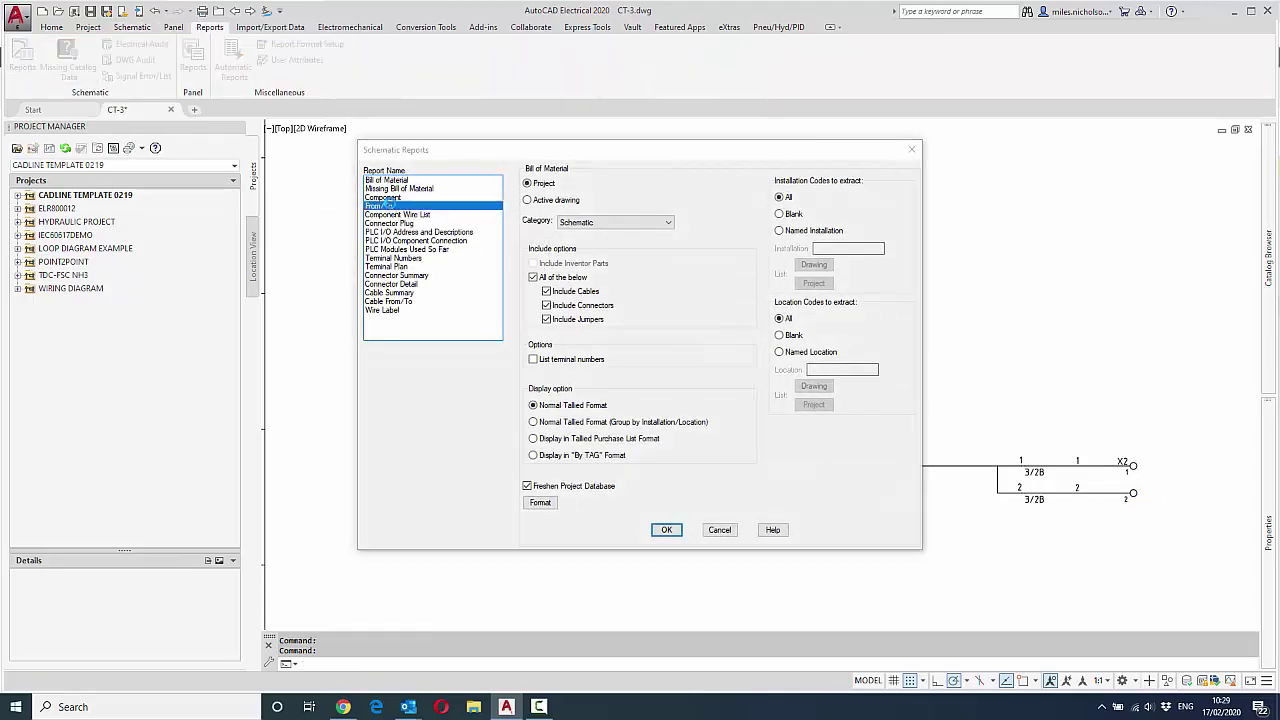
pyautogui.click(665, 490)
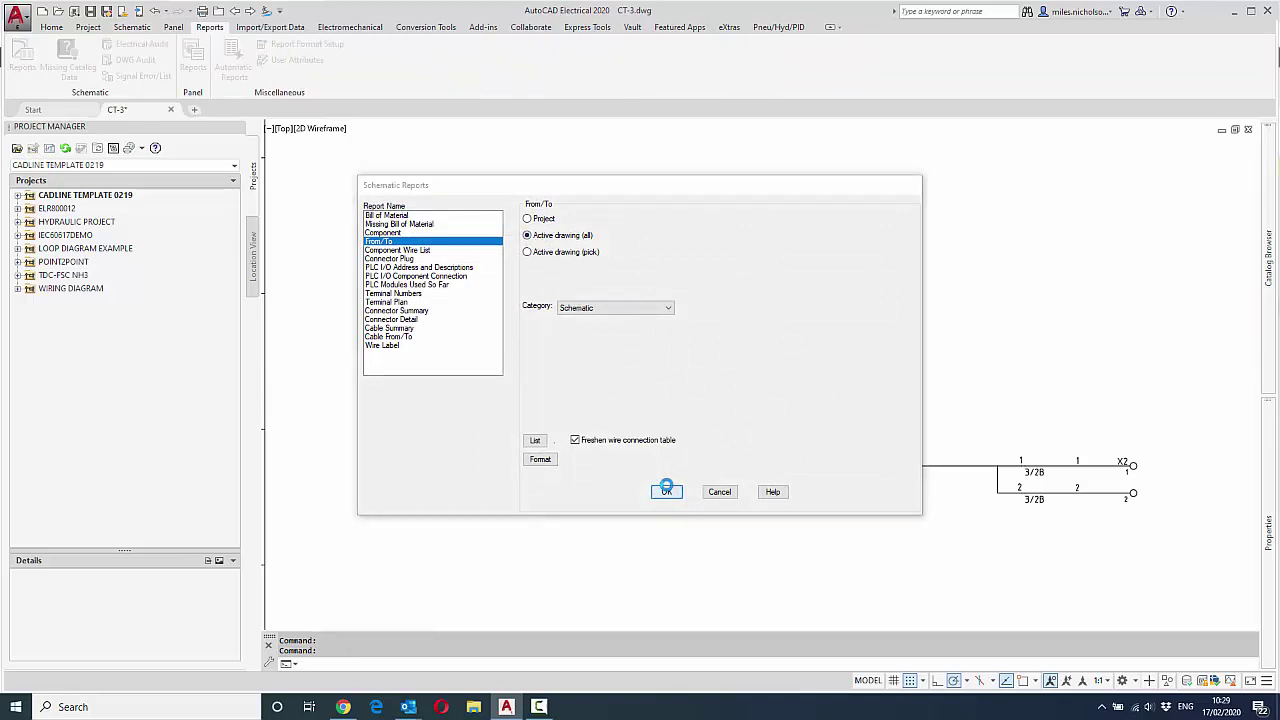
pyautogui.click(600, 357)
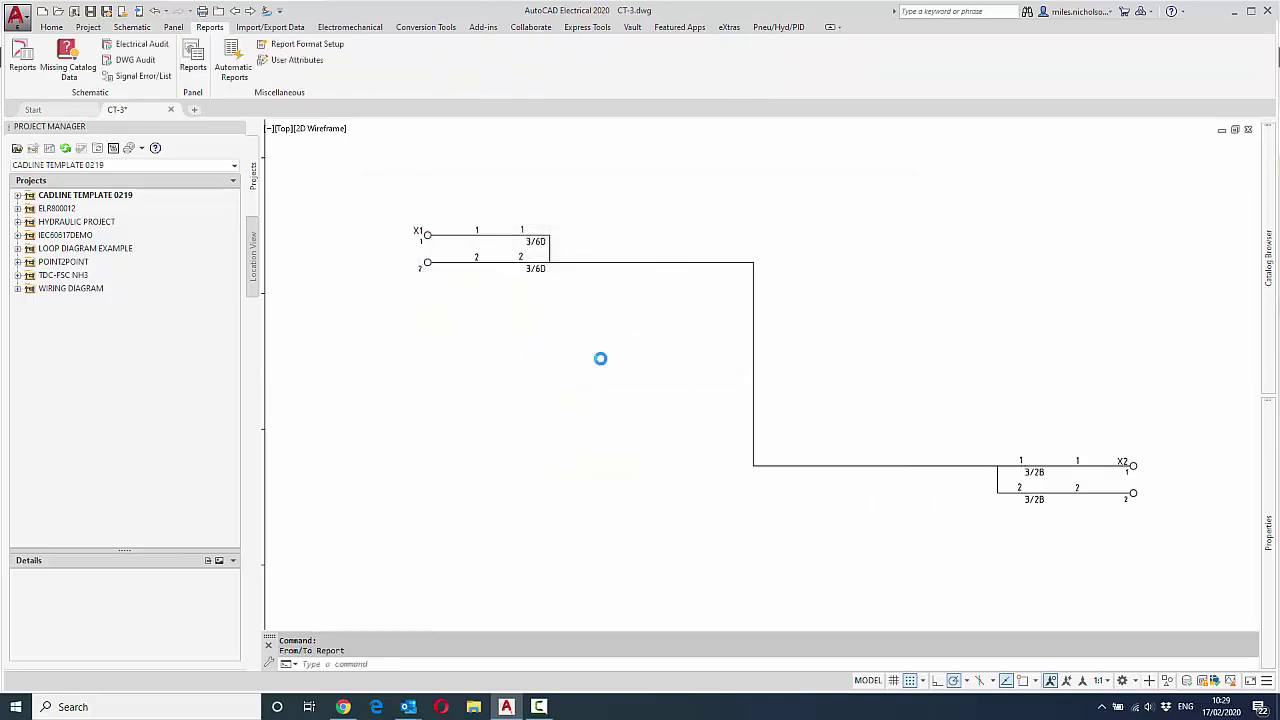
pyautogui.click(539, 301)
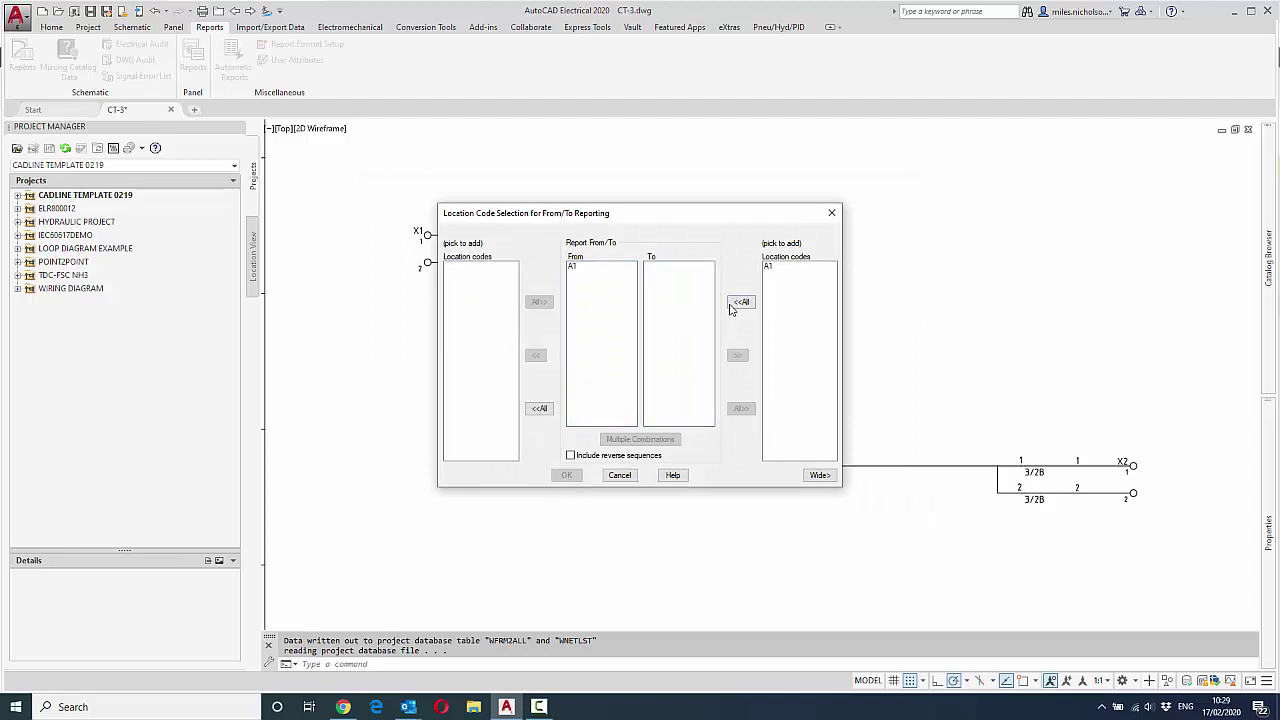
pyautogui.click(741, 301)
pyautogui.click(566, 475)
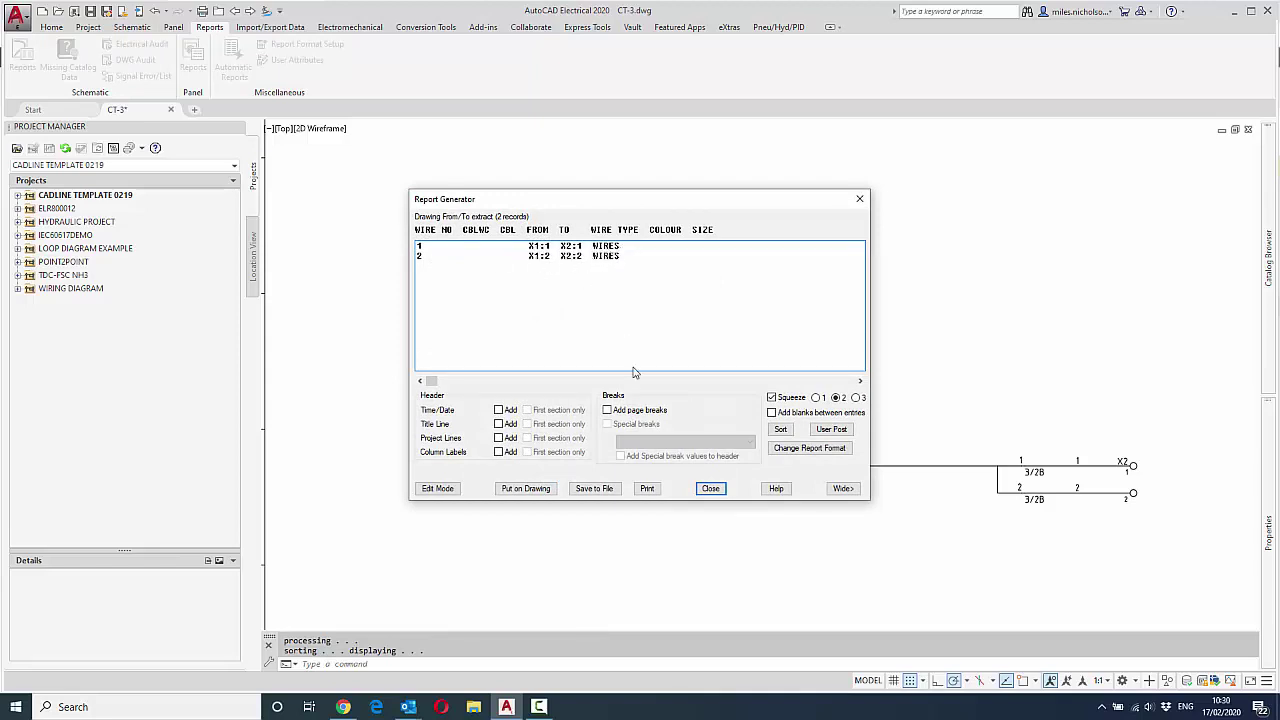
pyautogui.click(710, 488)
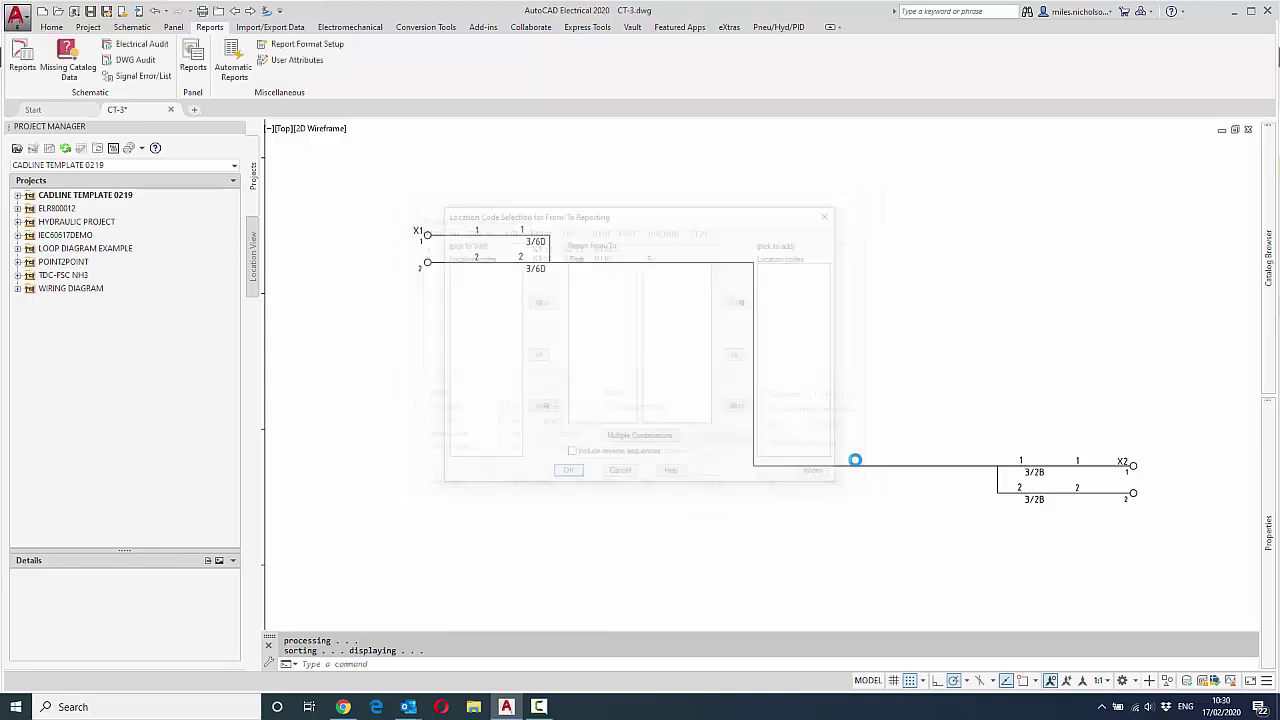
pyautogui.click(620, 476)
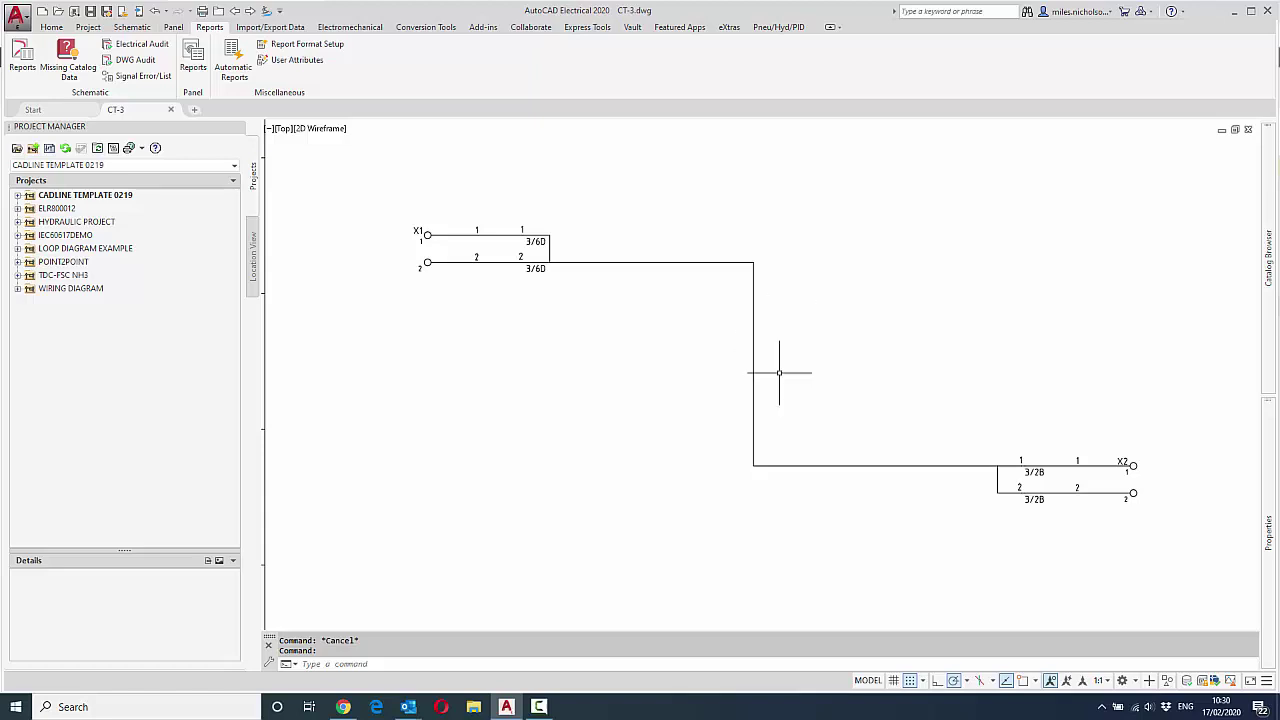
# Step: Delete the vertical wire joining the upper and lower bus runs
pyautogui.click(779, 372)
pyautogui.click(686, 378)
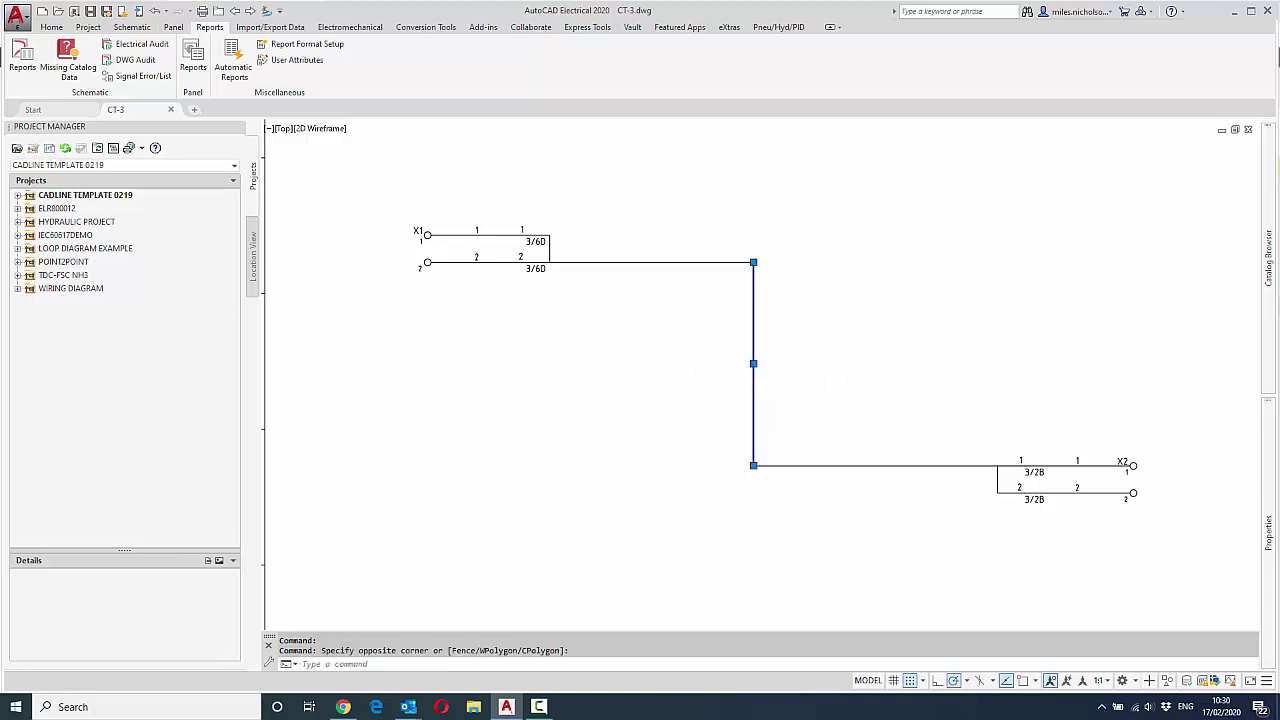
pyautogui.press('Delete')
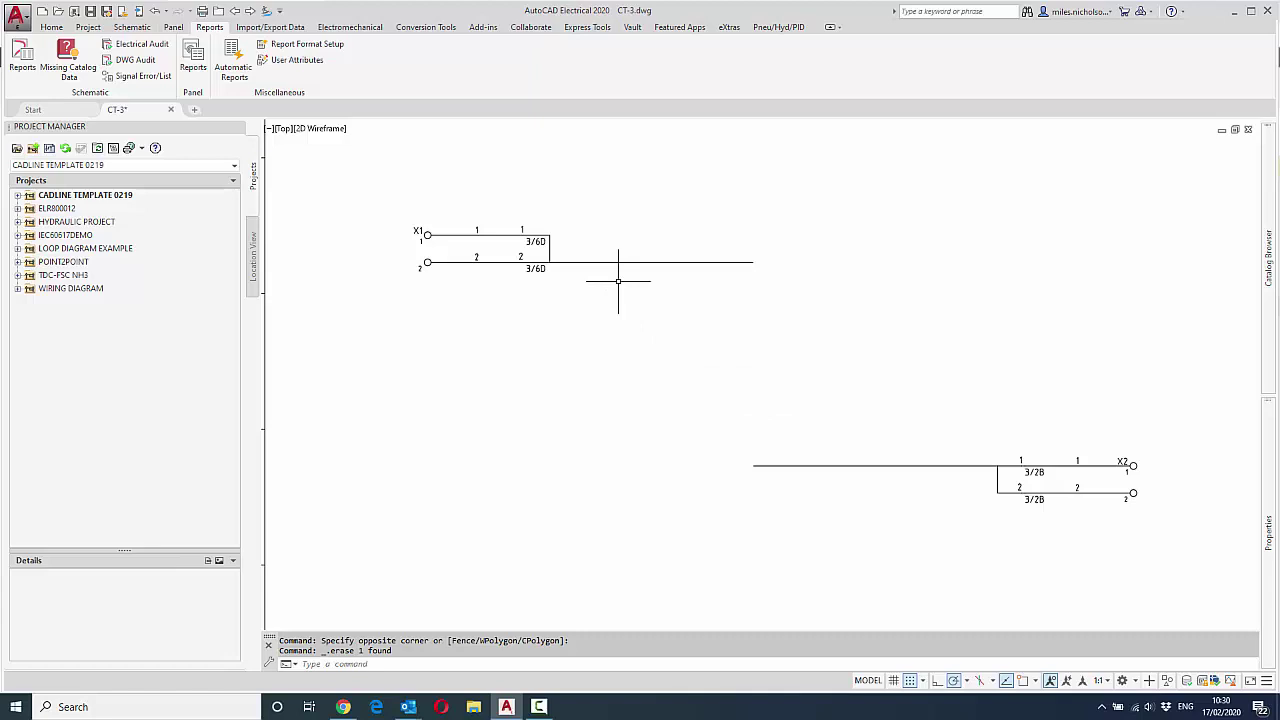
# Step: Inspect the upper and lower wire numbers 1 and their wires, then clear the selection
pyautogui.click(523, 236)
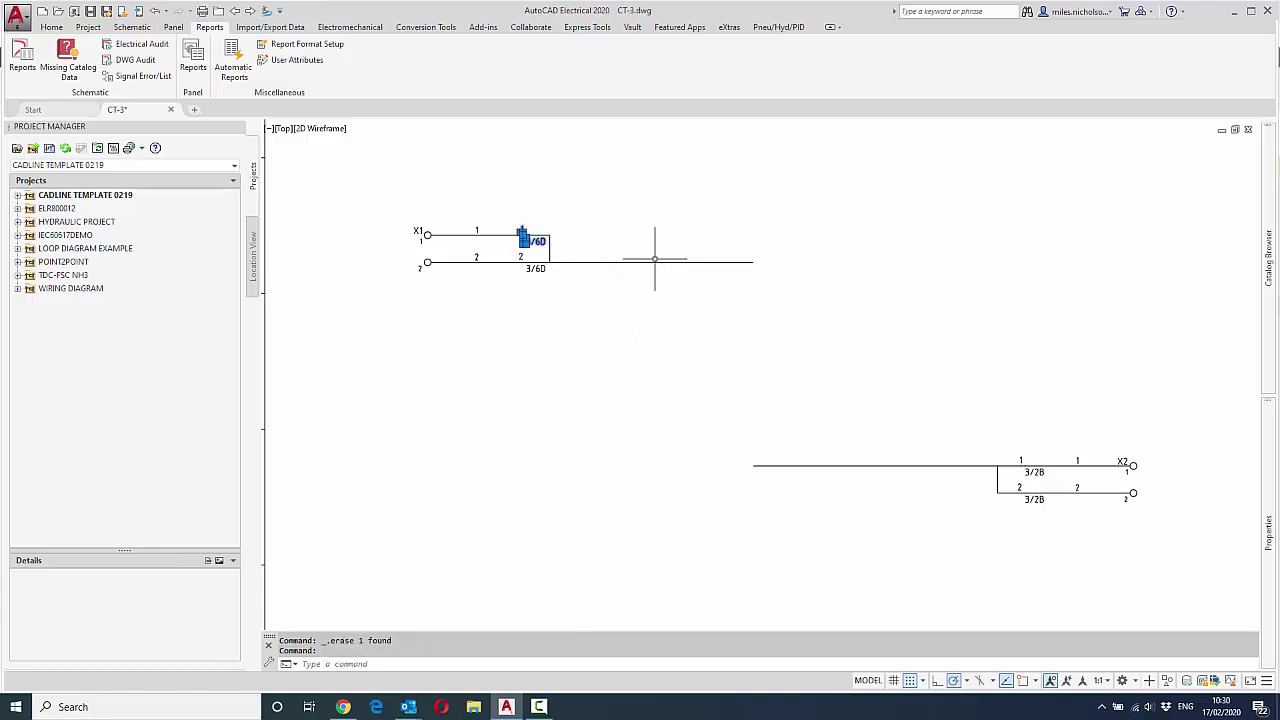
pyautogui.click(1021, 463)
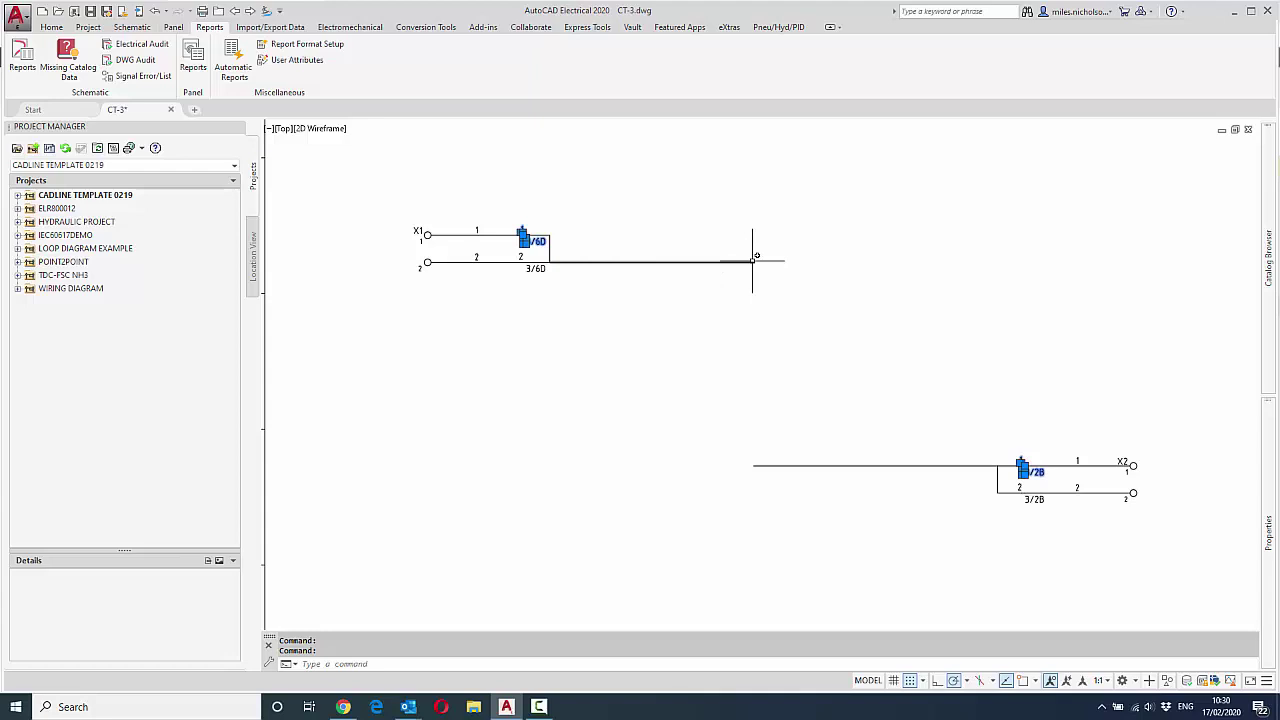
pyautogui.click(753, 259)
pyautogui.click(777, 465)
pyautogui.press('Escape')
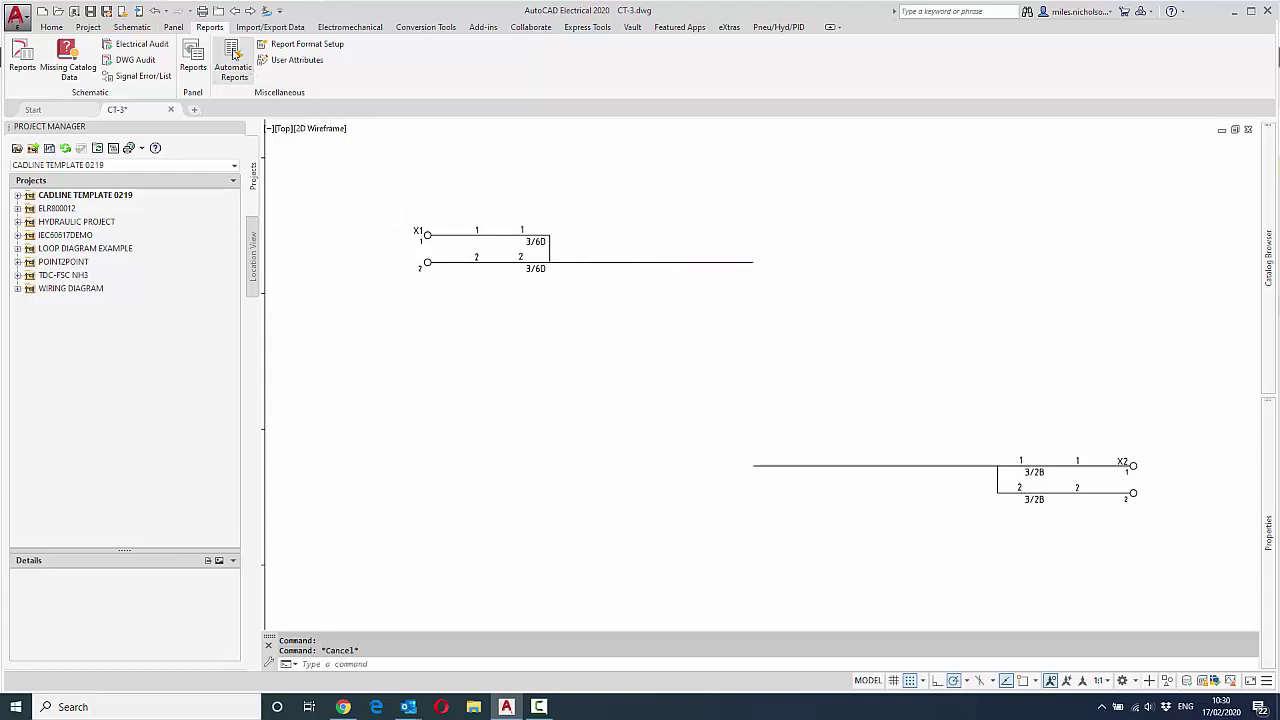
pyautogui.click(132, 27)
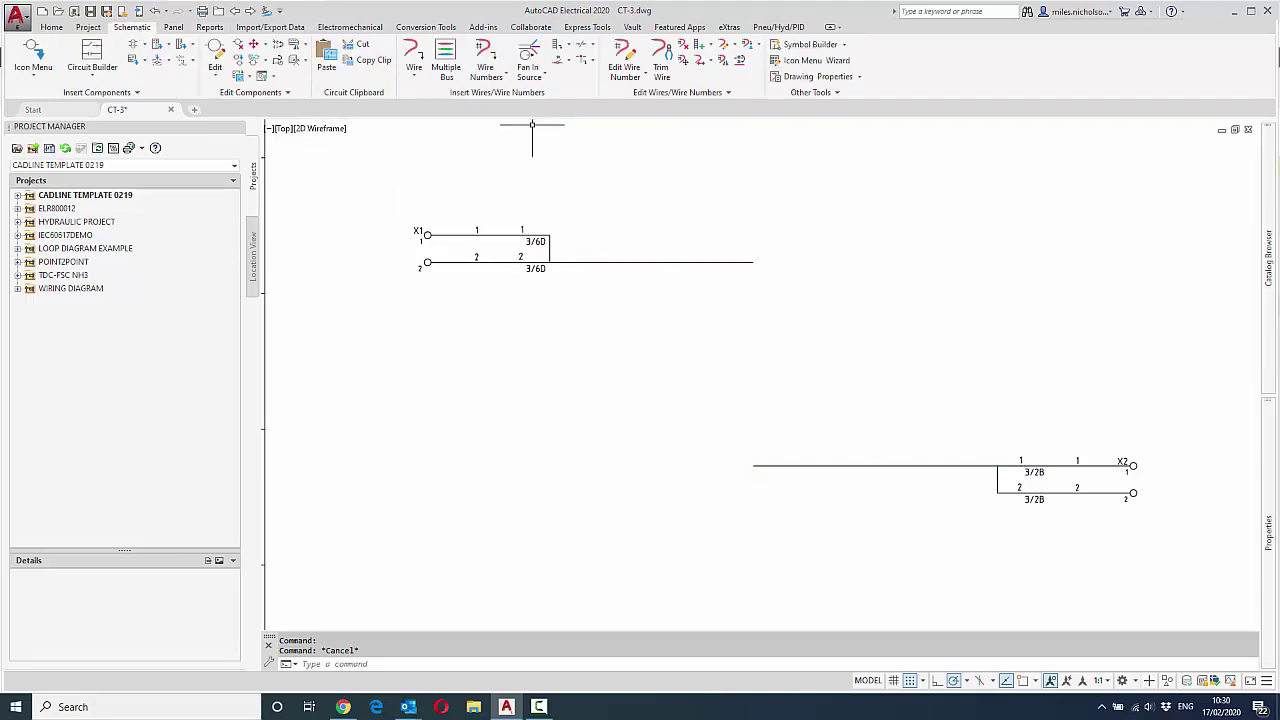
# Step: Add W1 source and destination signal arrows linking the upper and lower wire ends (3/4D, 3/4B)
pyautogui.click(540, 77)
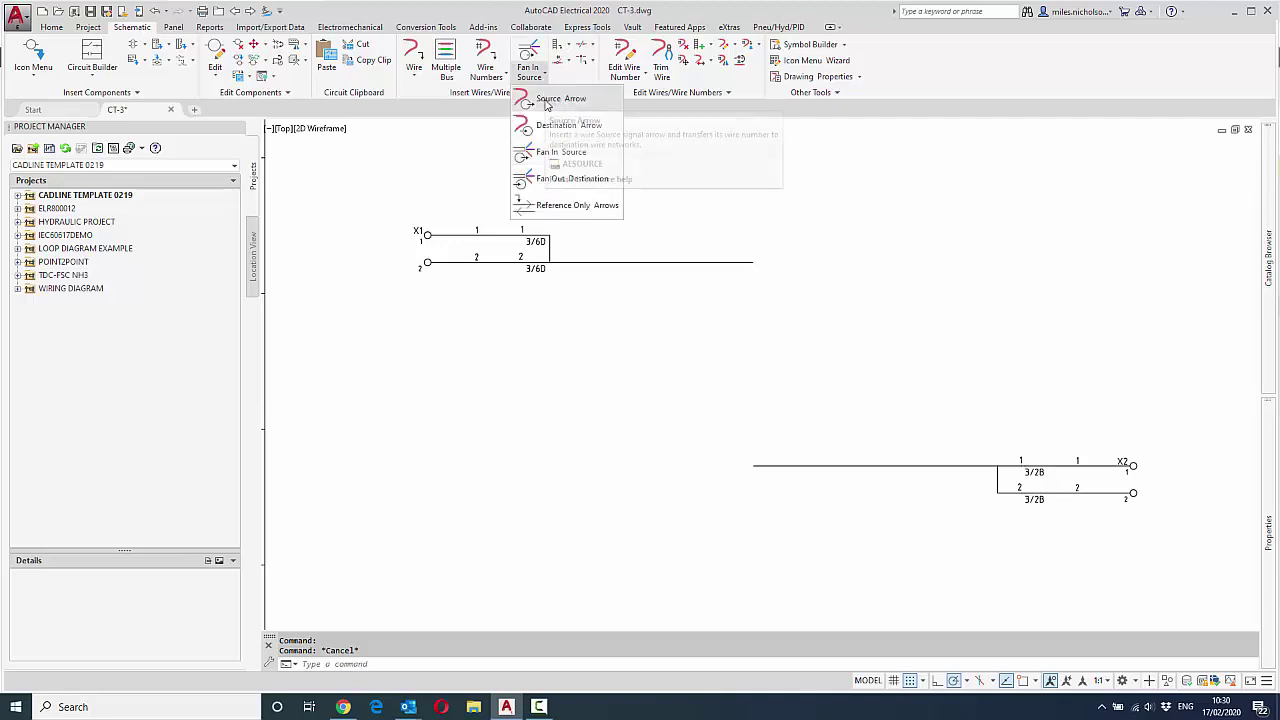
pyautogui.click(549, 99)
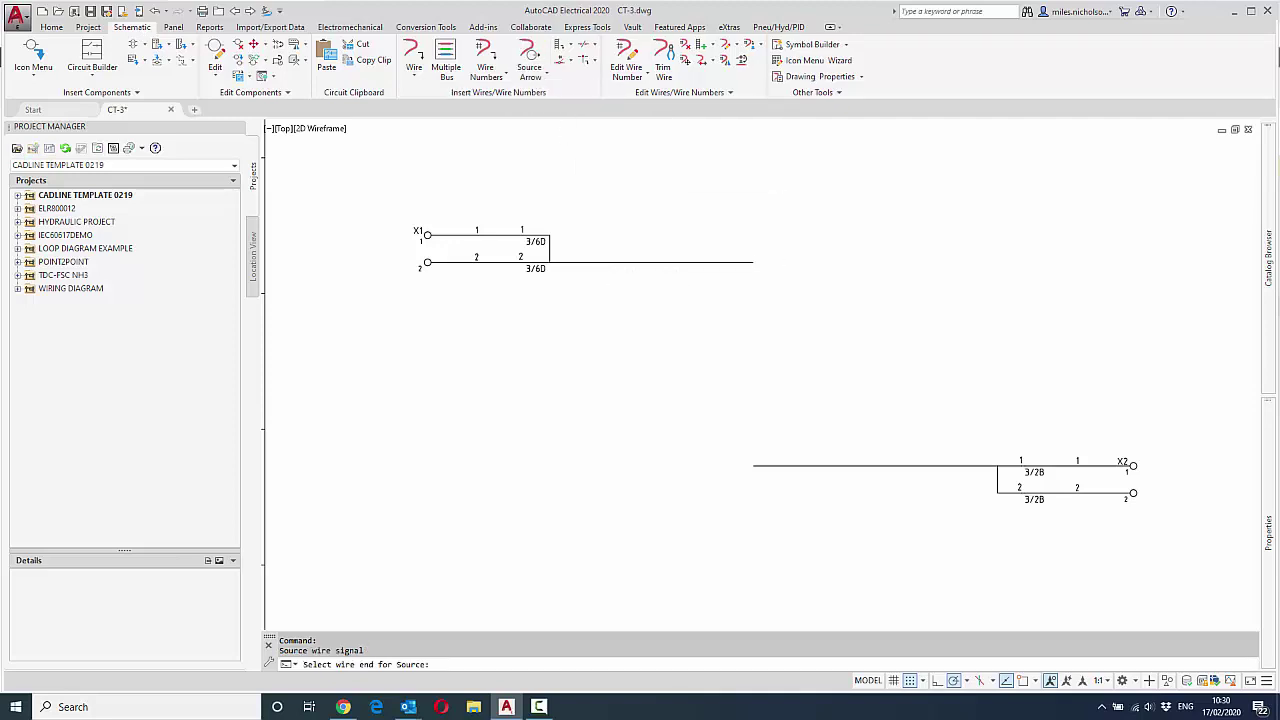
pyautogui.click(752, 262)
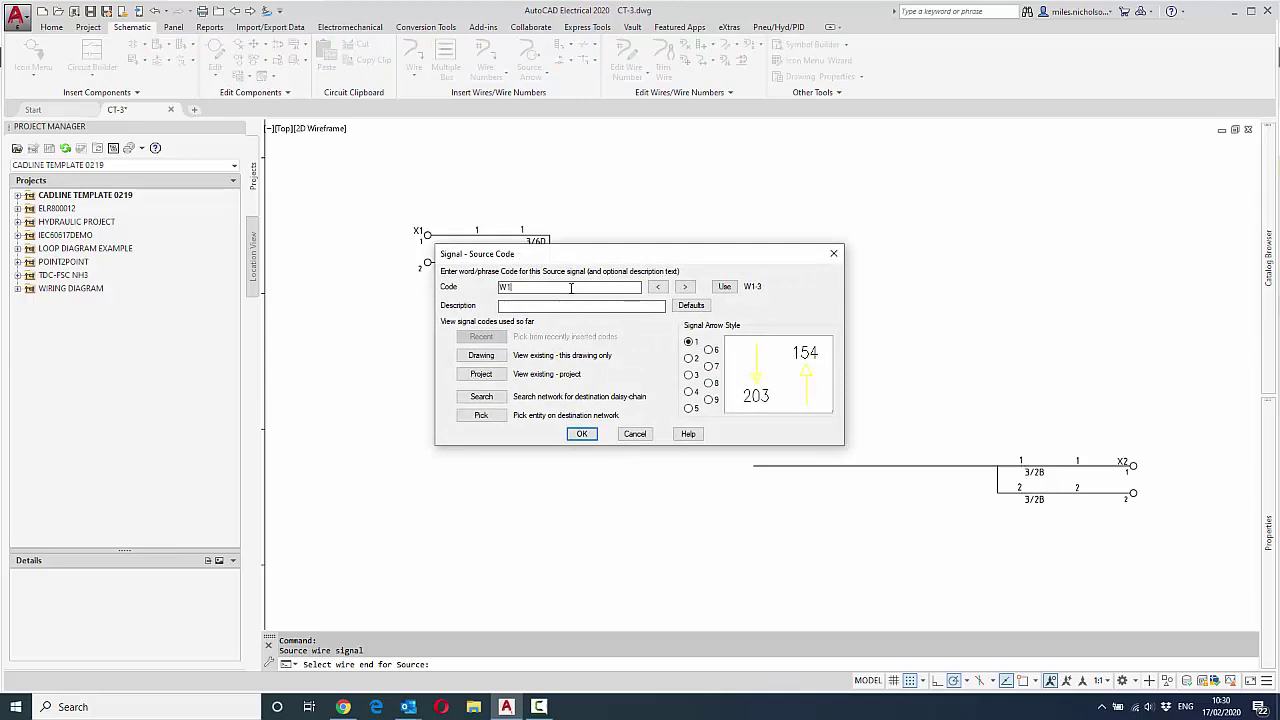
pyautogui.click(582, 434)
pyautogui.click(617, 354)
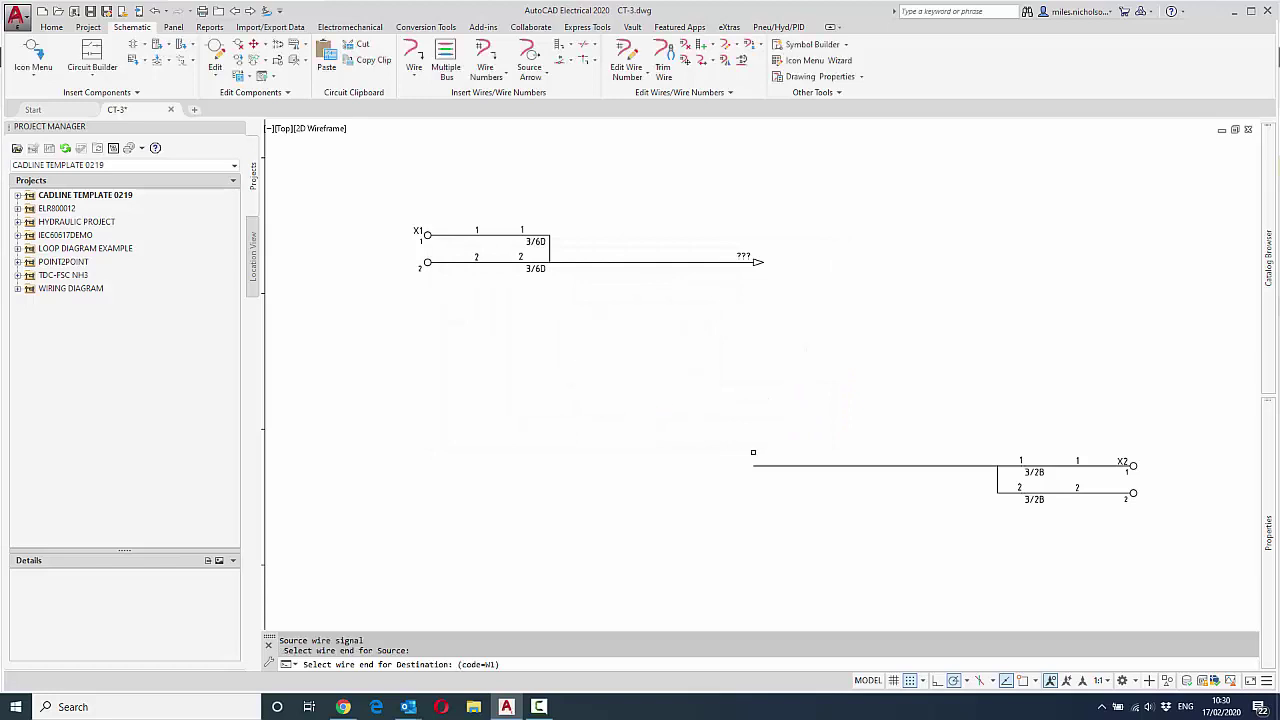
pyautogui.click(755, 465)
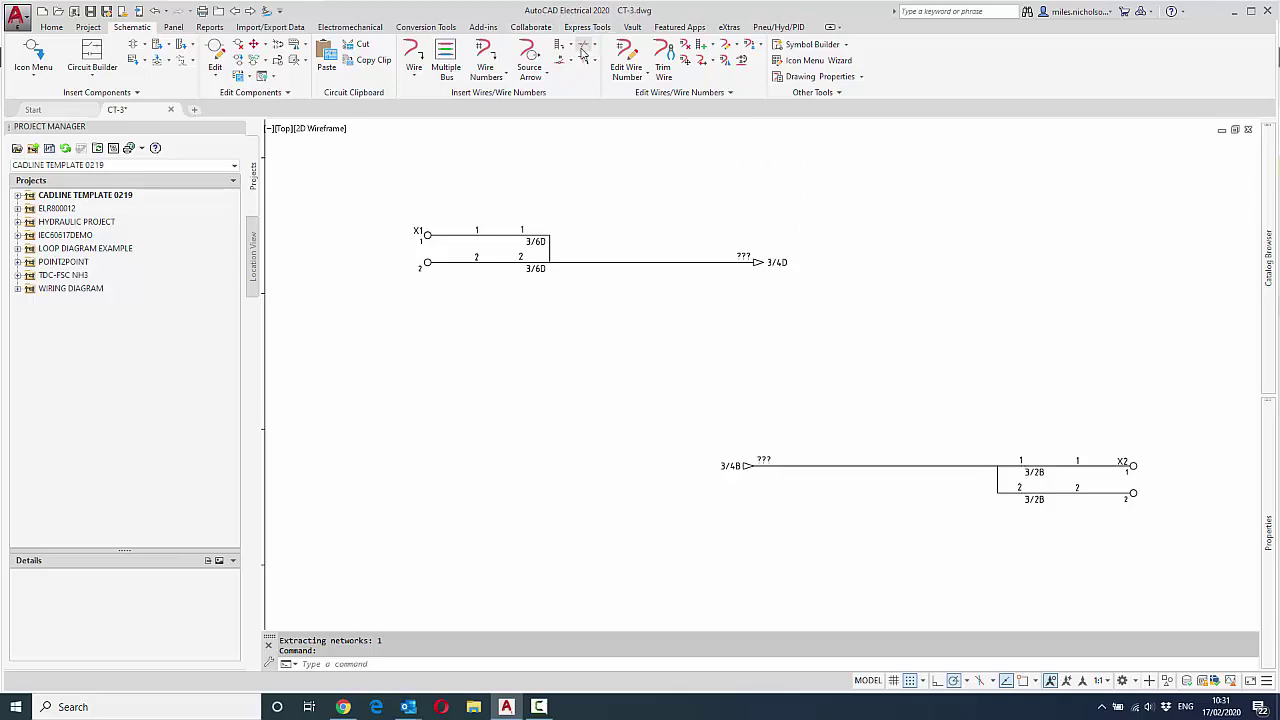
# Step: Place cable marker W1 on upper wire 1 as BELDEN 83321, core WHT
pyautogui.press('Return')
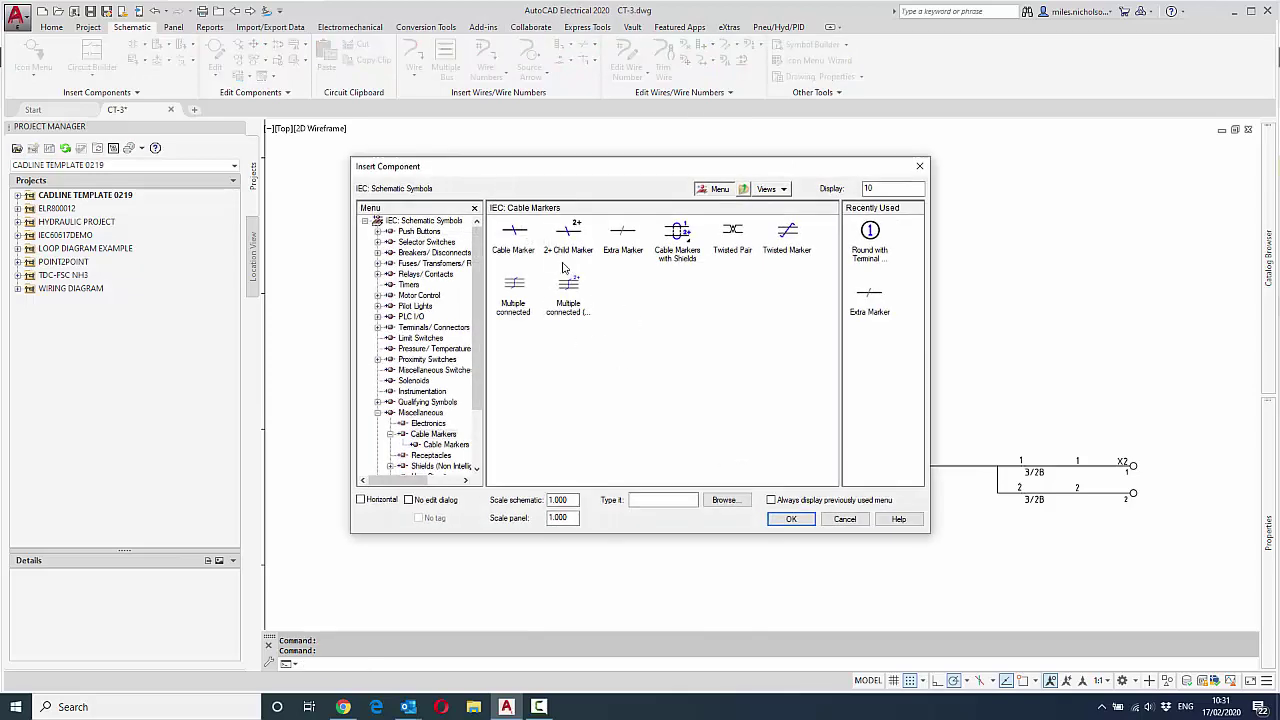
pyautogui.click(511, 238)
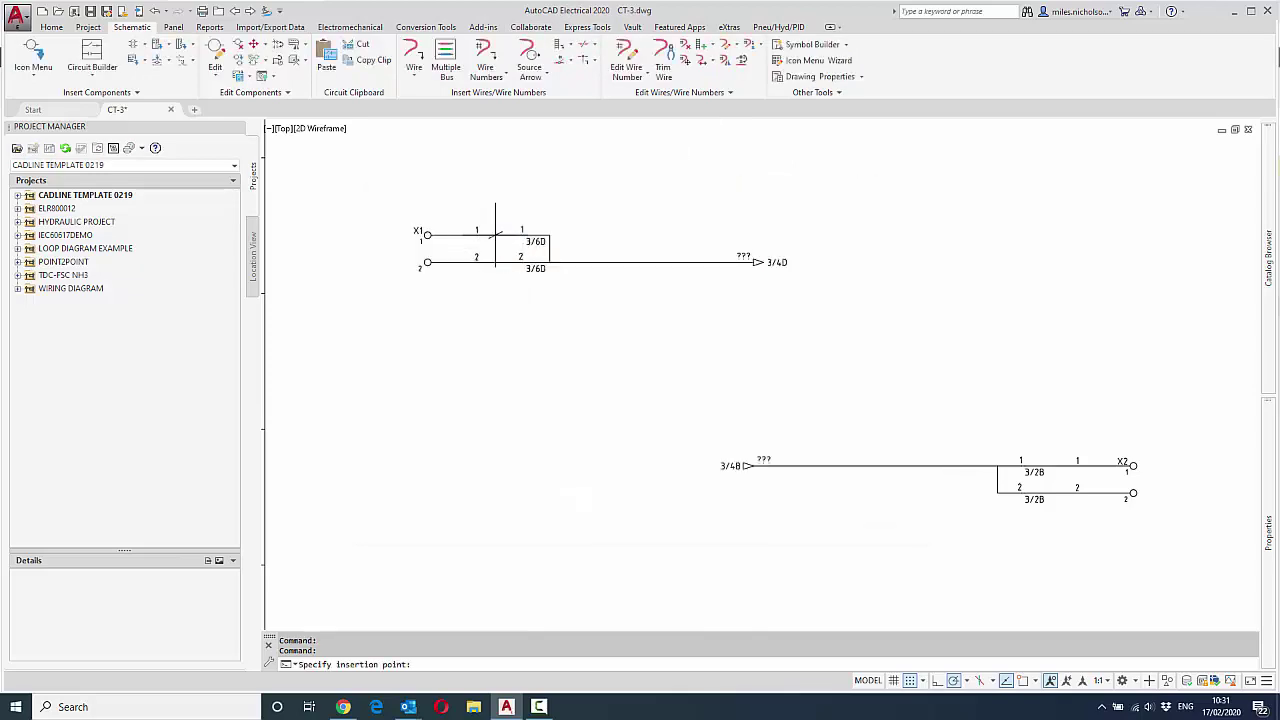
pyautogui.click(495, 234)
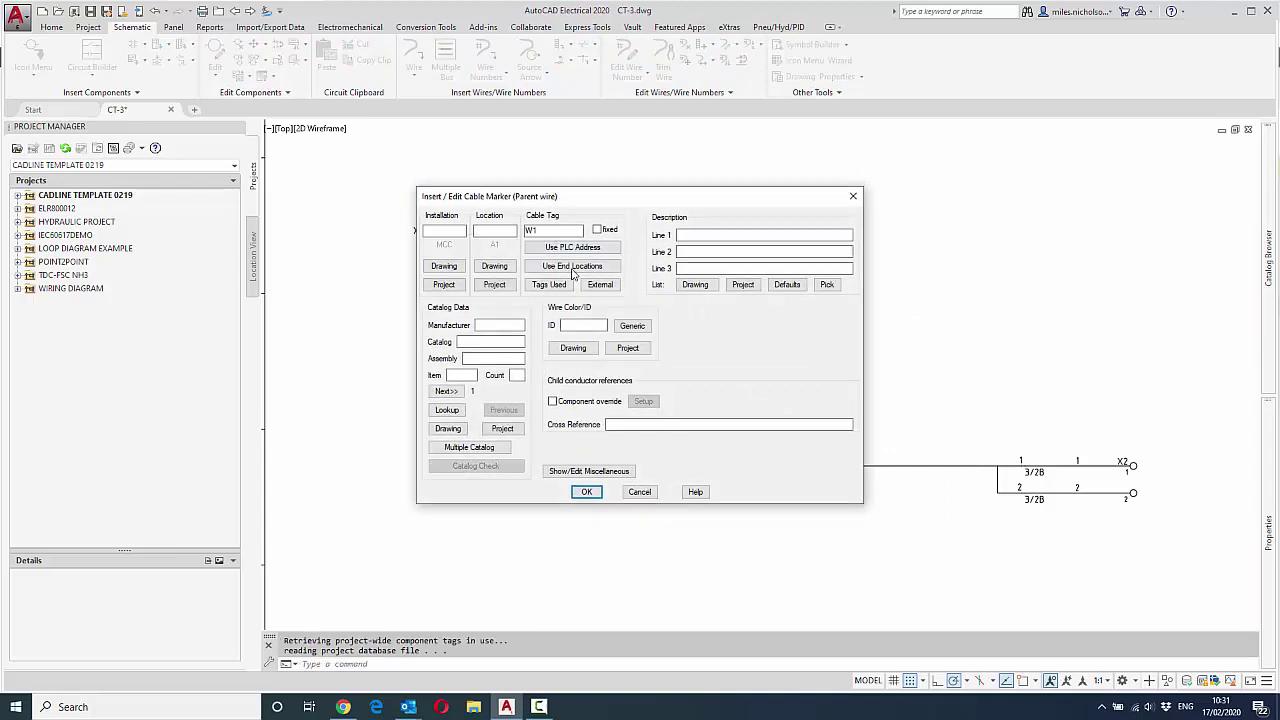
pyautogui.click(446, 411)
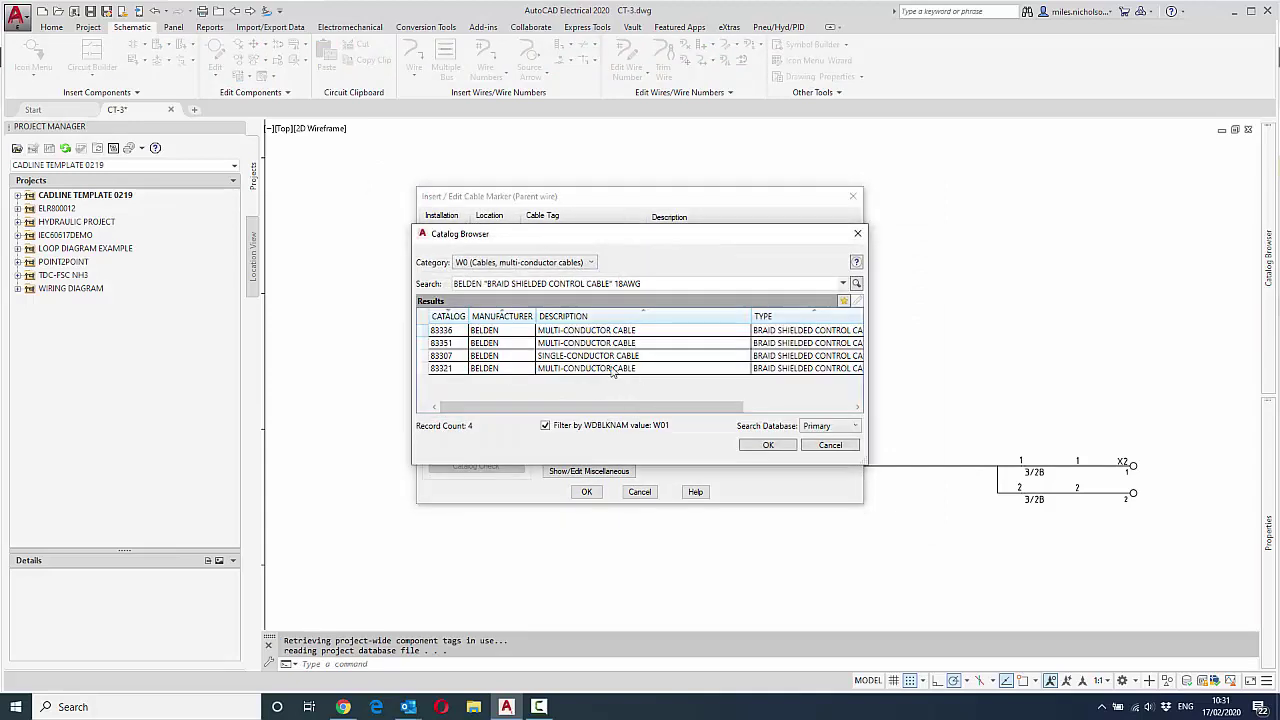
pyautogui.moveTo(632, 407); pyautogui.dragTo(727, 404)
pyautogui.click(660, 368)
pyautogui.click(766, 445)
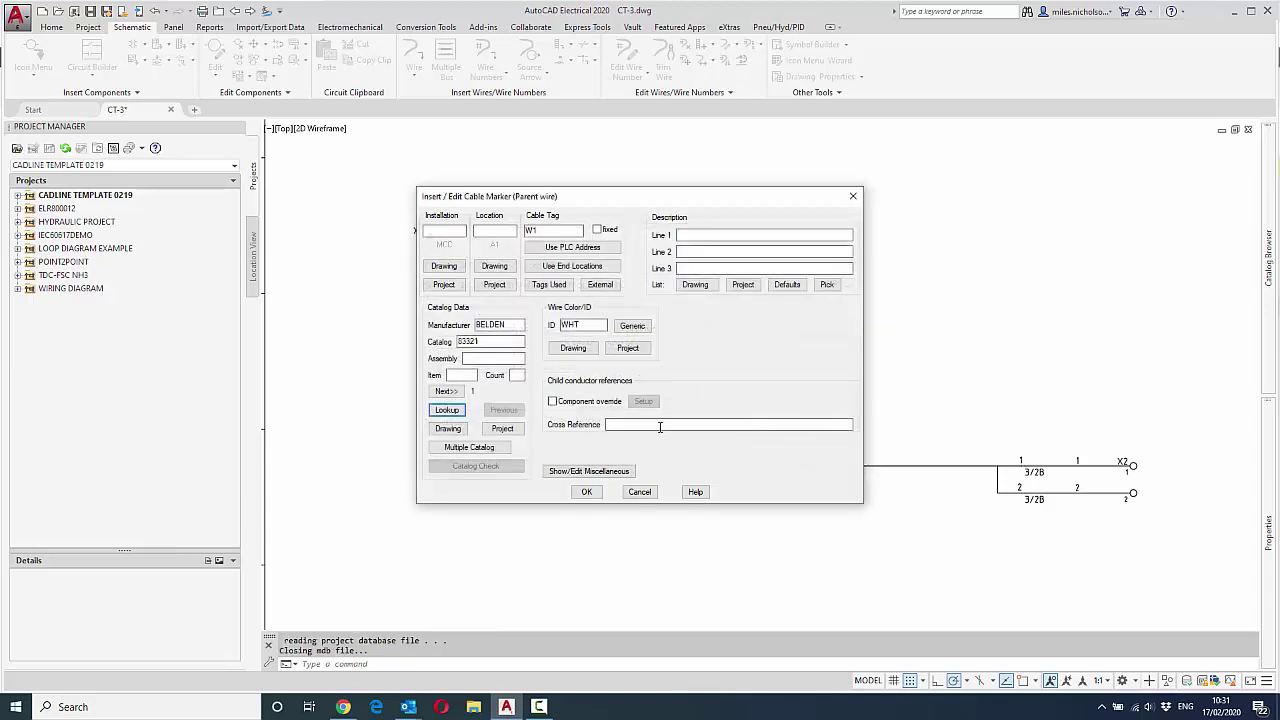
pyautogui.click(588, 492)
# Step: Add the BLK core marker for cable W1 on upper wire 2
pyautogui.click(600, 402)
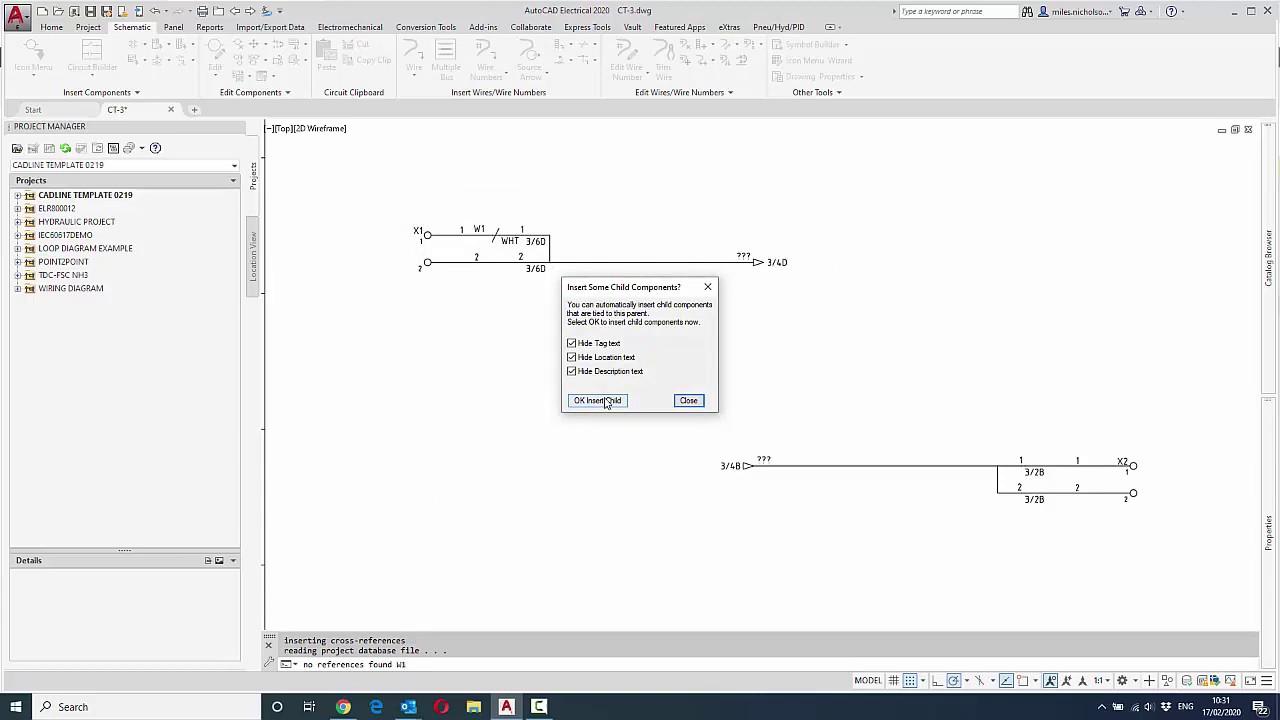
pyautogui.click(496, 262)
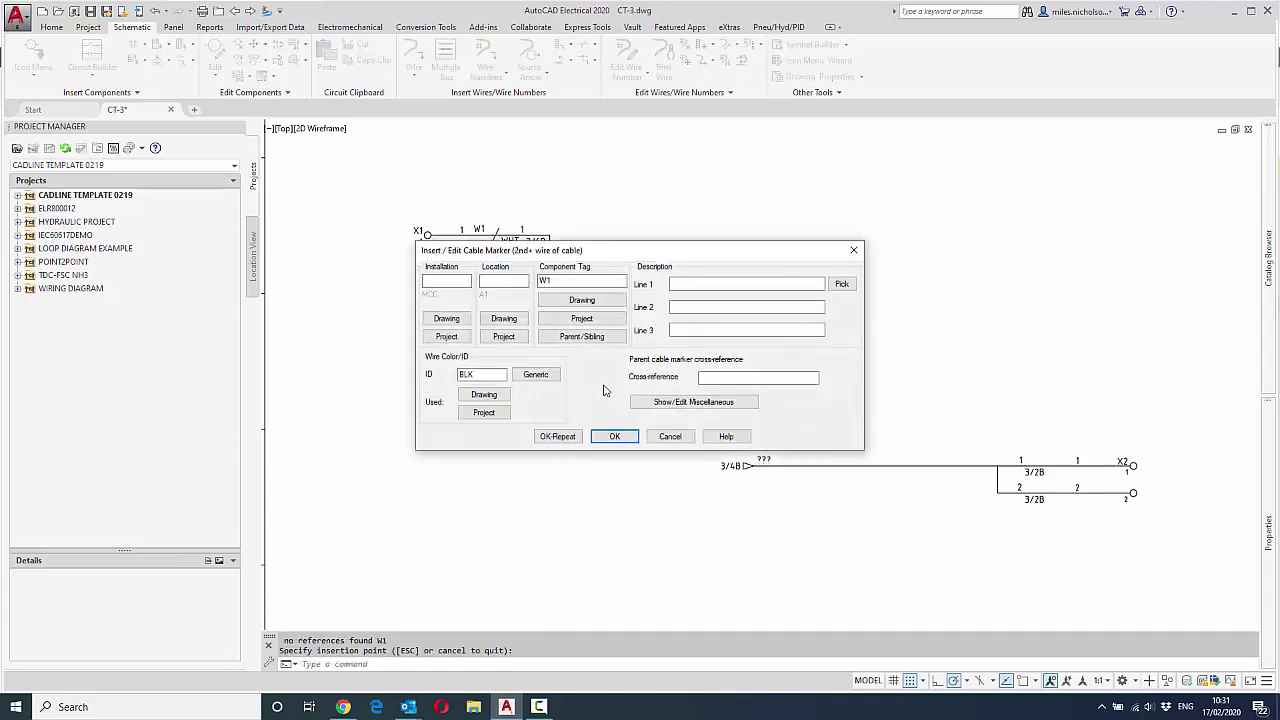
pyautogui.click(614, 437)
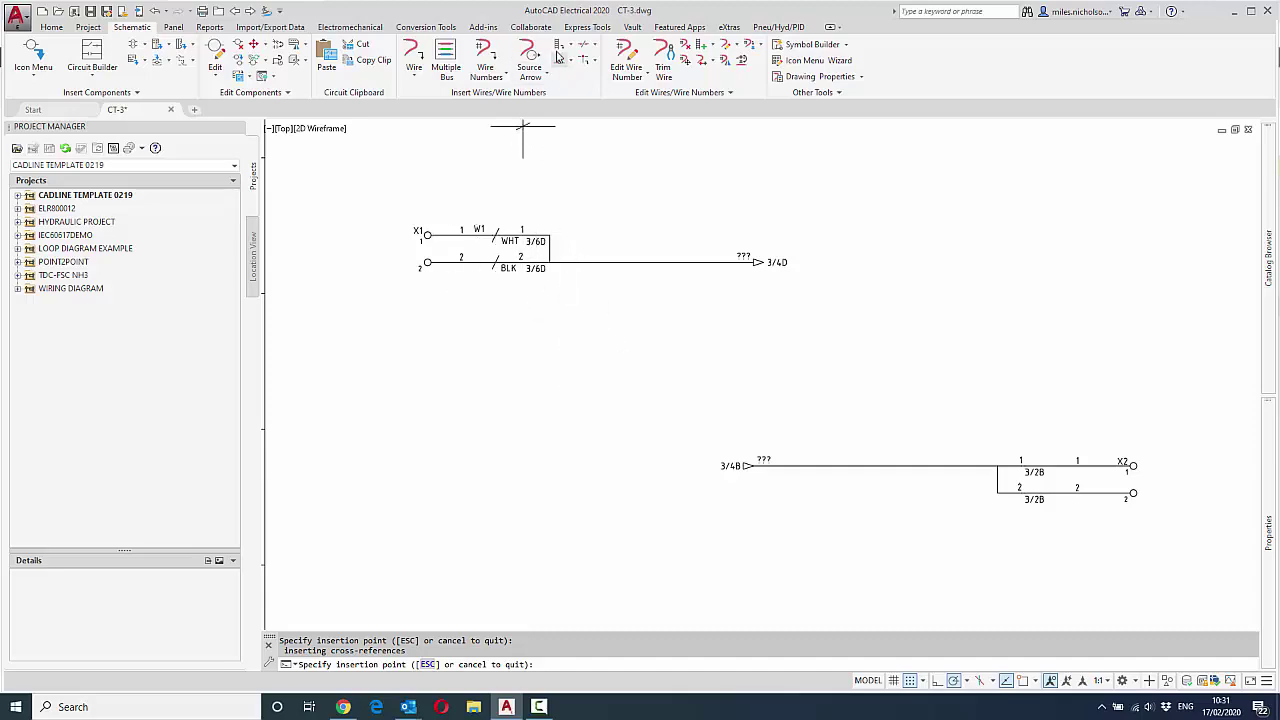
pyautogui.press('Escape')
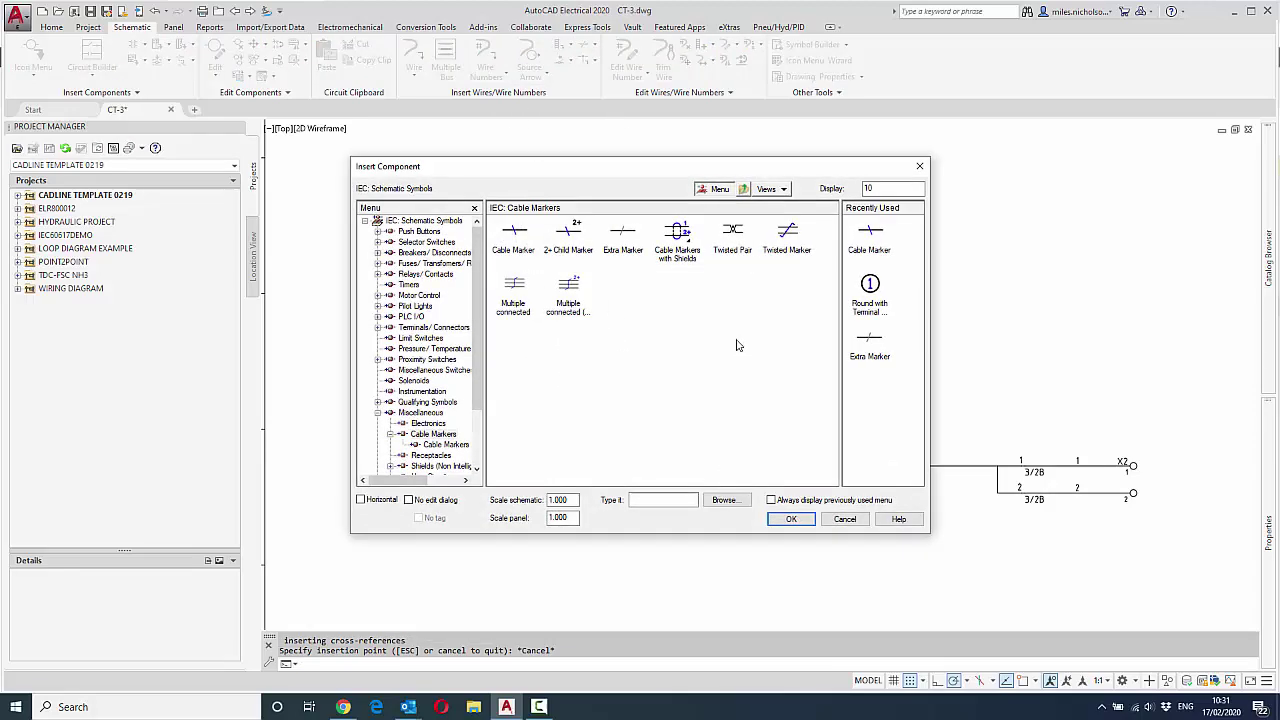
# Step: Tag wire 1 near X2 with an extra marker set to cable W1, core WHT
pyautogui.click(624, 240)
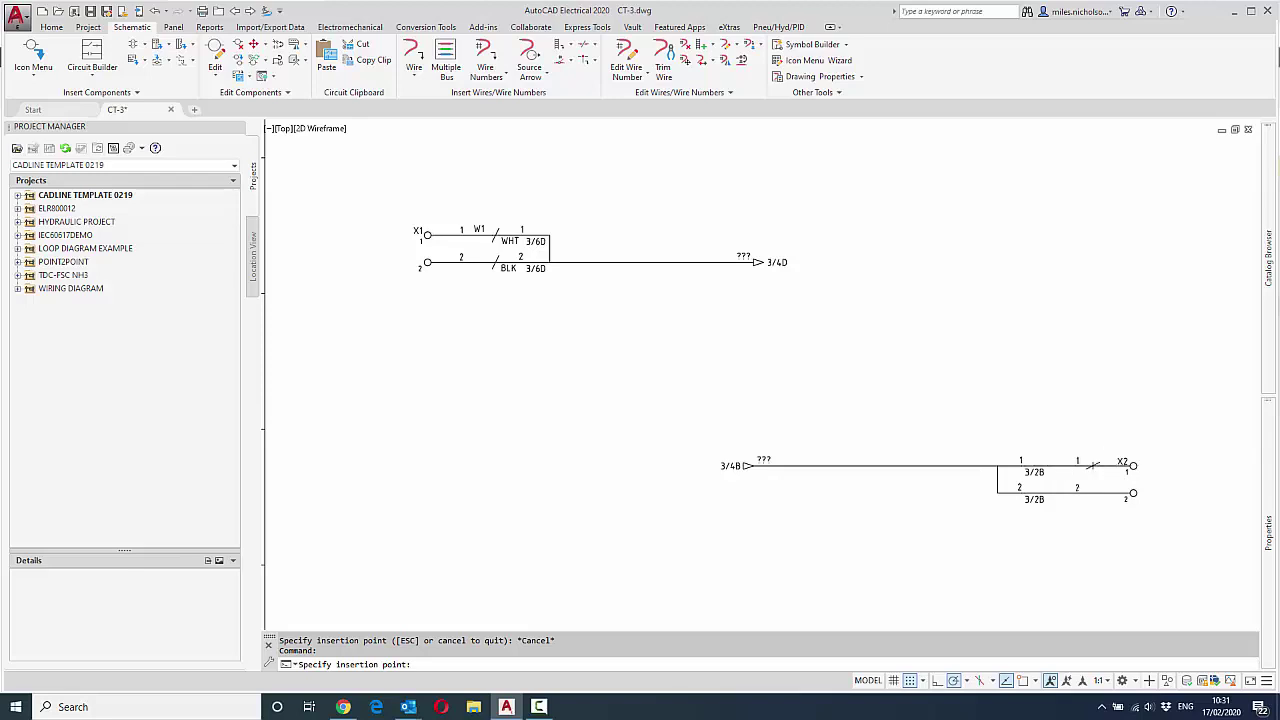
pyautogui.click(1093, 465)
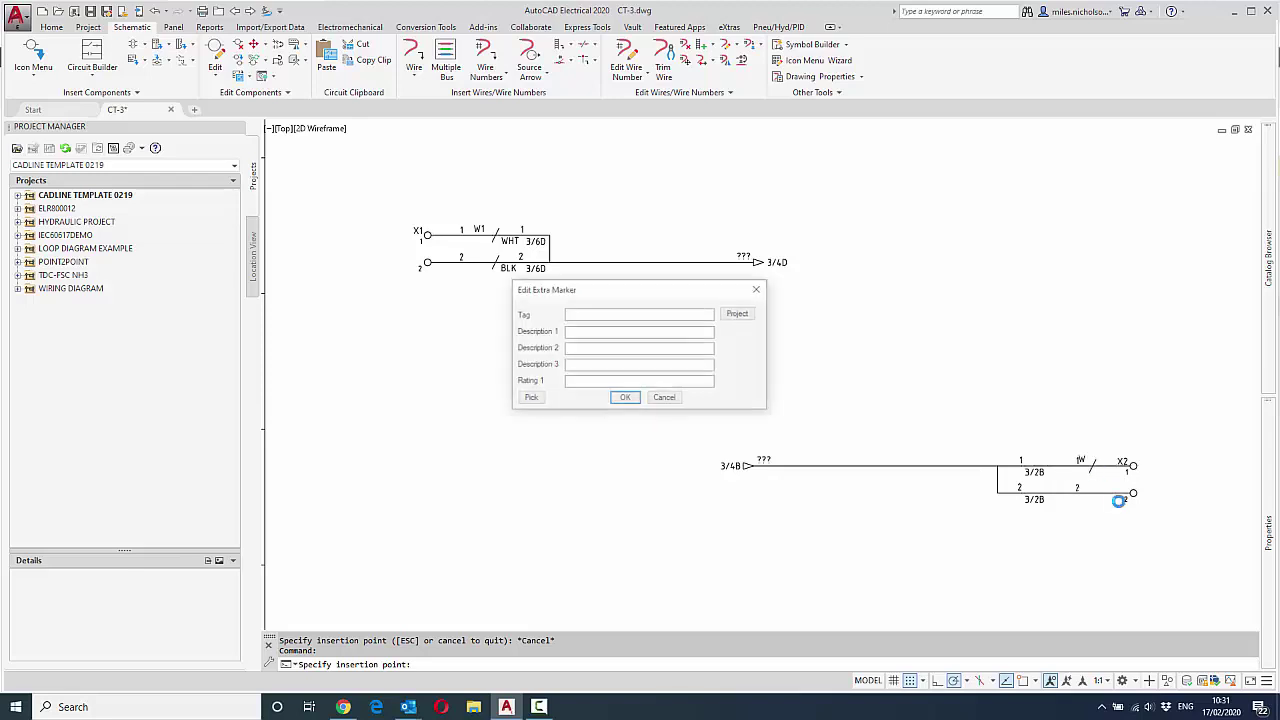
pyautogui.click(739, 314)
pyautogui.click(562, 303)
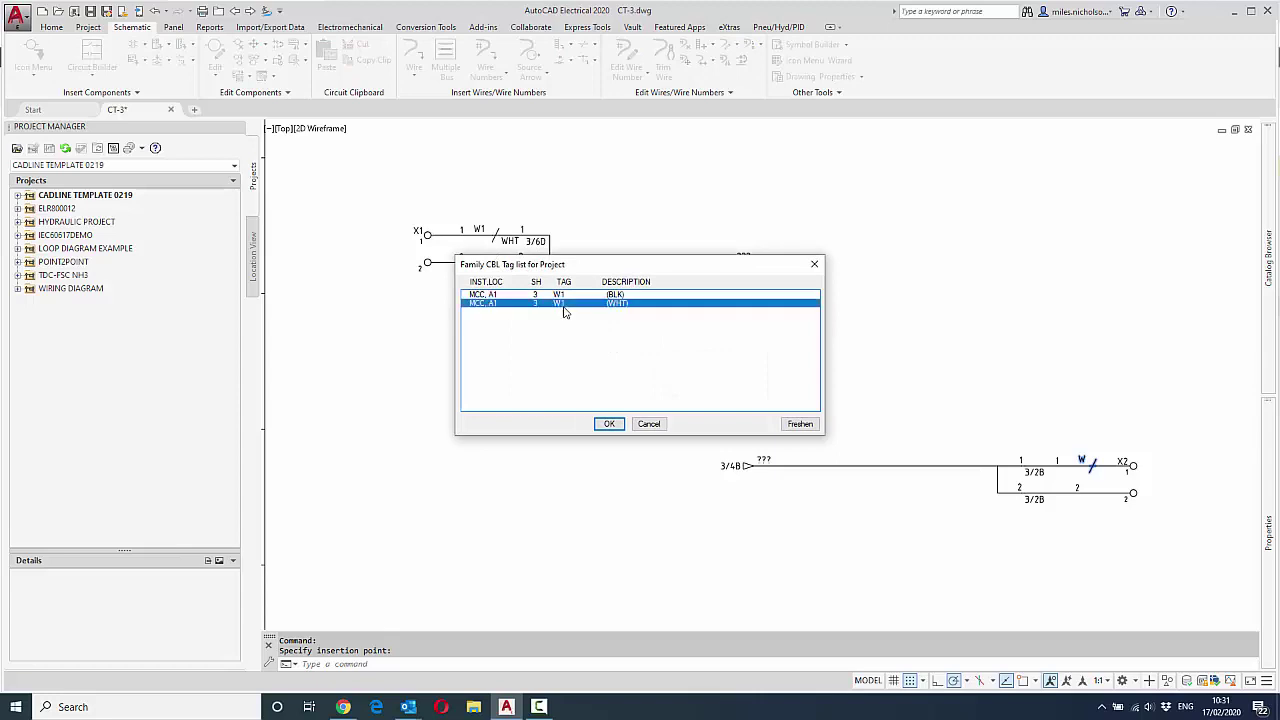
pyautogui.click(609, 423)
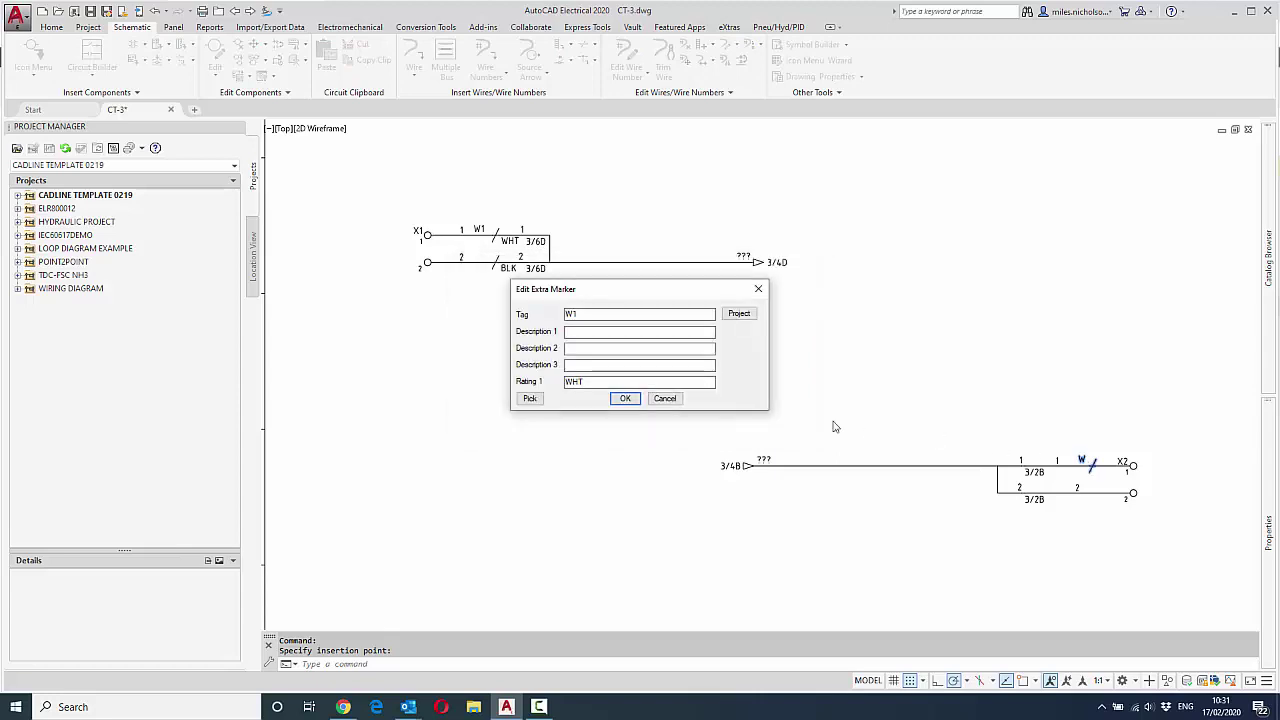
pyautogui.click(624, 399)
# Step: Repeat the extra marker on wire 2 near X2, tagged cable W1, core BLK
pyautogui.rightClick(1088, 391)
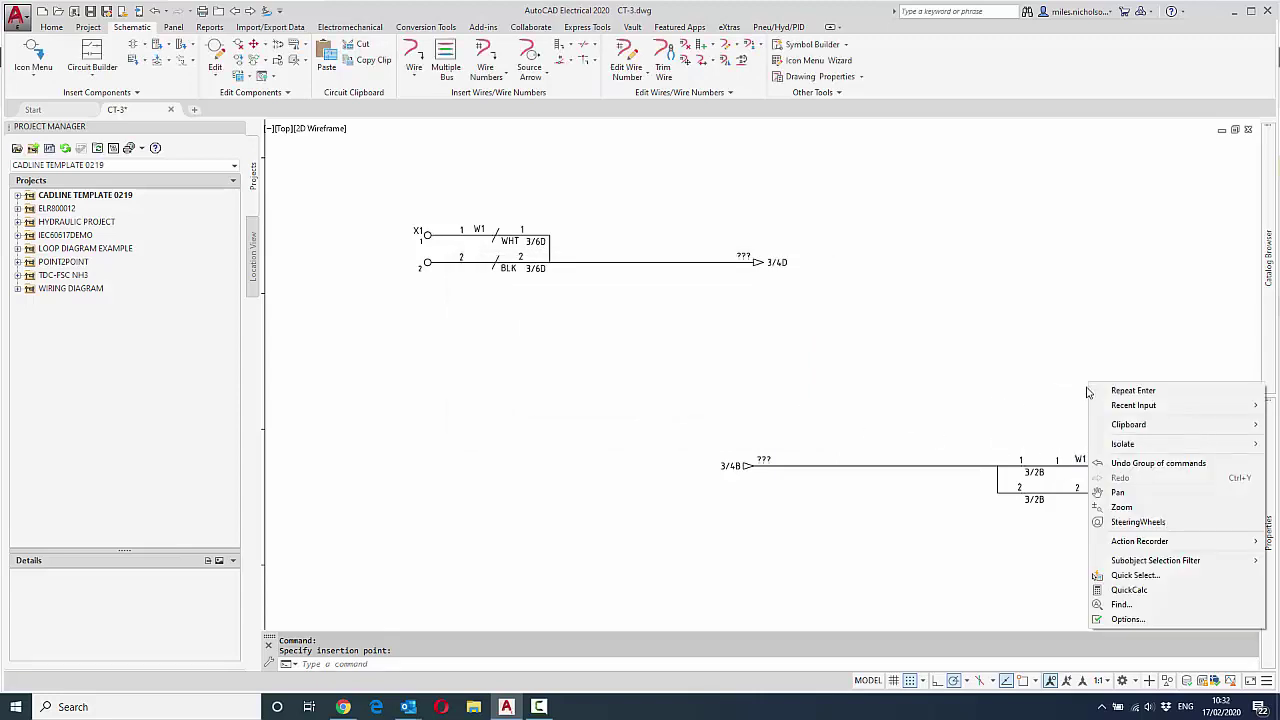
pyautogui.click(1132, 390)
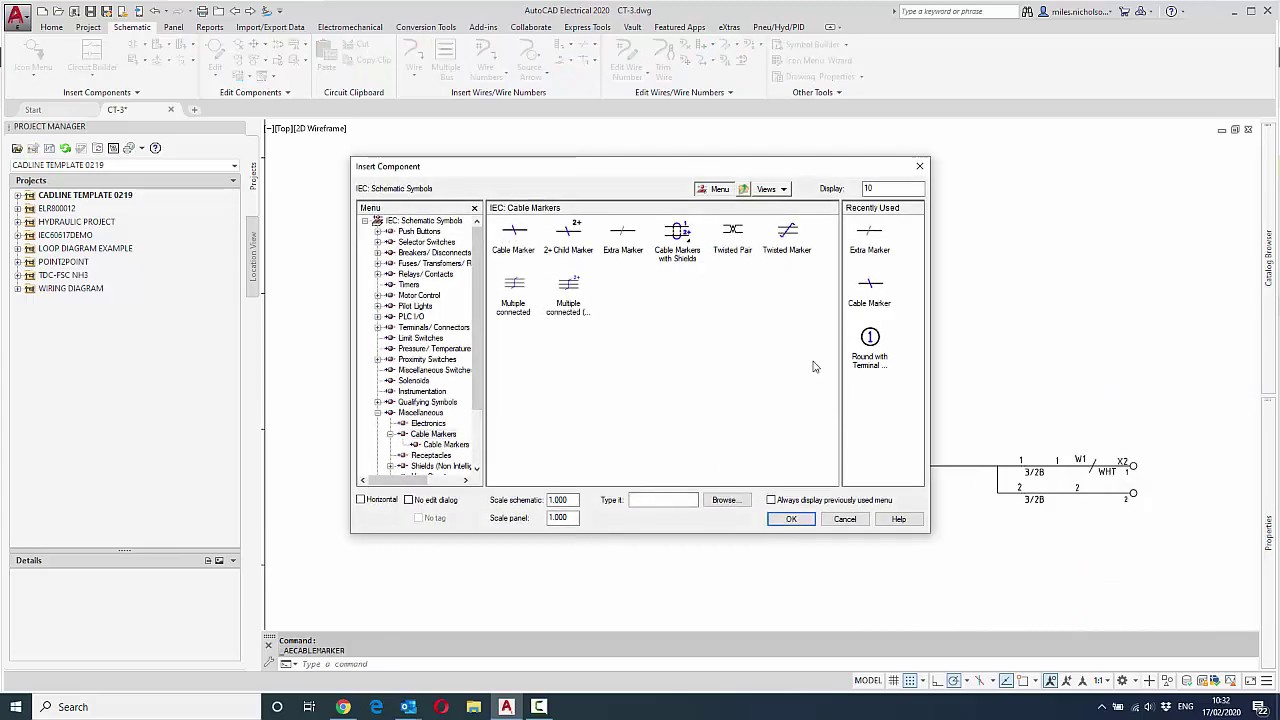
pyautogui.click(872, 243)
pyautogui.click(1088, 490)
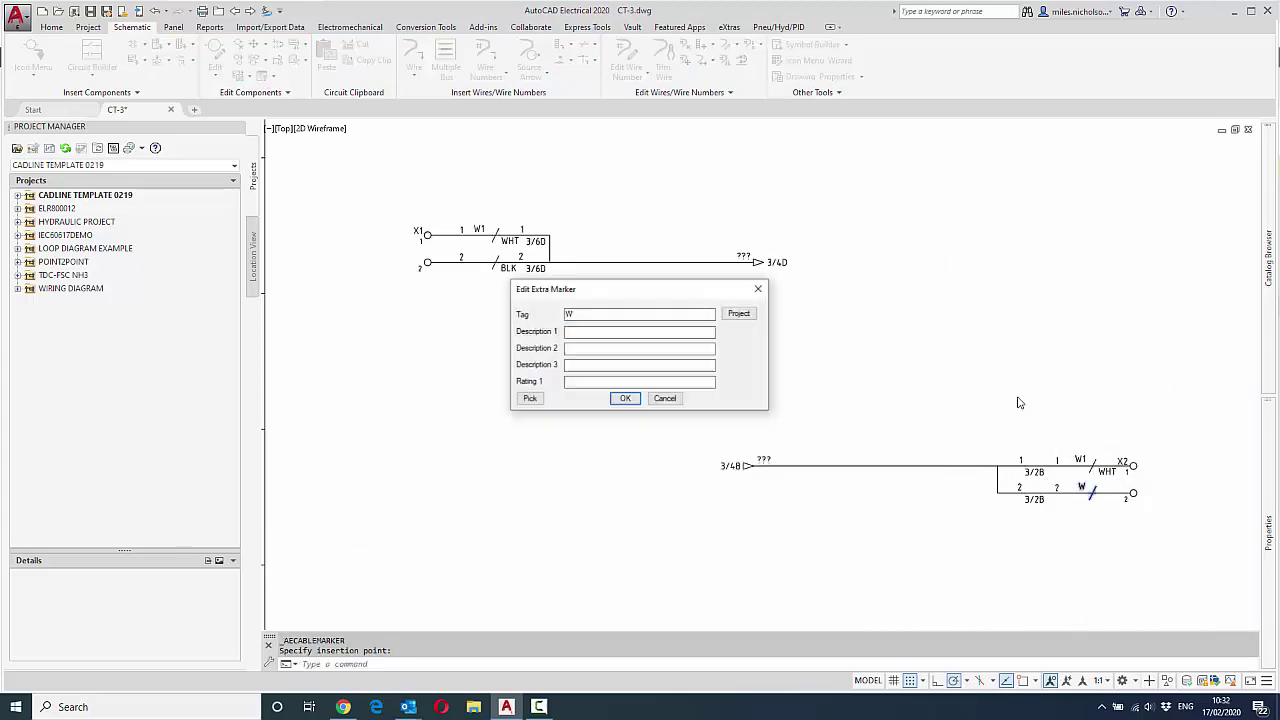
pyautogui.click(739, 314)
pyautogui.click(600, 295)
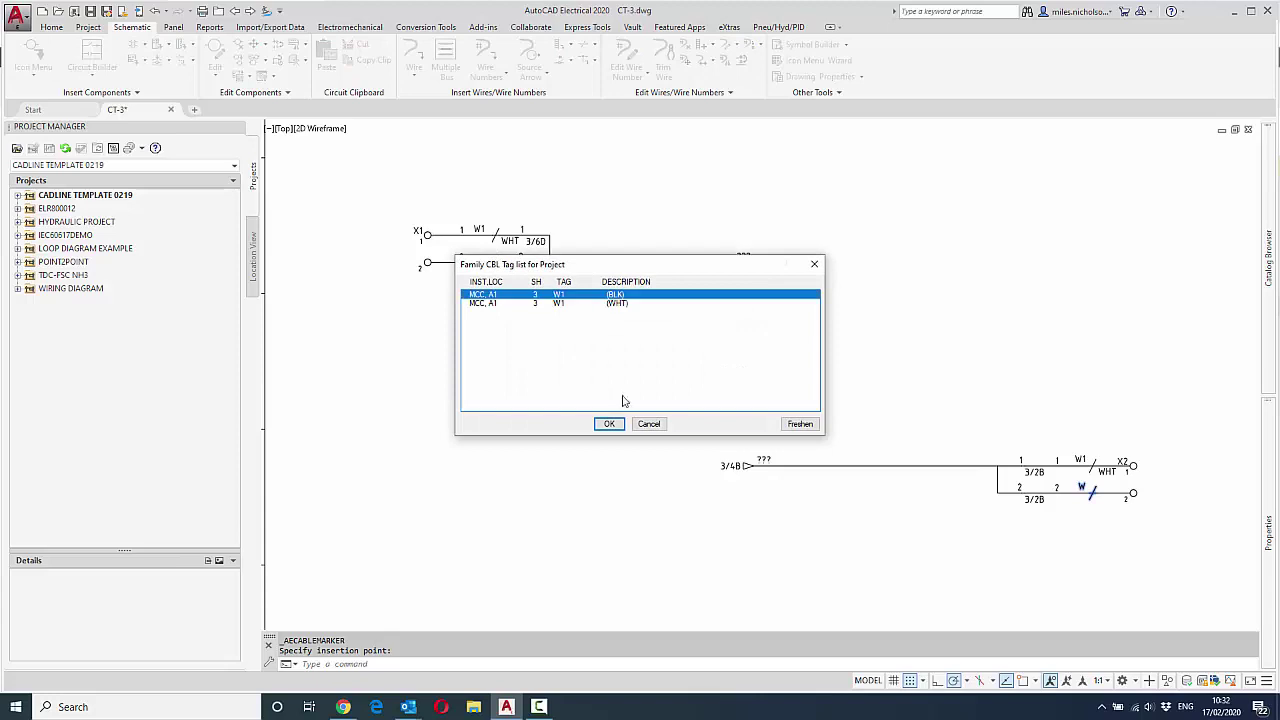
pyautogui.click(609, 424)
pyautogui.click(623, 399)
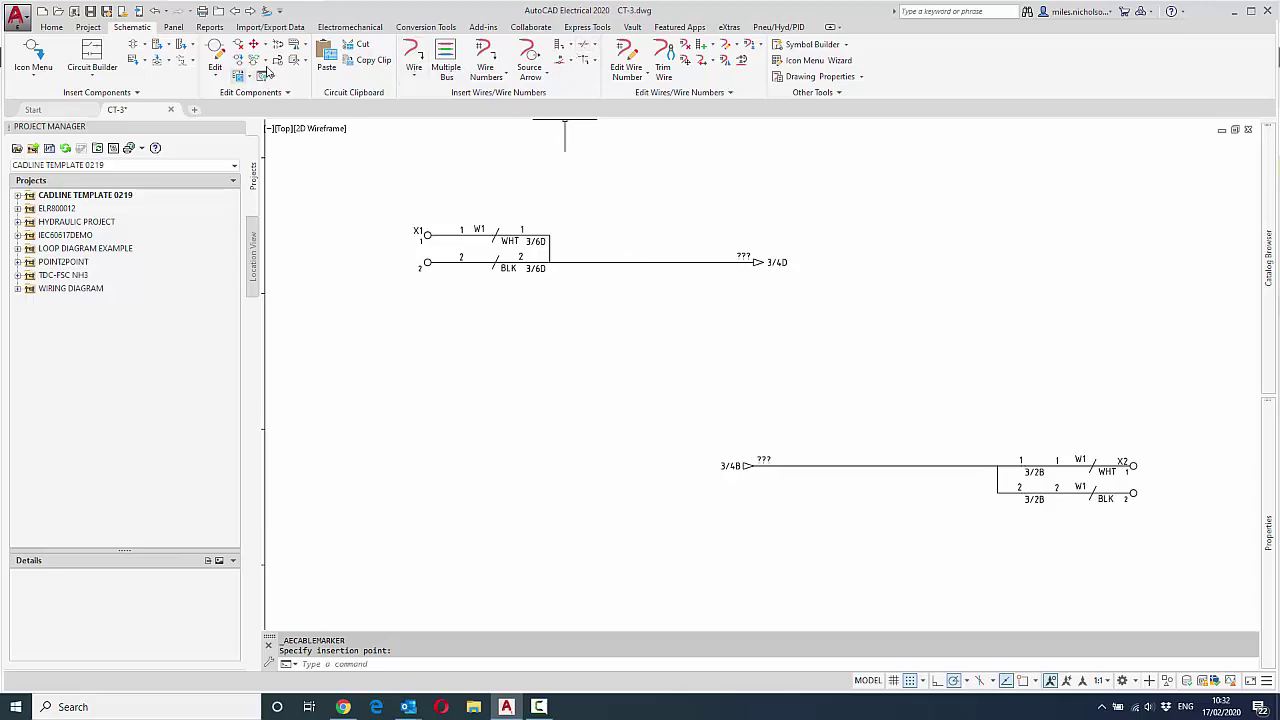
pyautogui.press('Return')
pyautogui.press('Return')
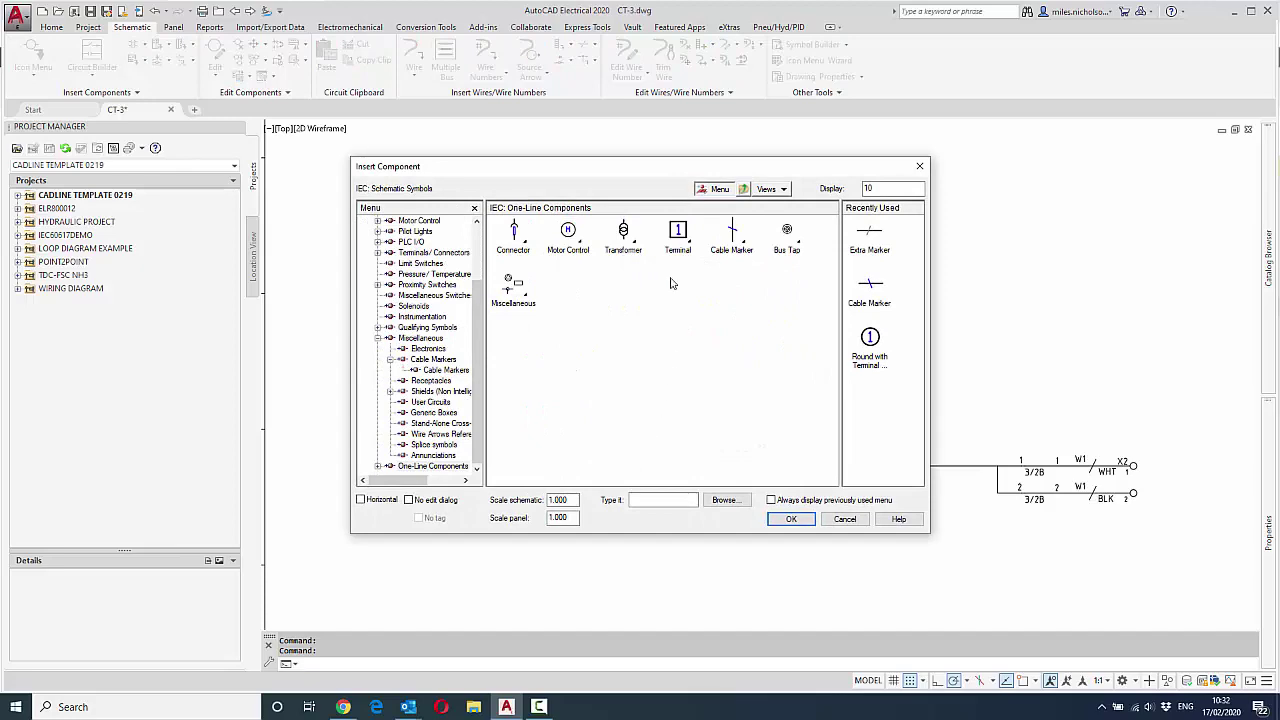
# Step: Place a one-line cable marker on the long upper wire, copying tag W1 over W2
pyautogui.click(733, 238)
pyautogui.click(510, 235)
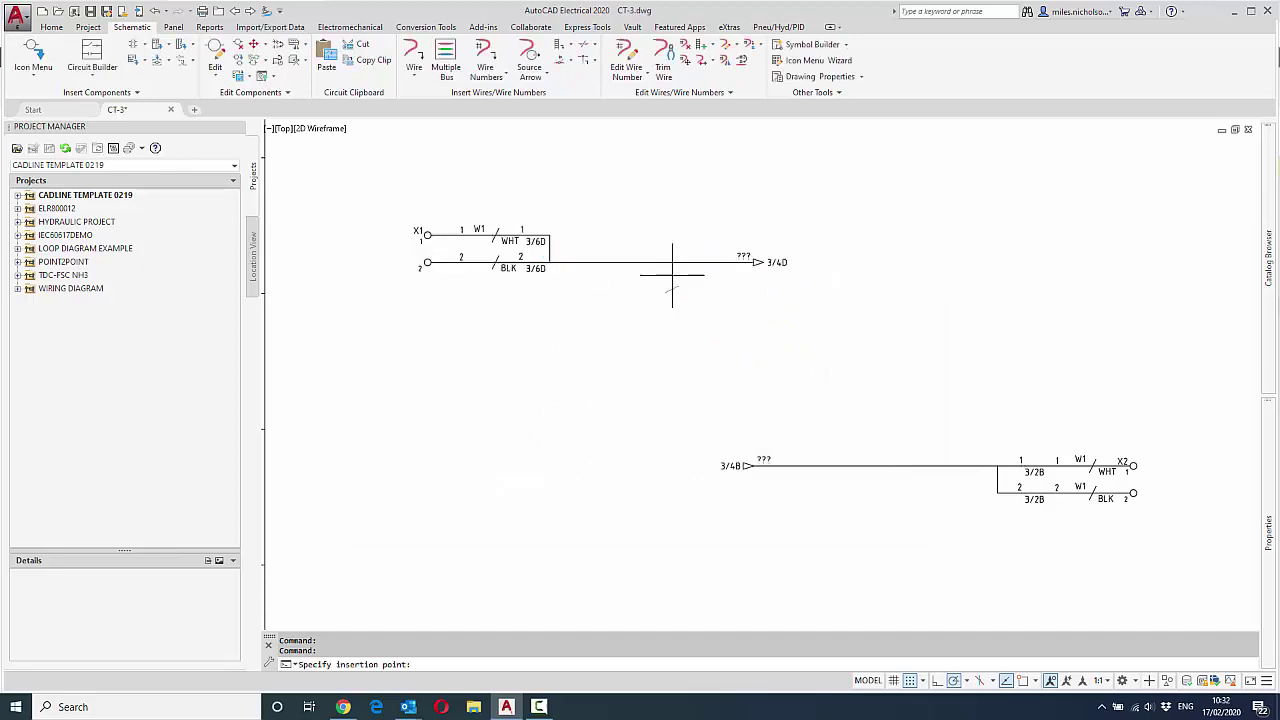
pyautogui.click(673, 262)
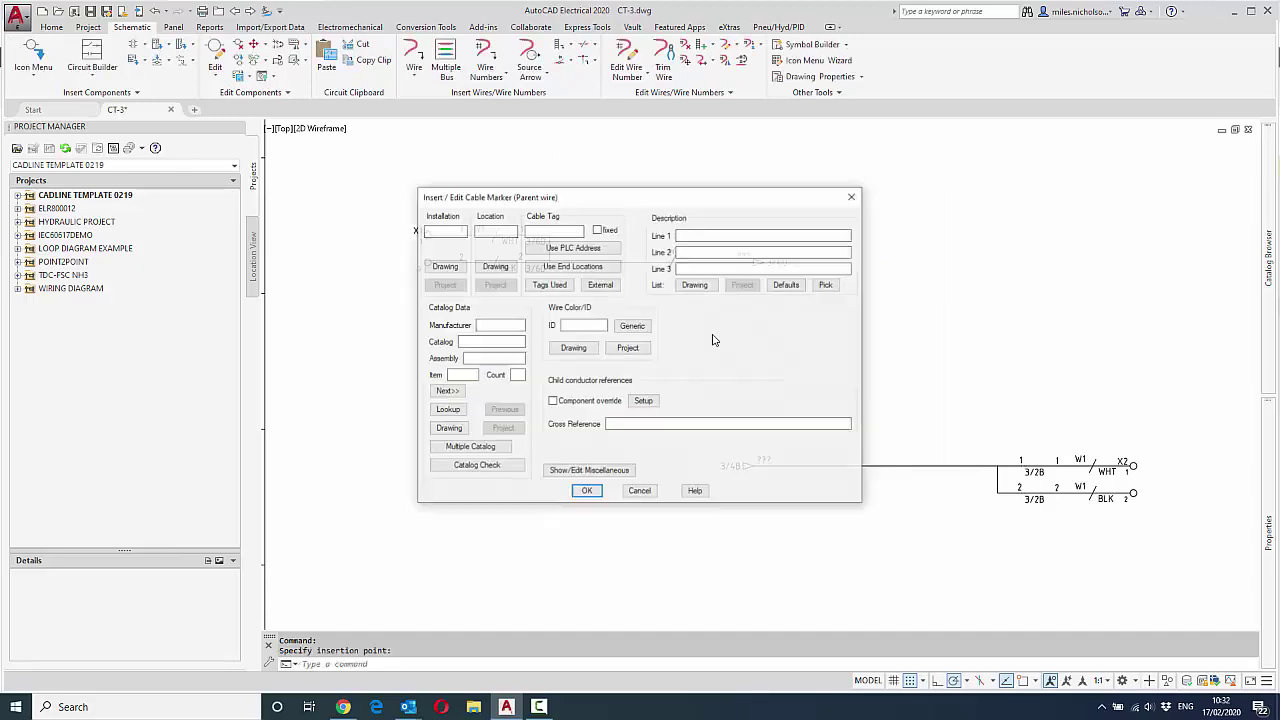
pyautogui.click(552, 286)
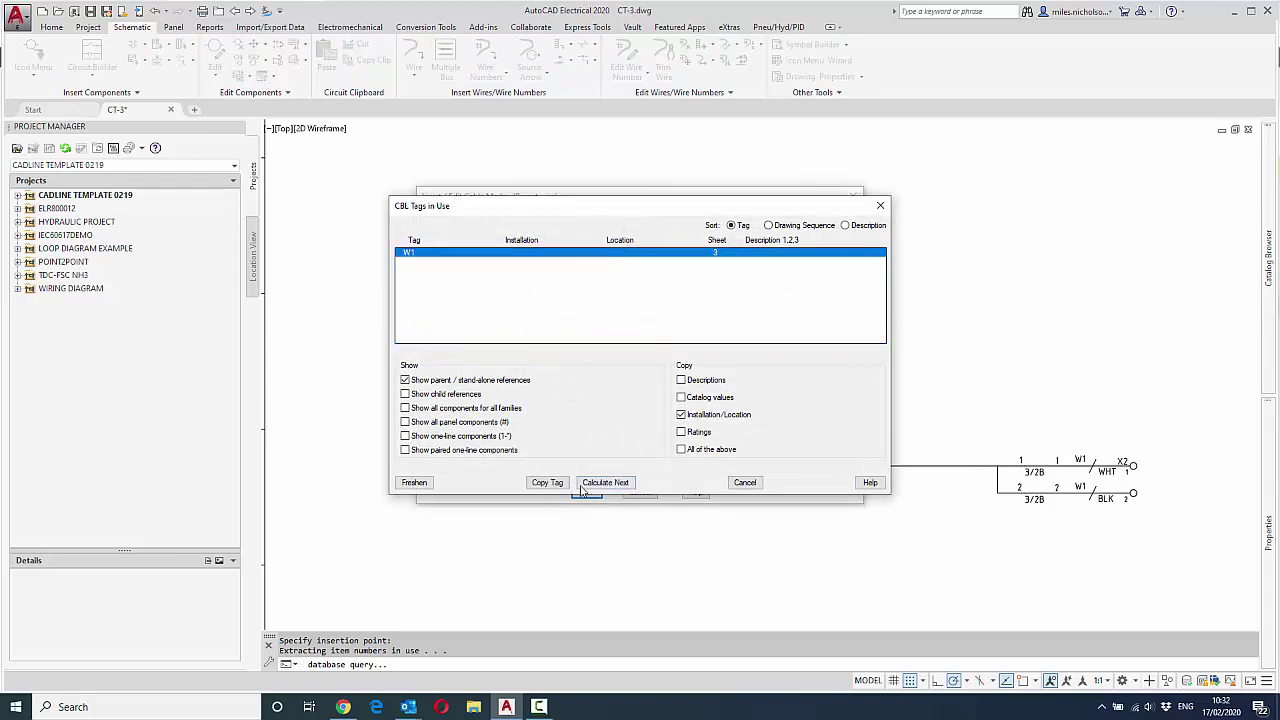
pyautogui.click(547, 482)
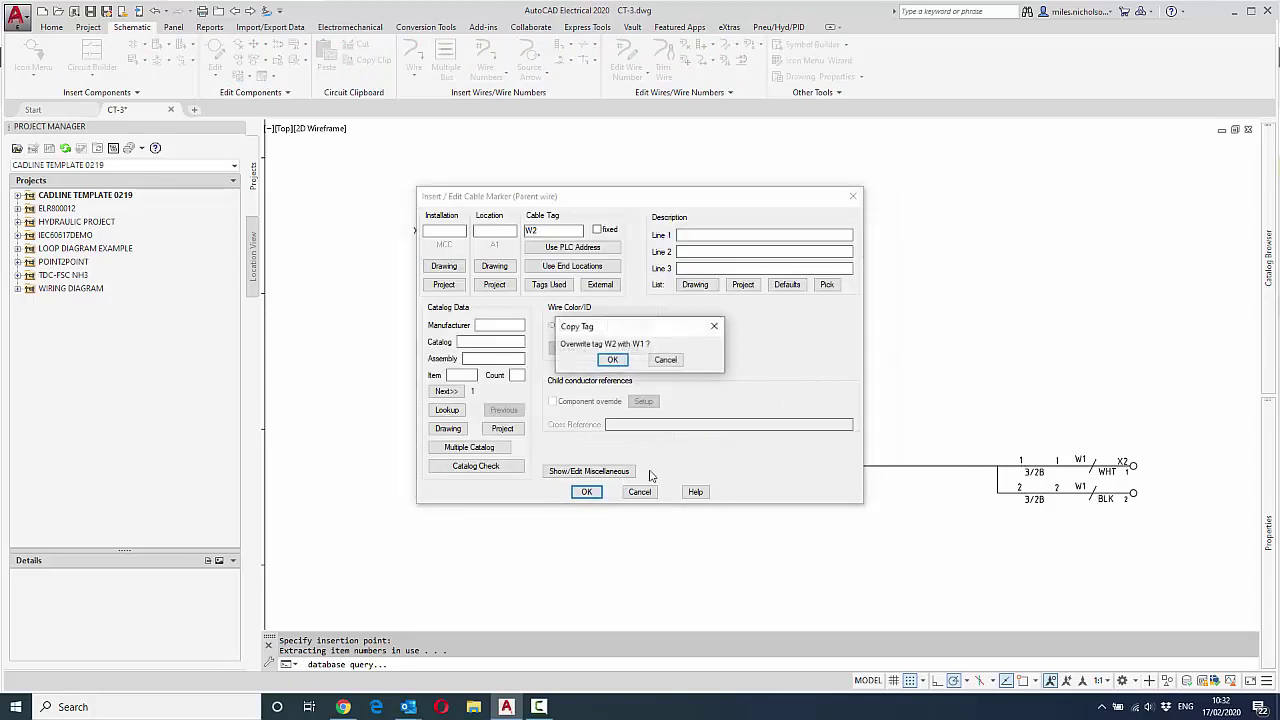
pyautogui.click(613, 362)
pyautogui.click(587, 486)
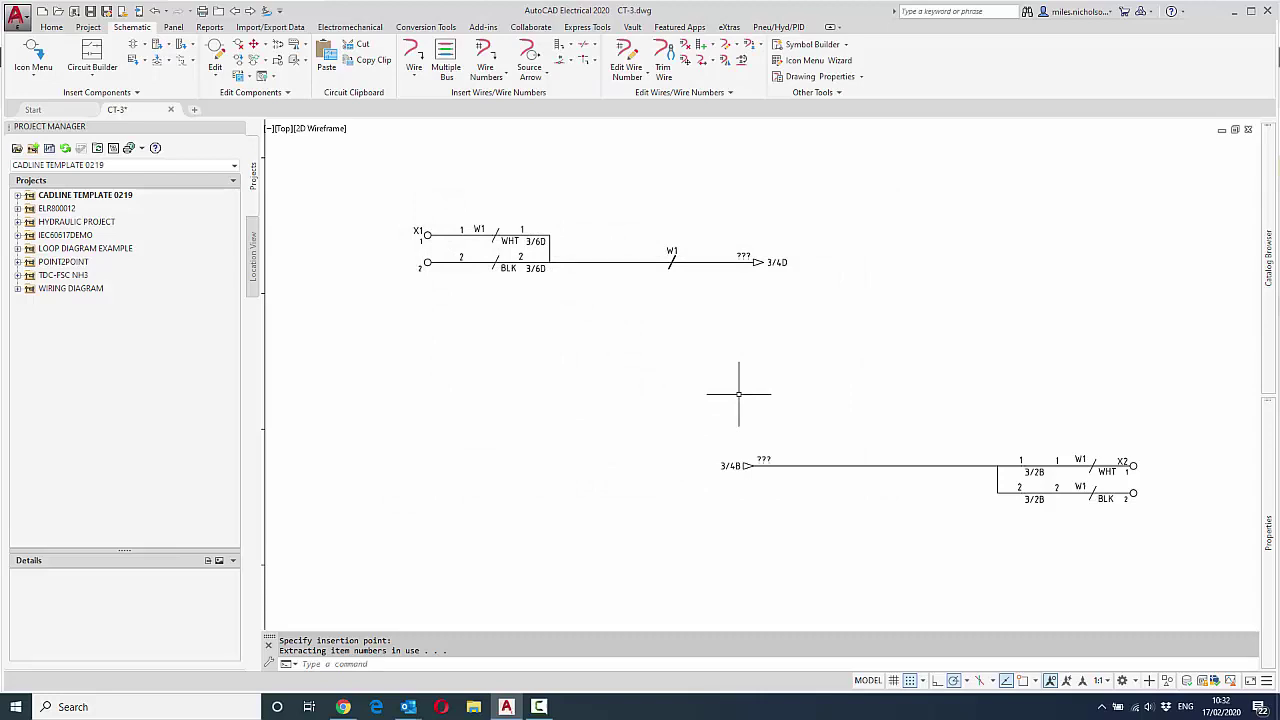
# Step: Undo the cable marker edit and describe wire 1's source (3/6D) and destination arrows as WH
pyautogui.hotkey('ctrl', 'z')
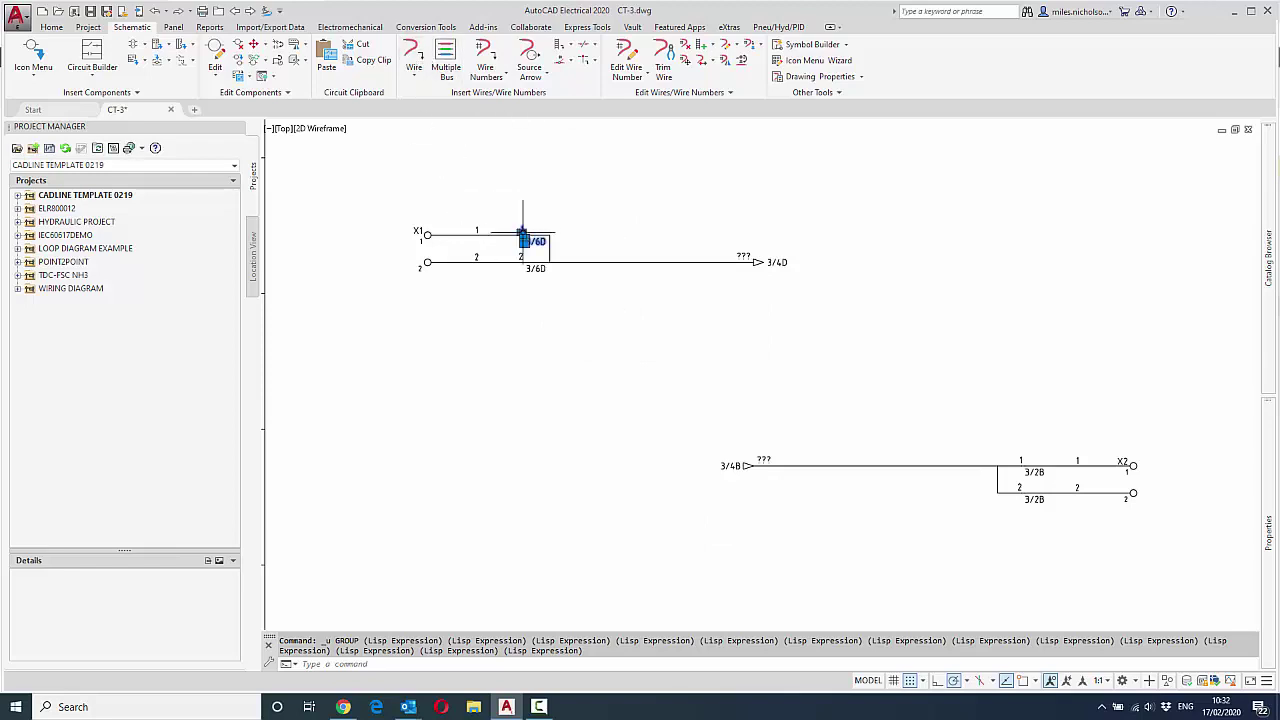
pyautogui.rightClick(522, 232)
pyautogui.click(529, 191)
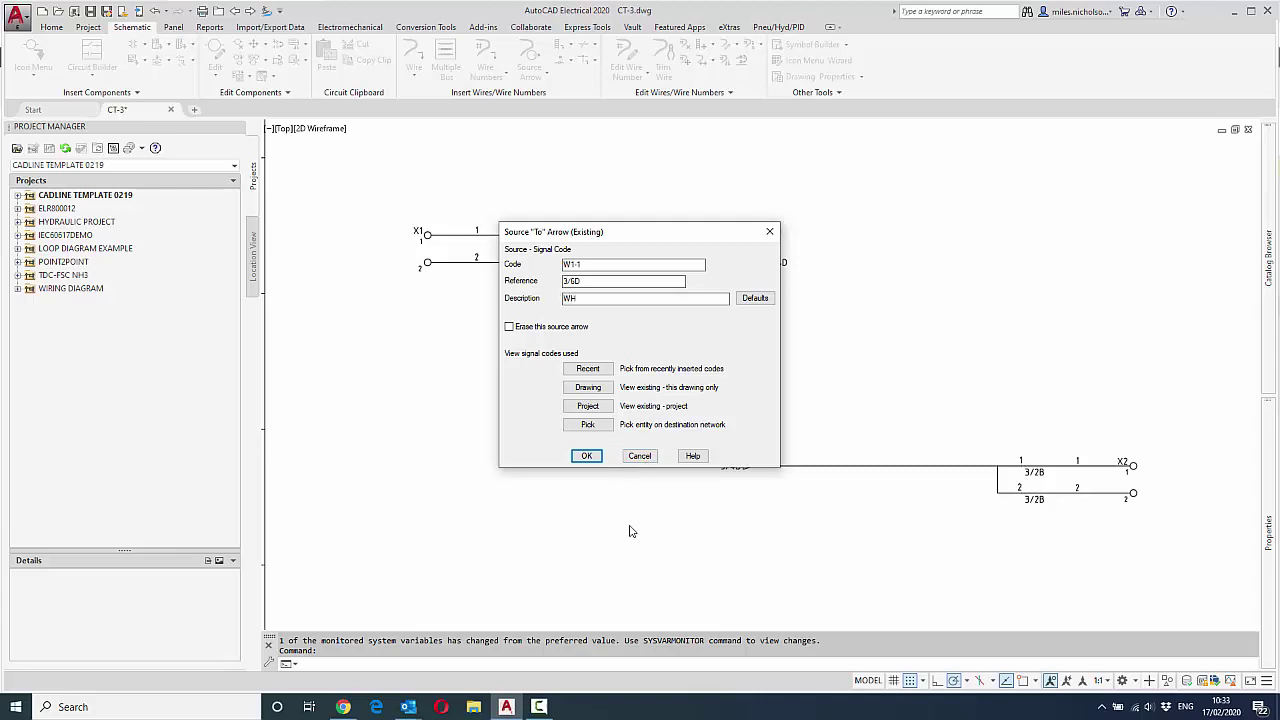
pyautogui.click(588, 456)
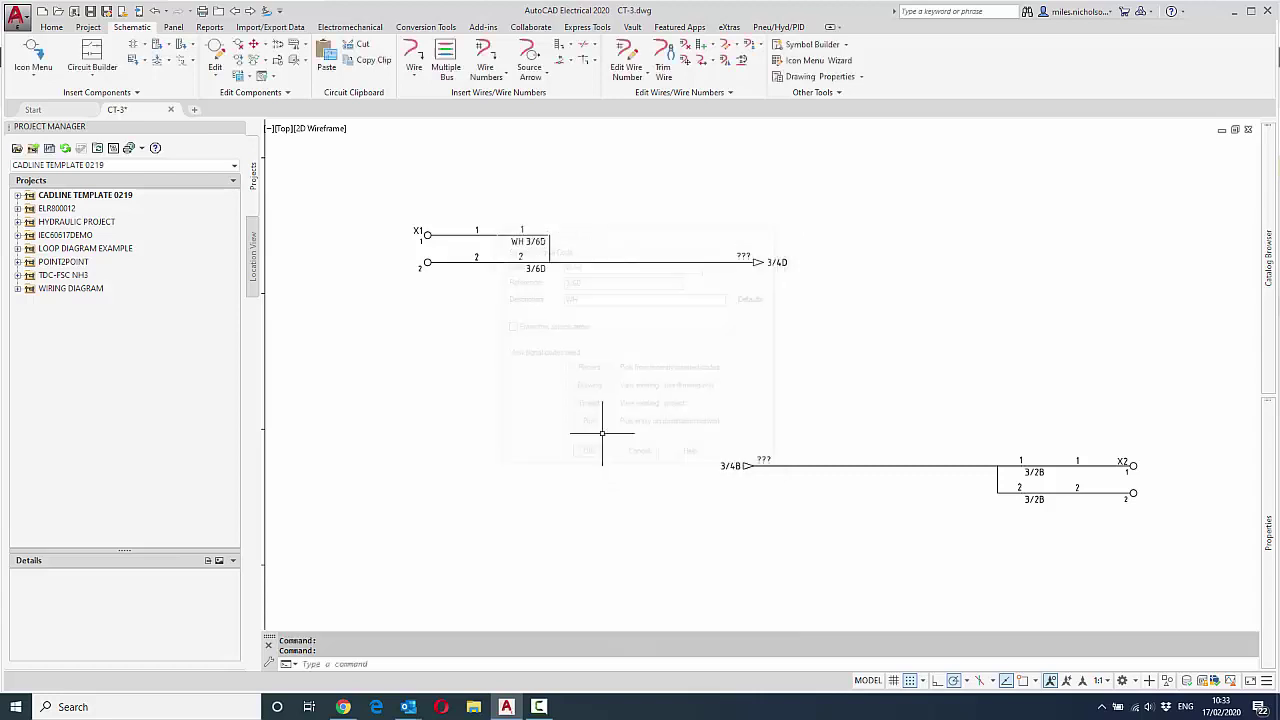
pyautogui.rightClick(1028, 468)
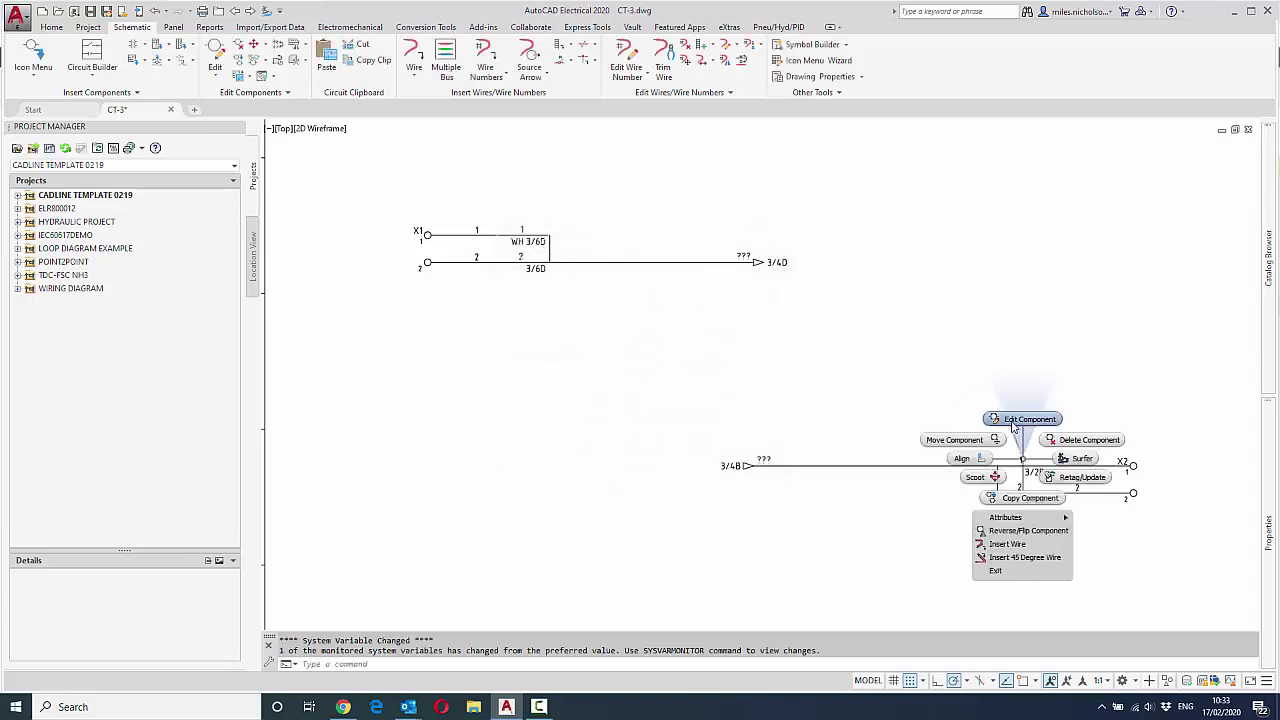
pyautogui.click(1014, 417)
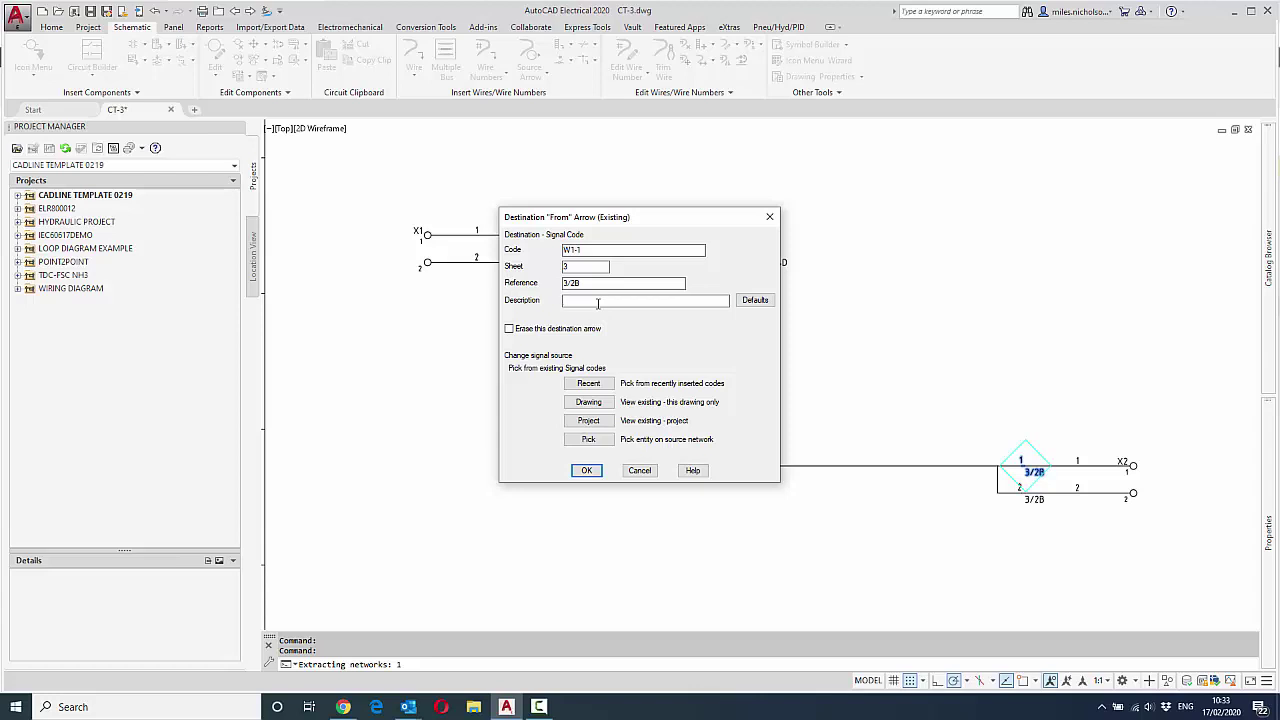
pyautogui.click(586, 471)
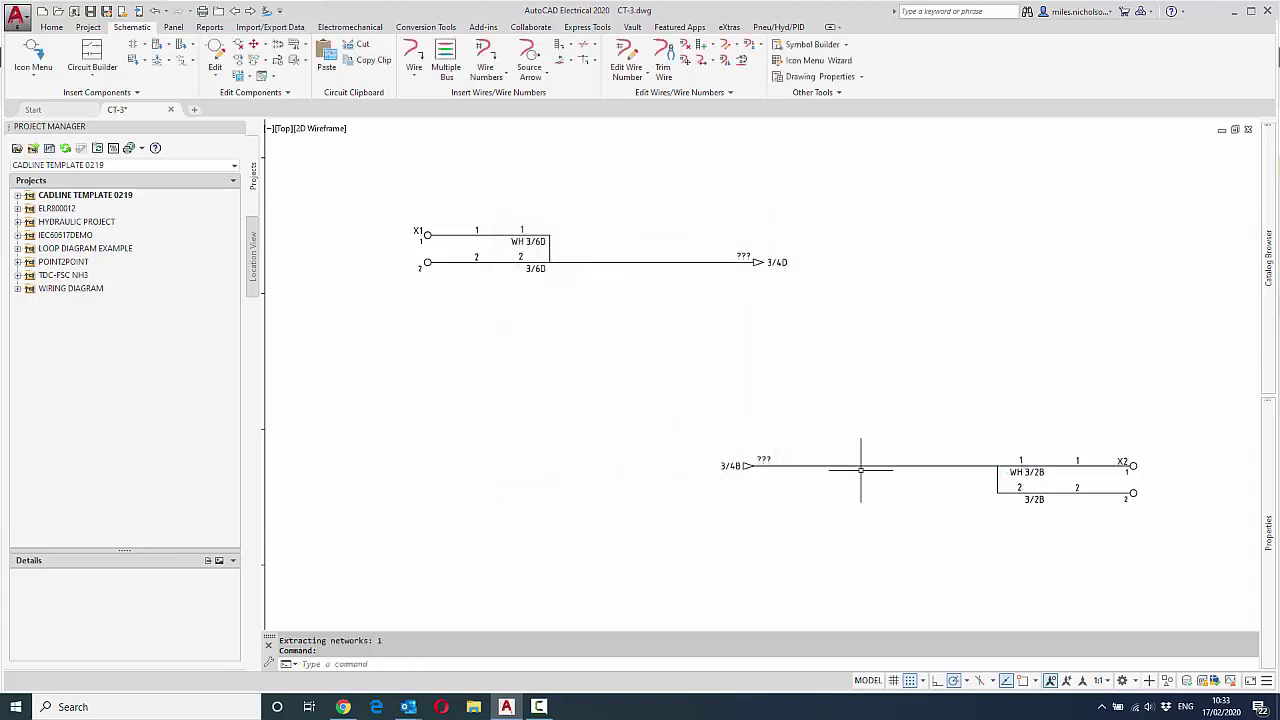
# Step: Describe wire 2's 3/2B destination arrow as BK and edit its source arrow
pyautogui.rightClick(1022, 478)
pyautogui.click(990, 445)
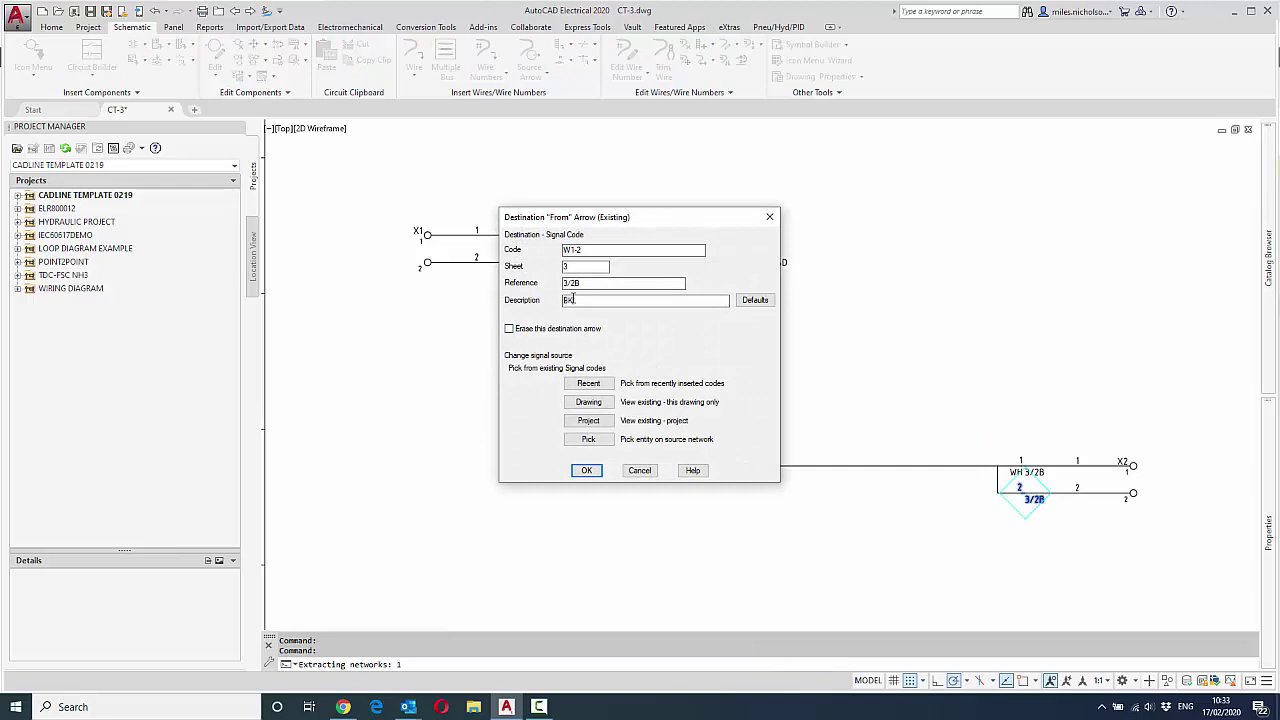
pyautogui.click(578, 471)
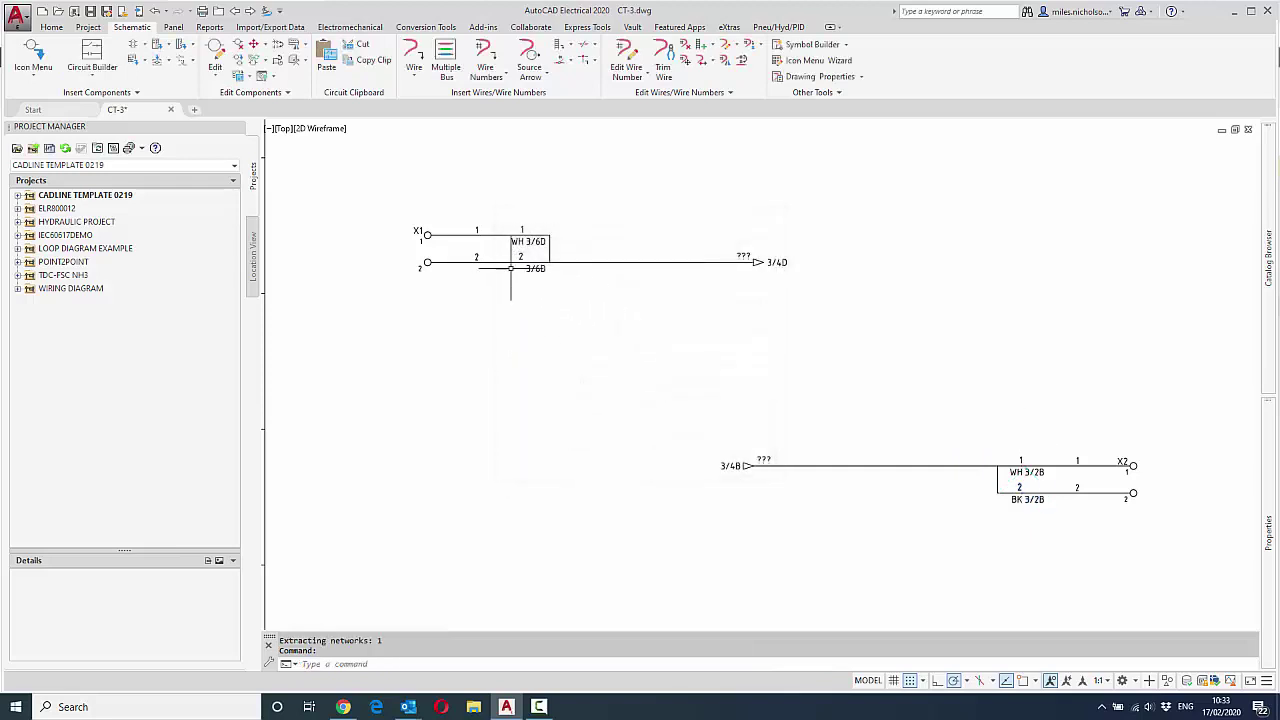
pyautogui.rightClick(521, 252)
pyautogui.click(520, 211)
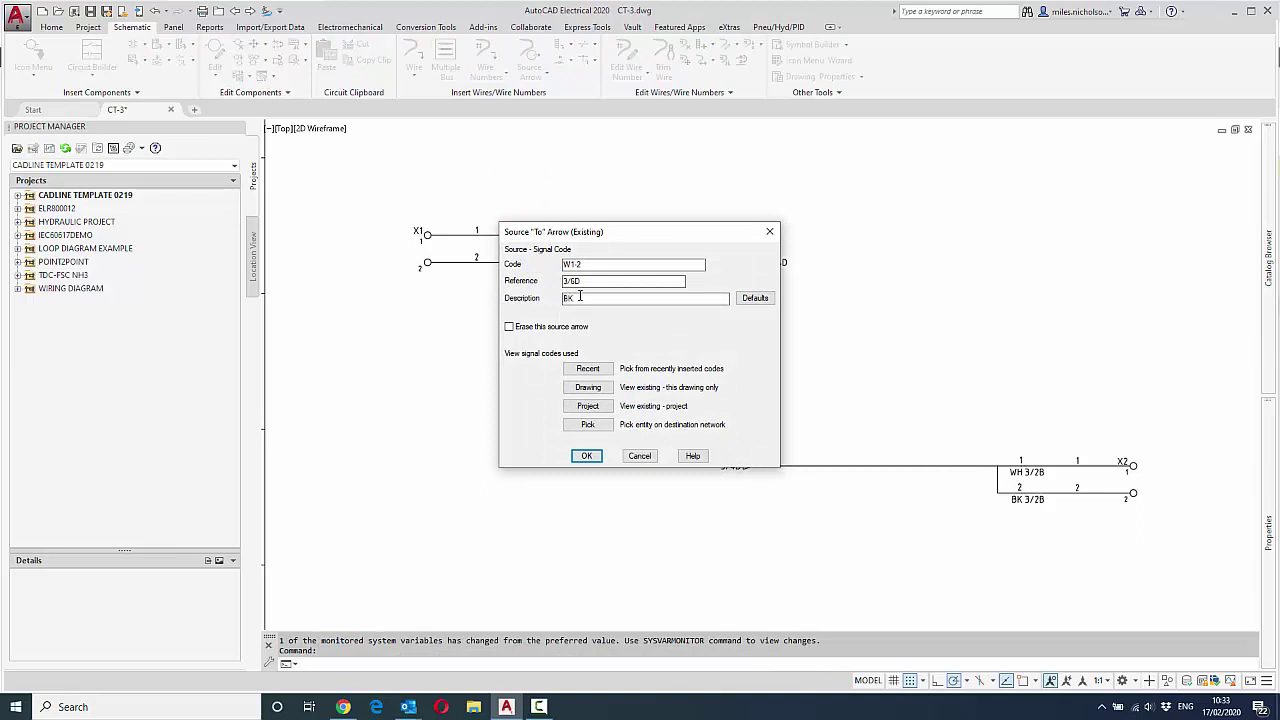
# Step: Finish wire 2's source arrow as BK and mark the upper bus with cable W1, skipping child markers
pyautogui.click(587, 456)
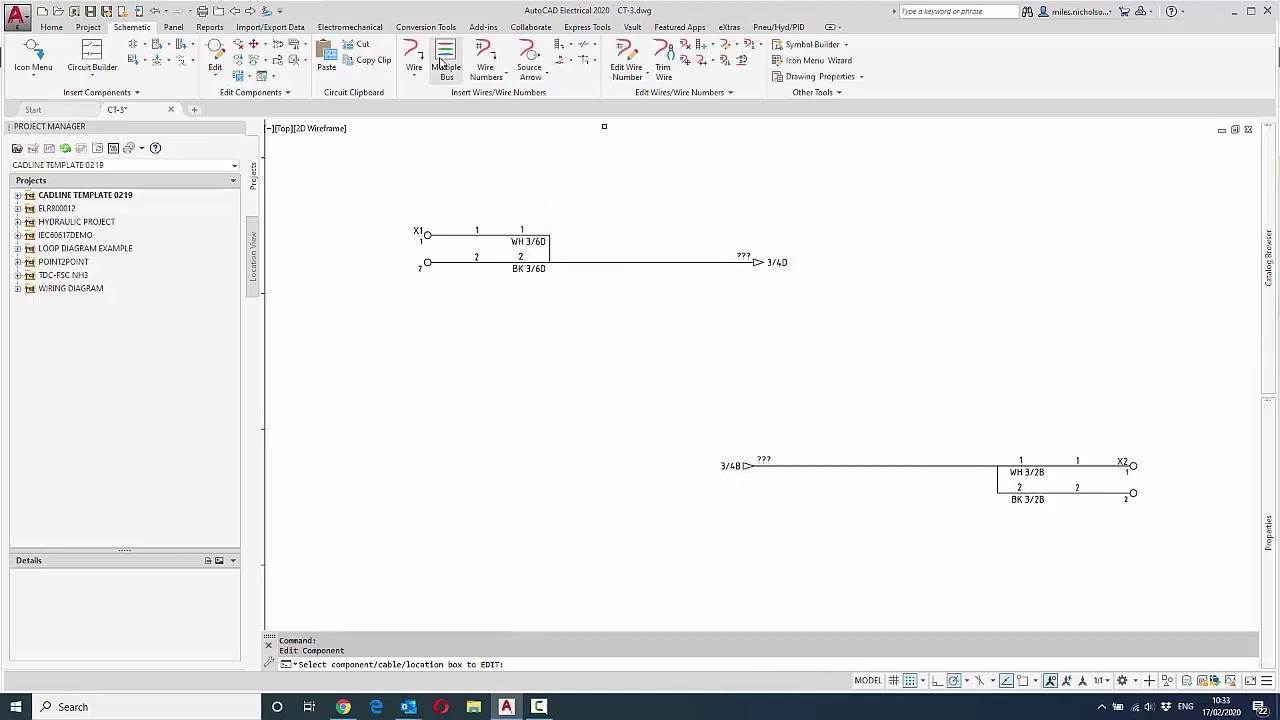
pyautogui.press('Escape')
pyautogui.rightClick(540, 248)
pyautogui.click(569, 262)
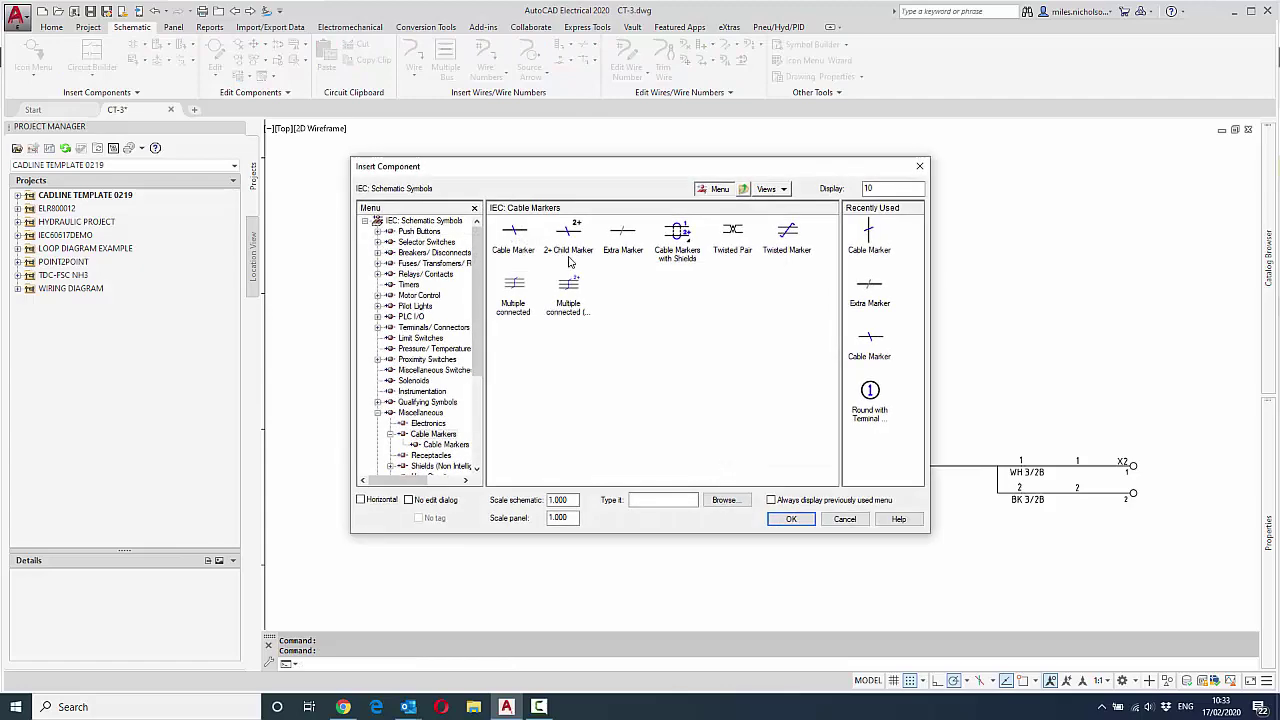
pyautogui.click(516, 240)
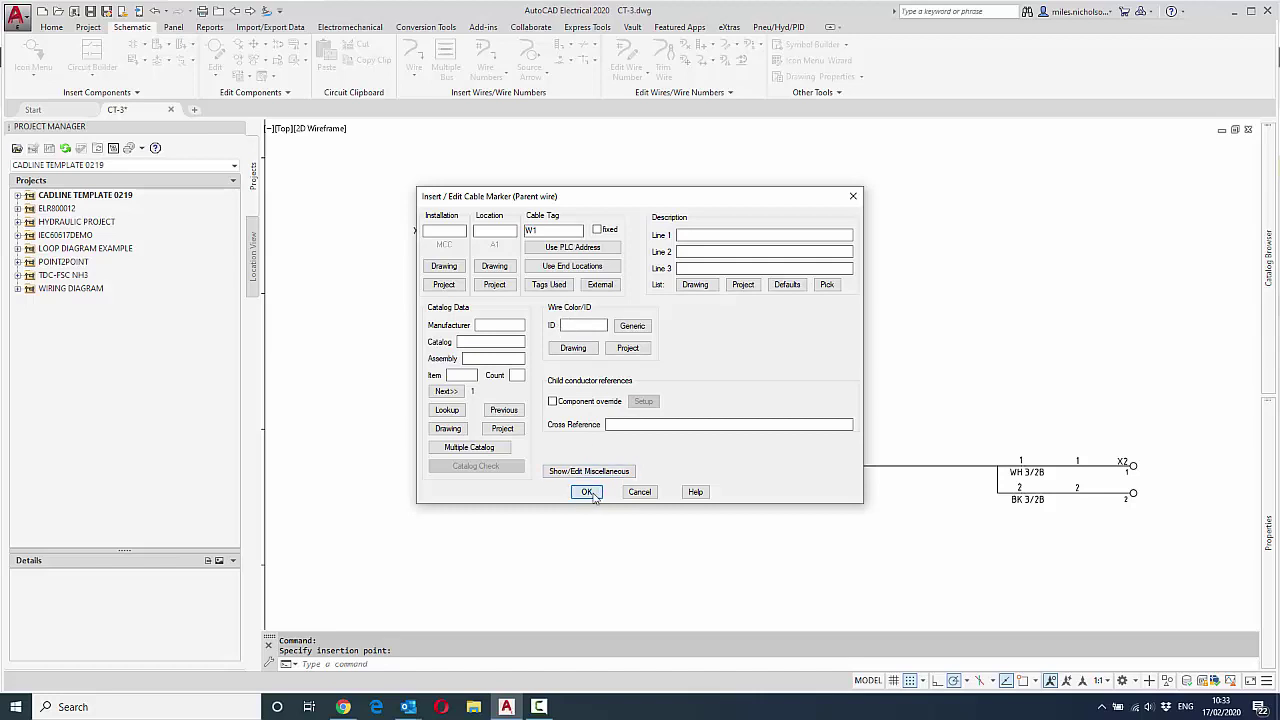
pyautogui.click(588, 492)
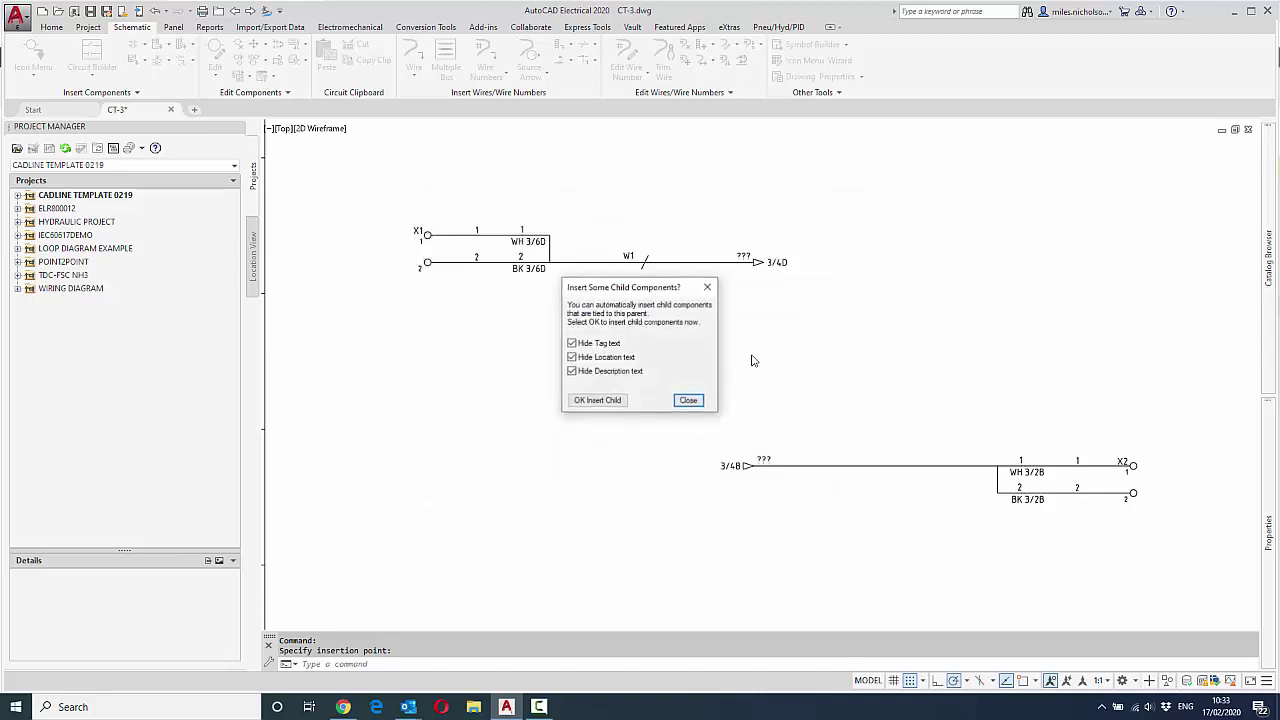
pyautogui.click(690, 400)
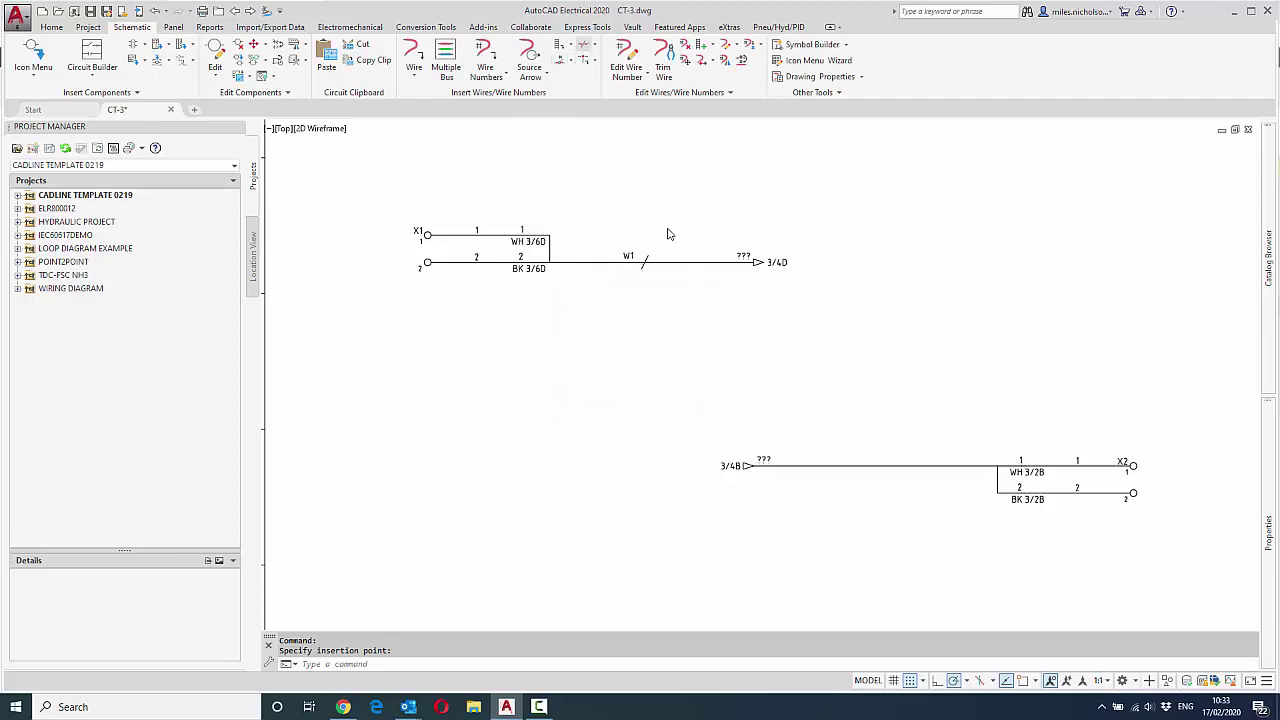
# Step: Add an extra marker tagged W1 on the lower bus wire after the 3/4B arrow
pyautogui.press('Escape')
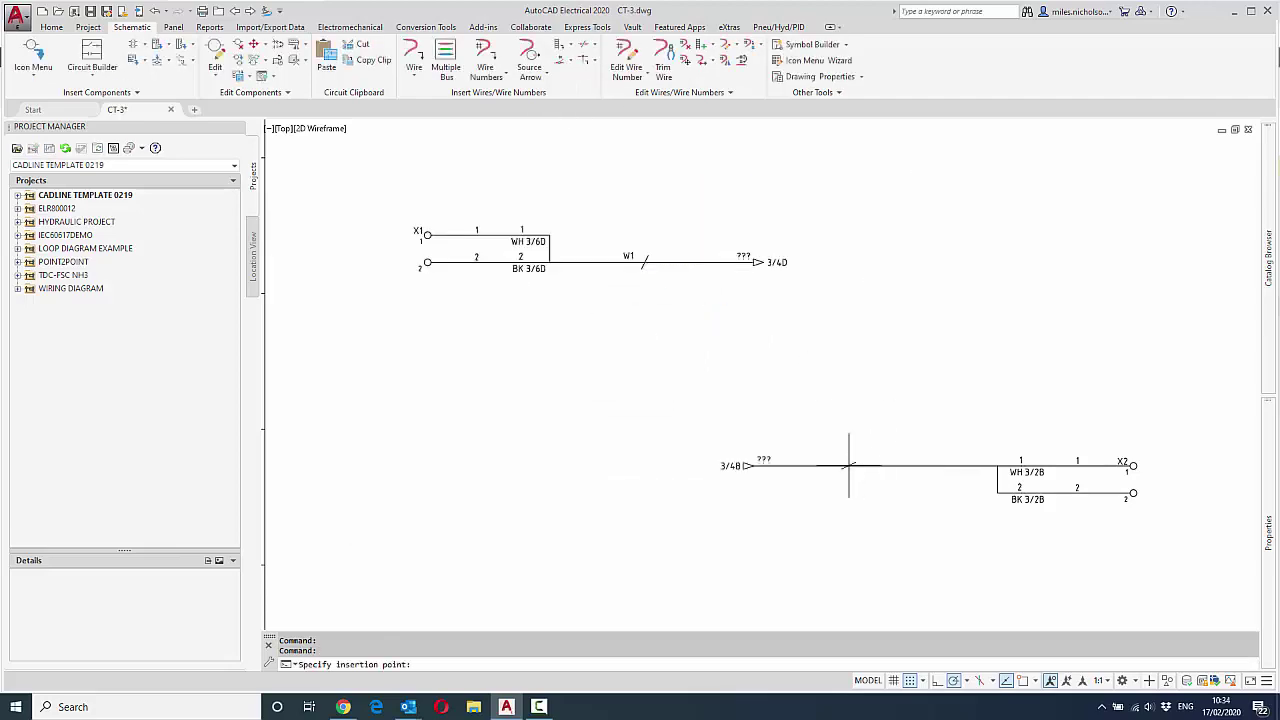
pyautogui.click(887, 462)
pyautogui.click(737, 314)
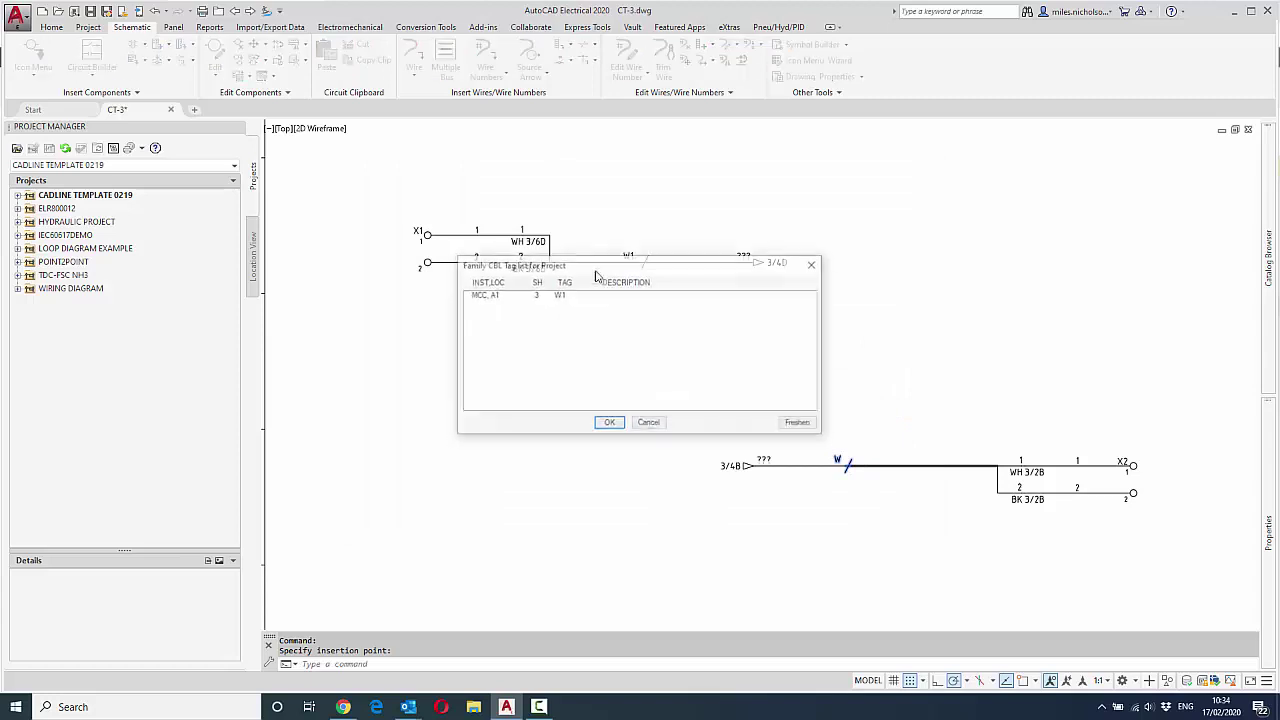
pyautogui.click(609, 424)
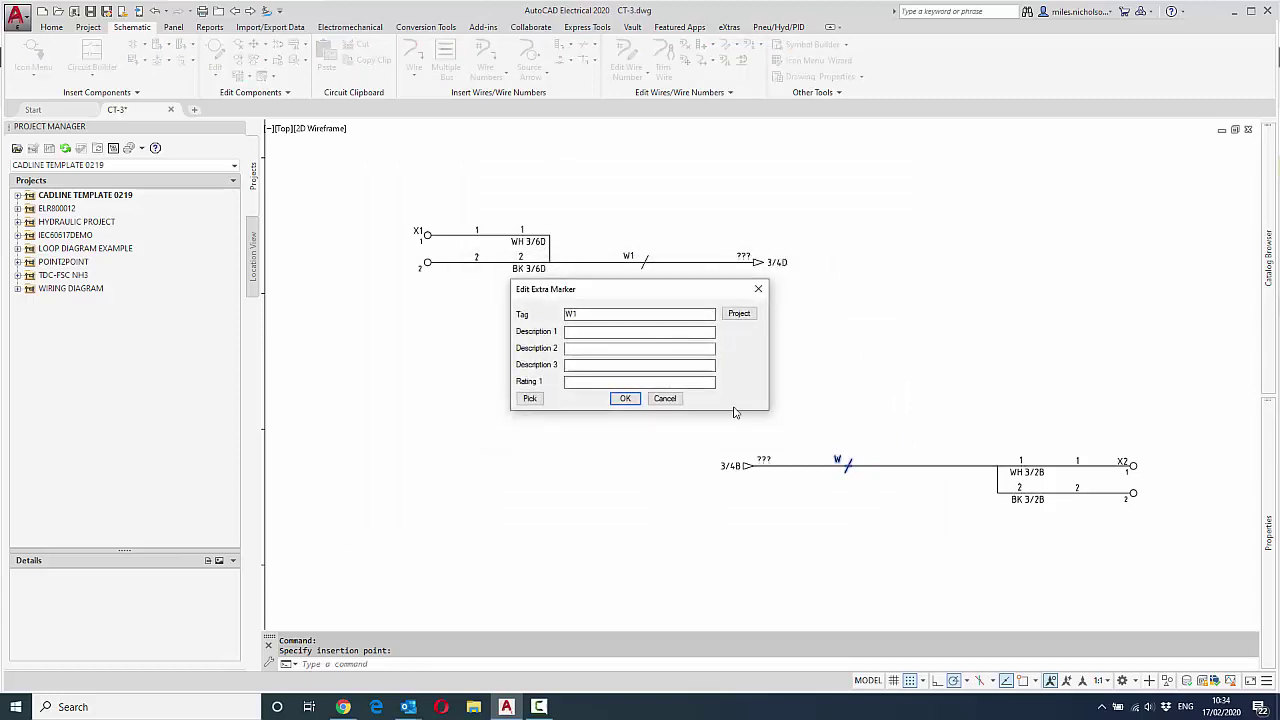
pyautogui.click(622, 401)
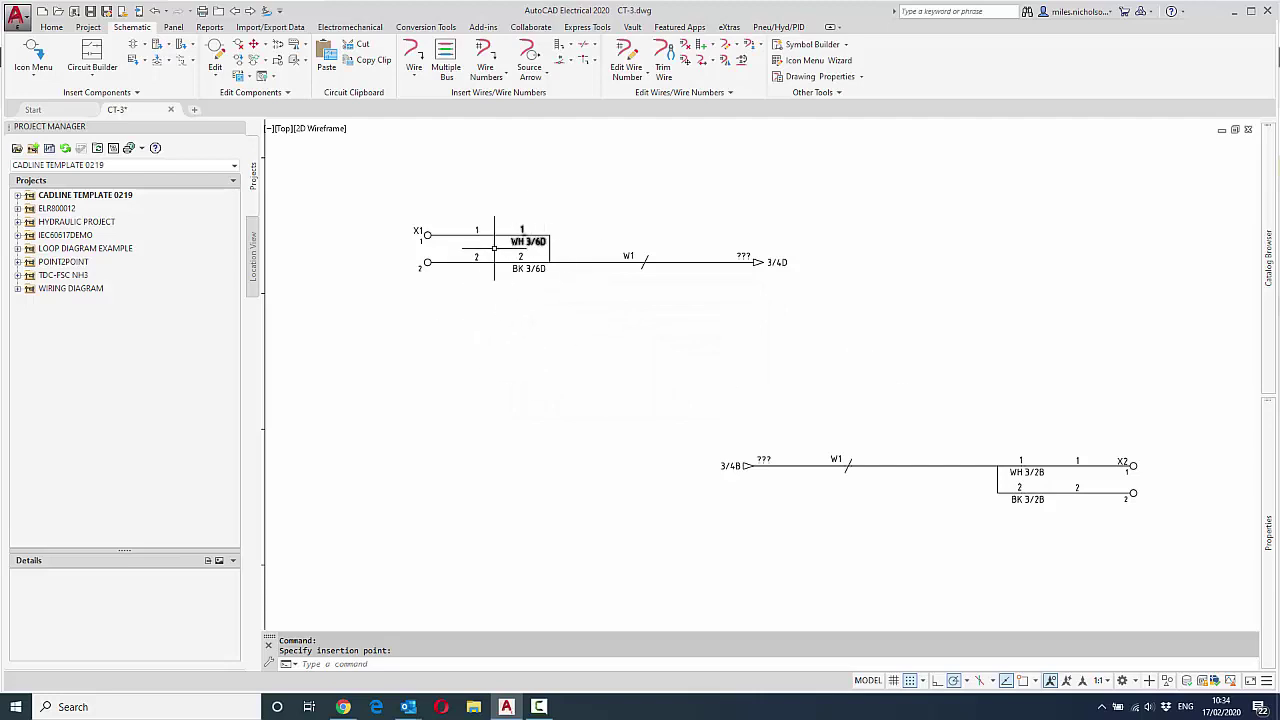
# Step: Check the 3/4B circuit, zoom to the whole CT-3 sheet, and show the Reports tools
pyautogui.scroll(4, 519, 232)
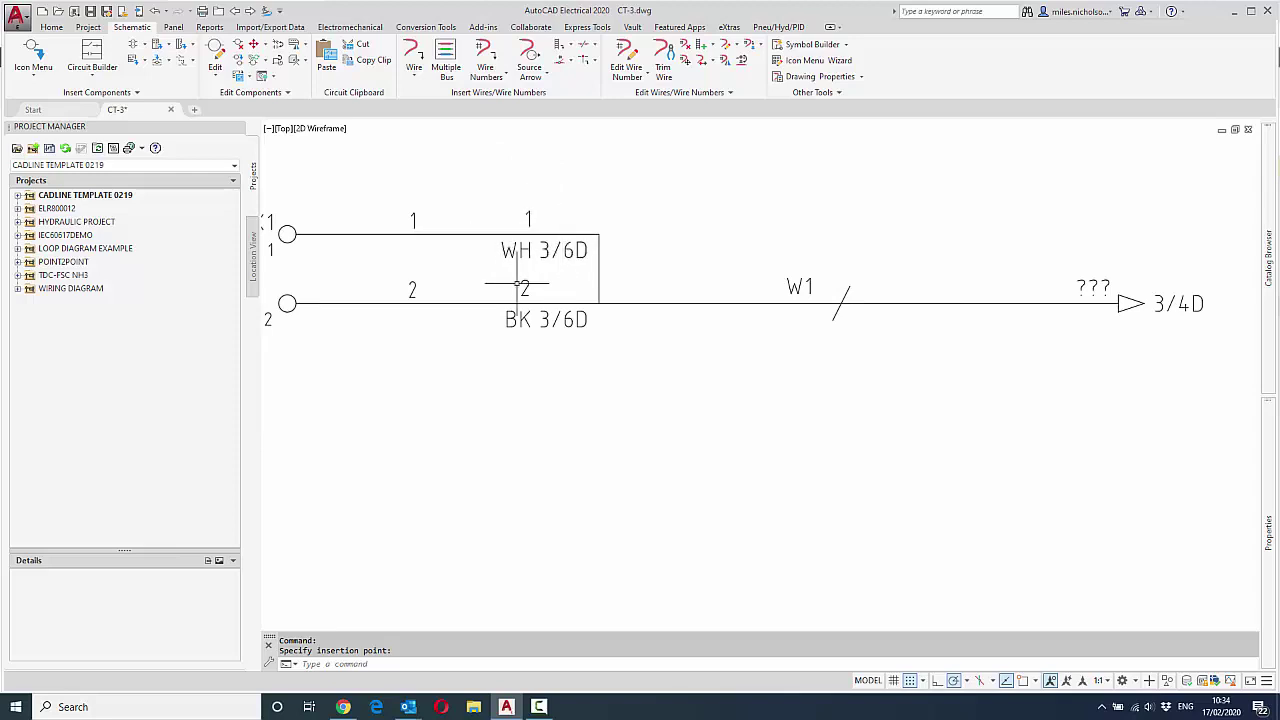
pyautogui.scroll(-2, 758, 370)
pyautogui.moveTo(881, 485); pyautogui.dragTo(656, 309, button='middle')
pyautogui.middleClick(656, 309)
pyautogui.middleClick(656, 309)
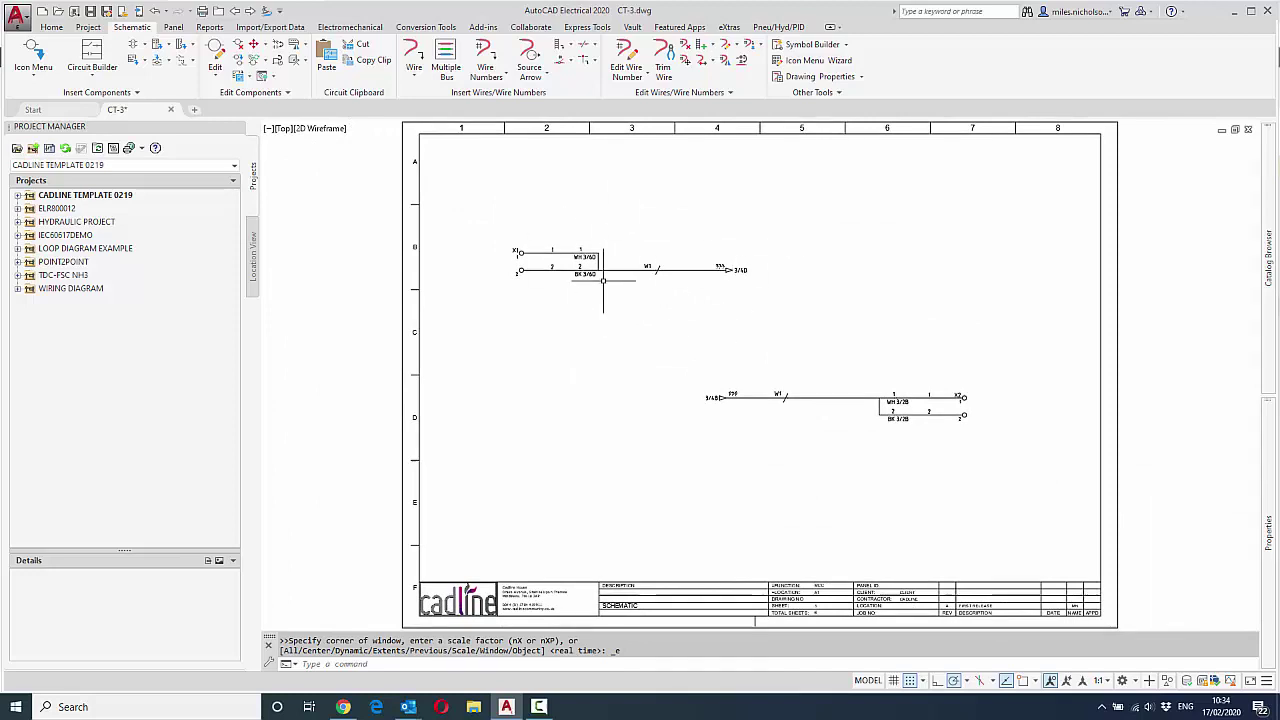
pyautogui.scroll(4, 636, 262)
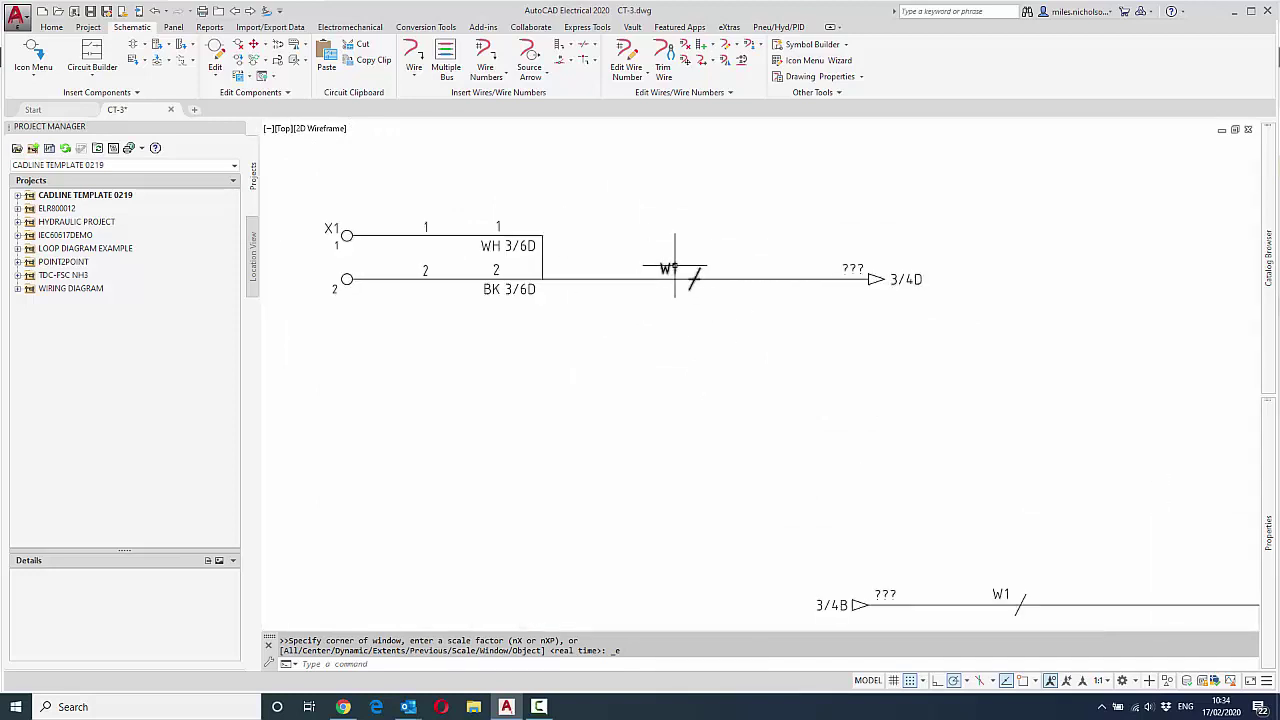
pyautogui.scroll(2, 482, 245)
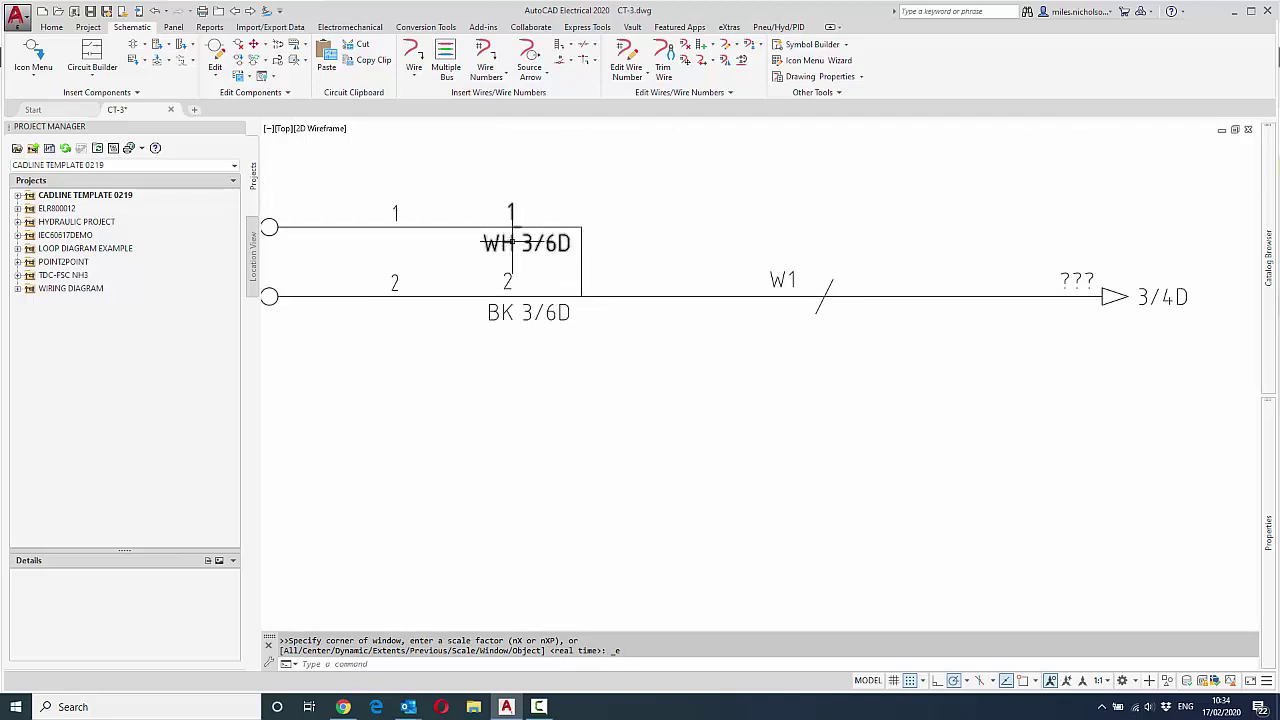
pyautogui.scroll(-3, 834, 457)
pyautogui.scroll(1, 788, 445)
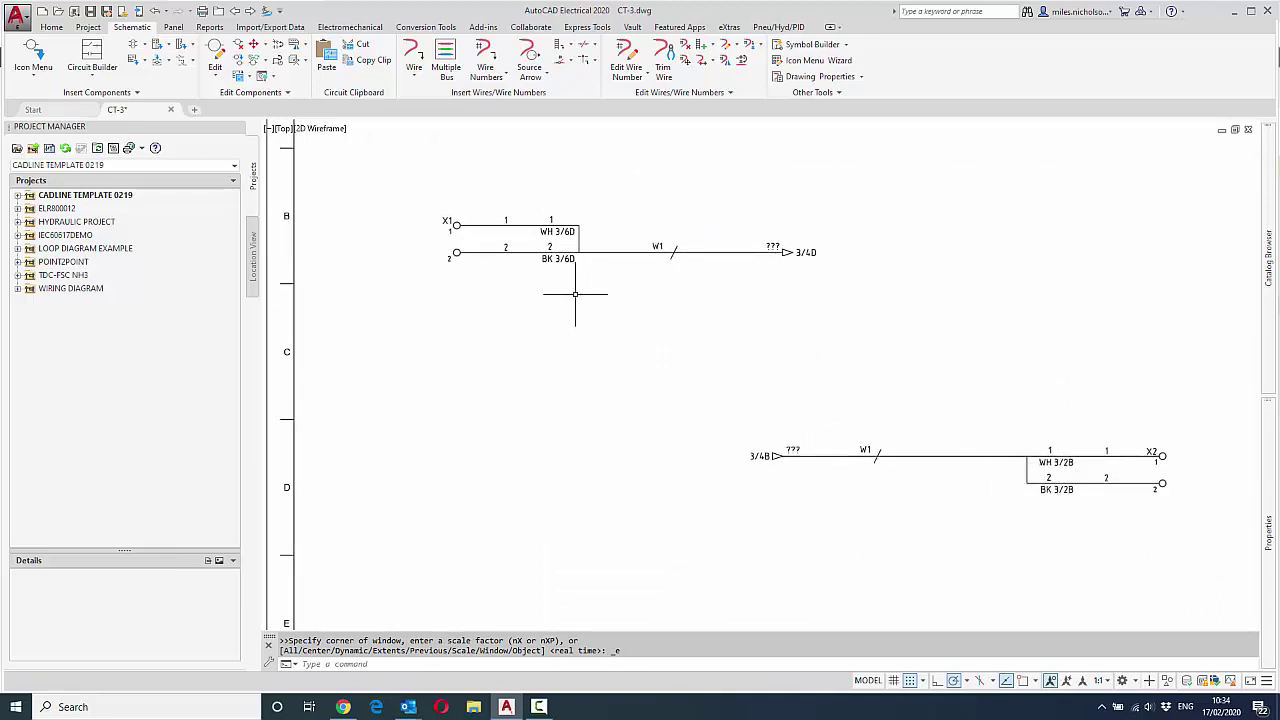
pyautogui.click(209, 27)
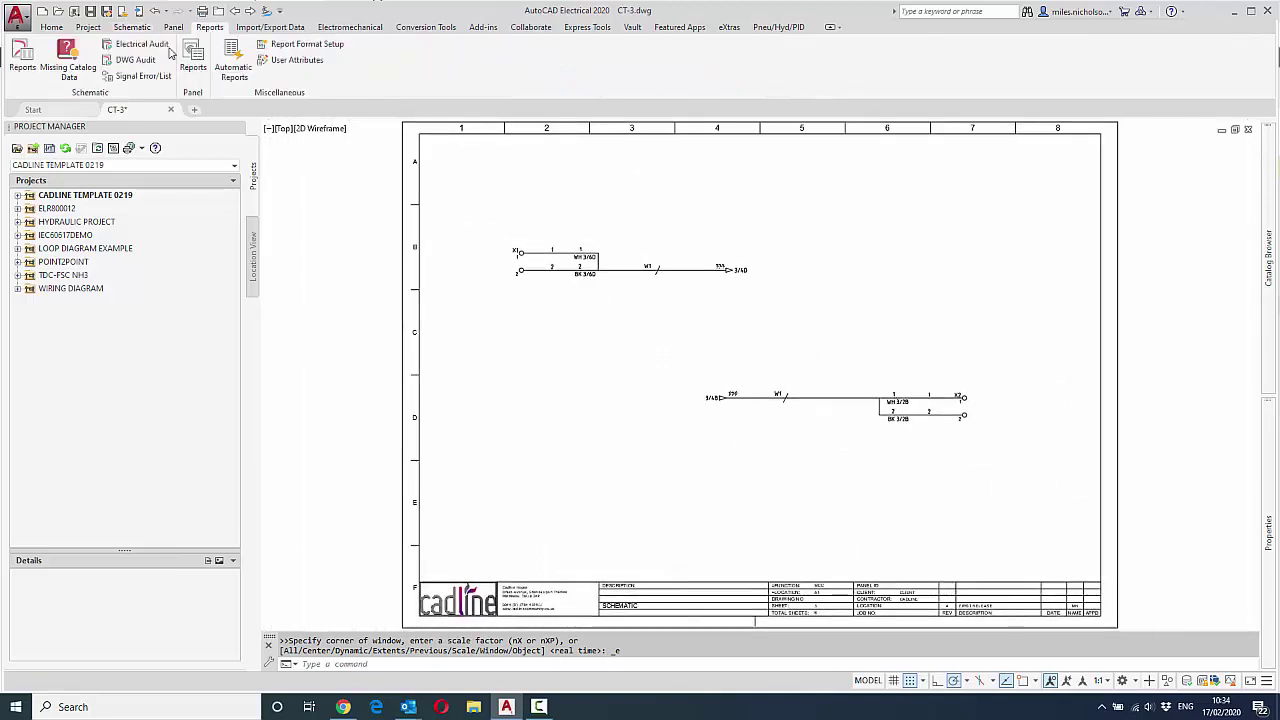